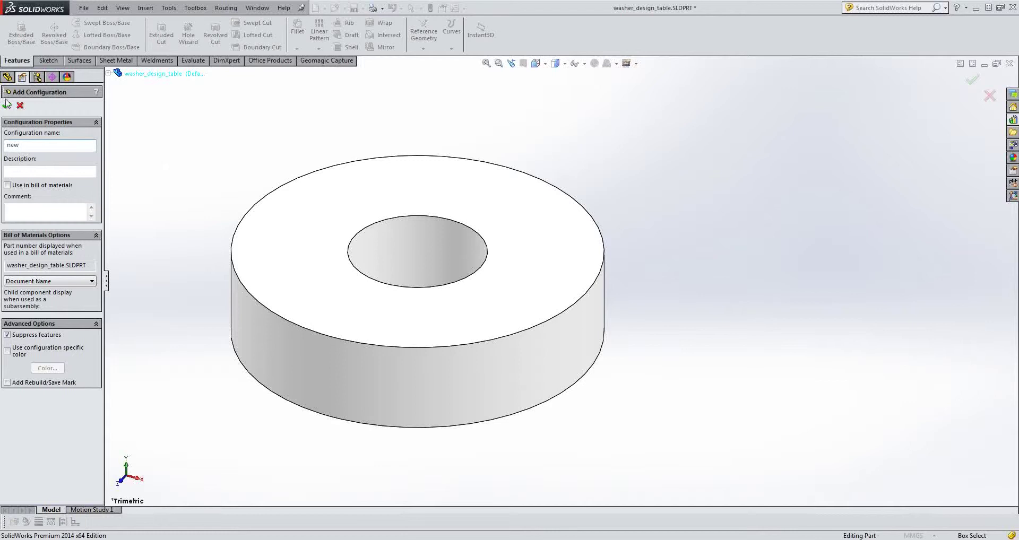
# Create the configuration "new" with display states linked to configurations, then activate Default and return to new.
pyautogui.click(6, 105)
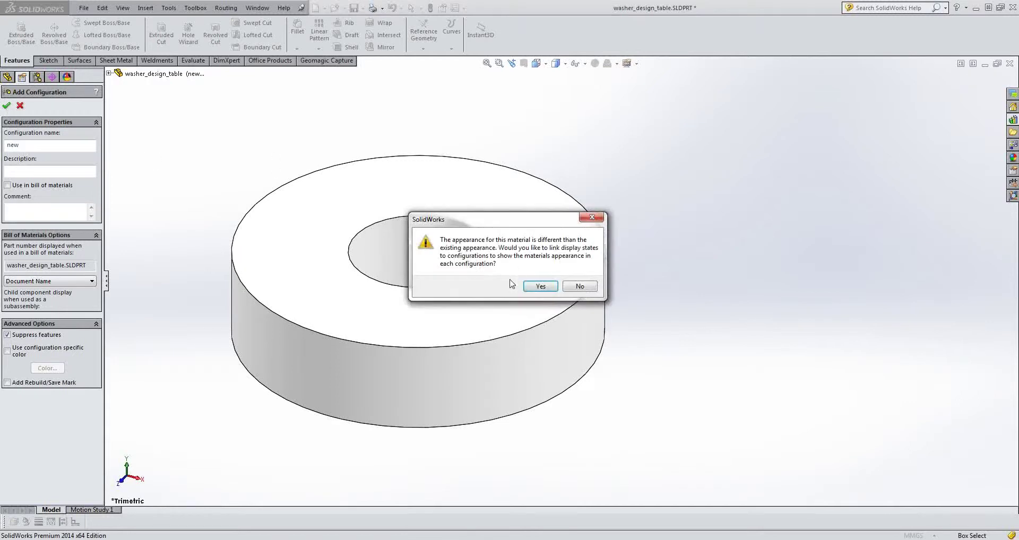
pyautogui.click(540, 287)
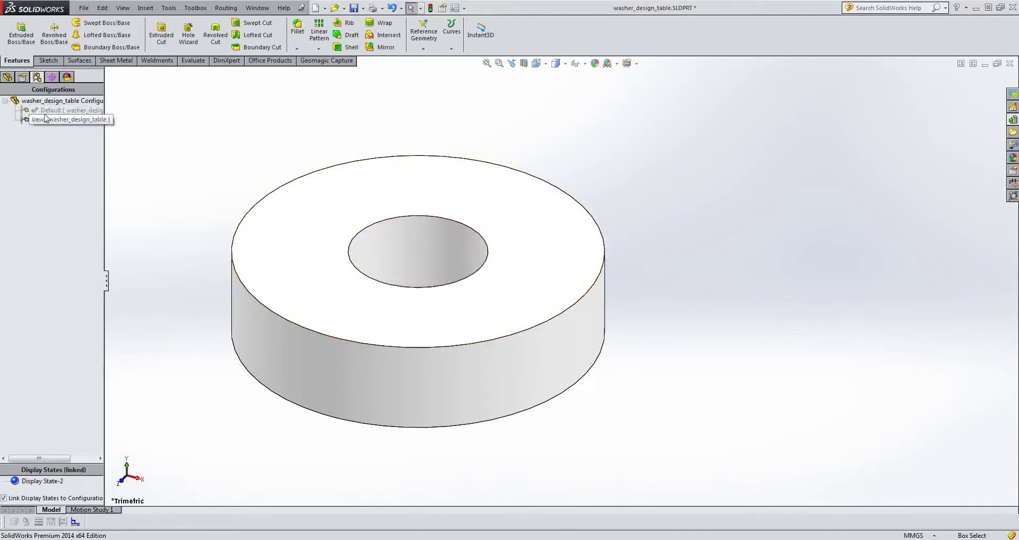
pyautogui.doubleClick(60, 110)
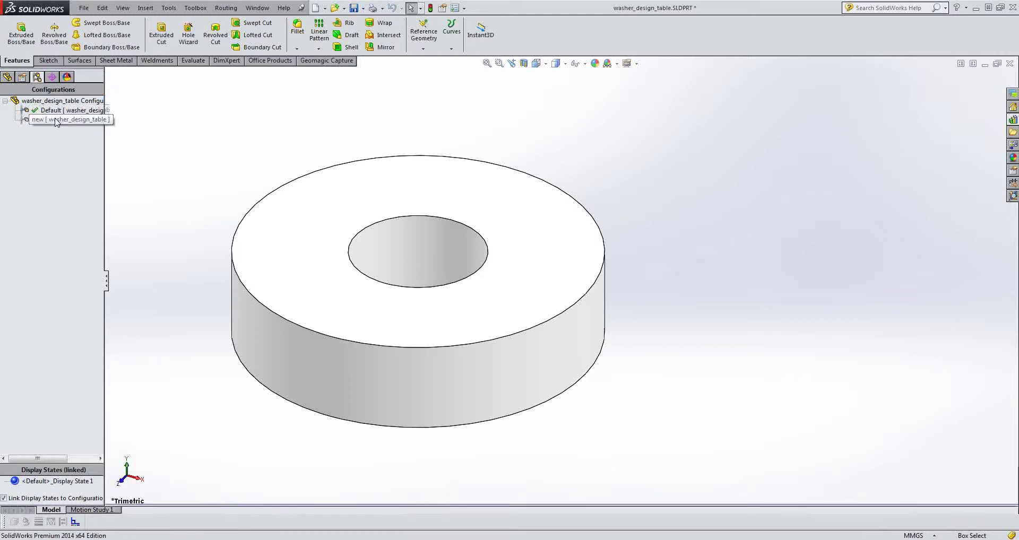
pyautogui.doubleClick(56, 120)
# Set the washer's inner diameter to 5 mm for this configuration only.
pyautogui.click(7, 77)
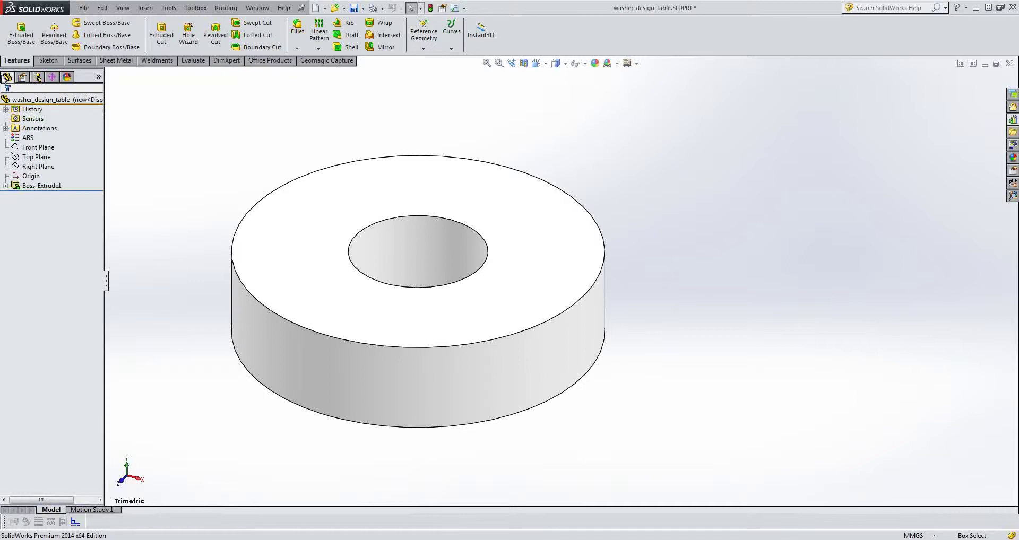
pyautogui.scroll(4, 524, 284)
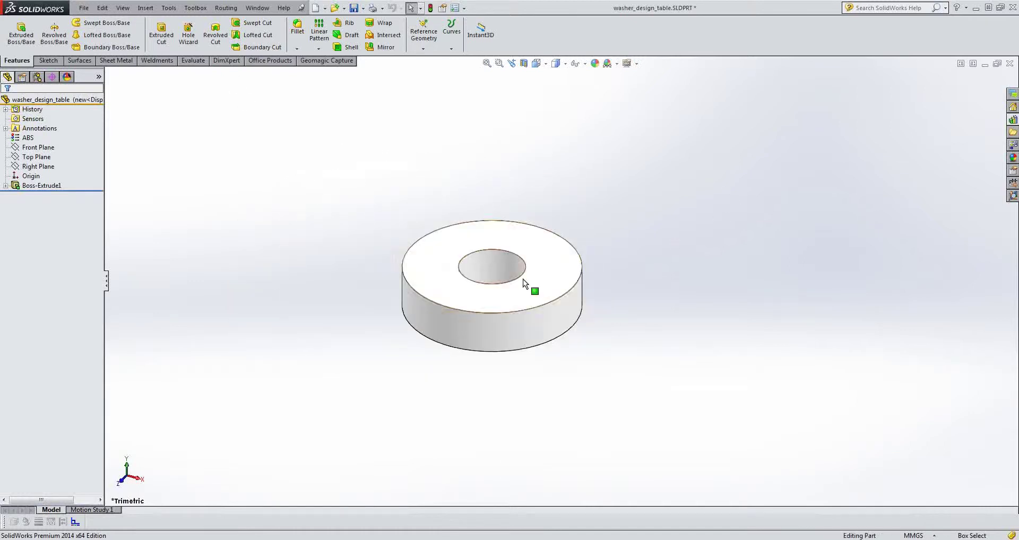
pyautogui.doubleClick(480, 268)
pyautogui.scroll(3, 573, 264)
pyautogui.scroll(-5, 607, 355)
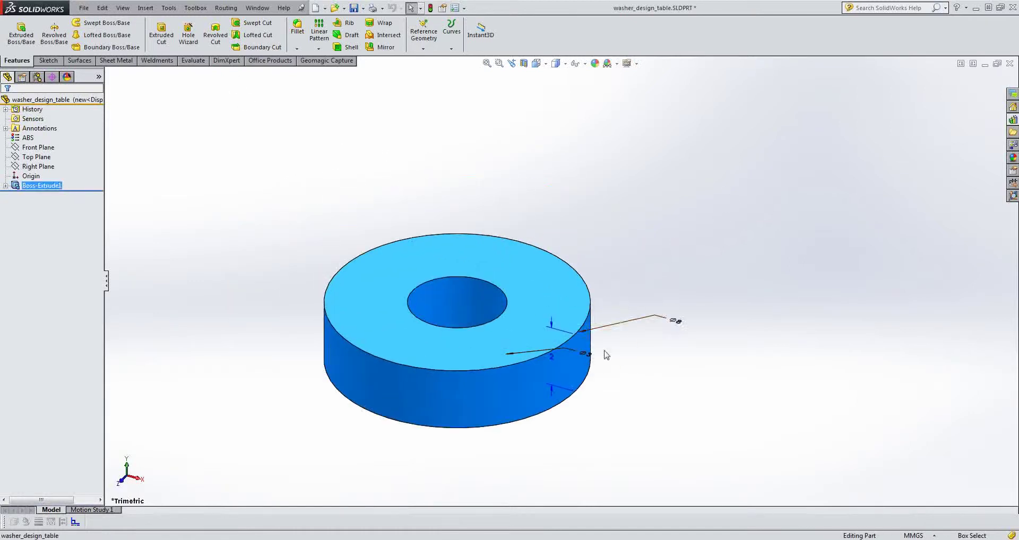
pyautogui.click(591, 358)
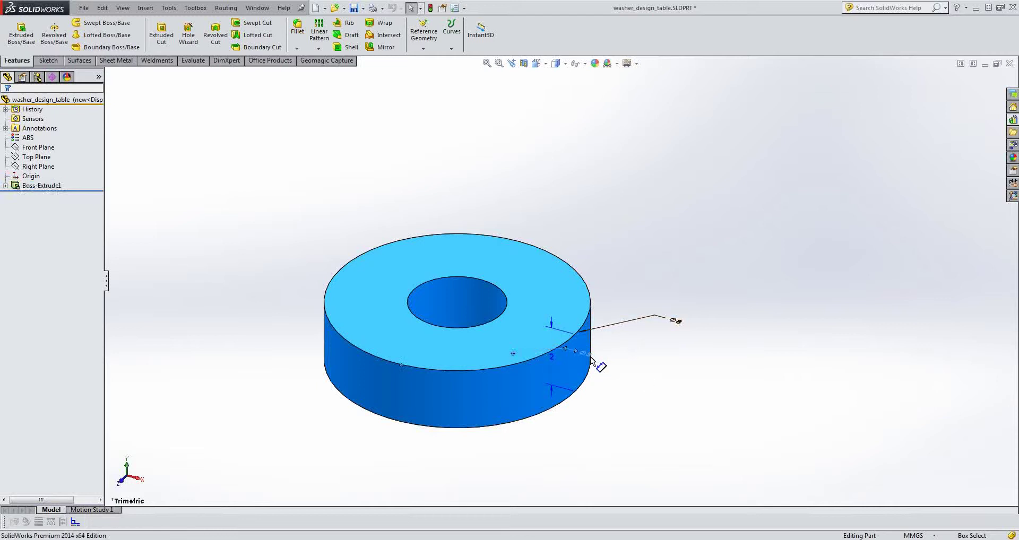
pyautogui.doubleClick(592, 359)
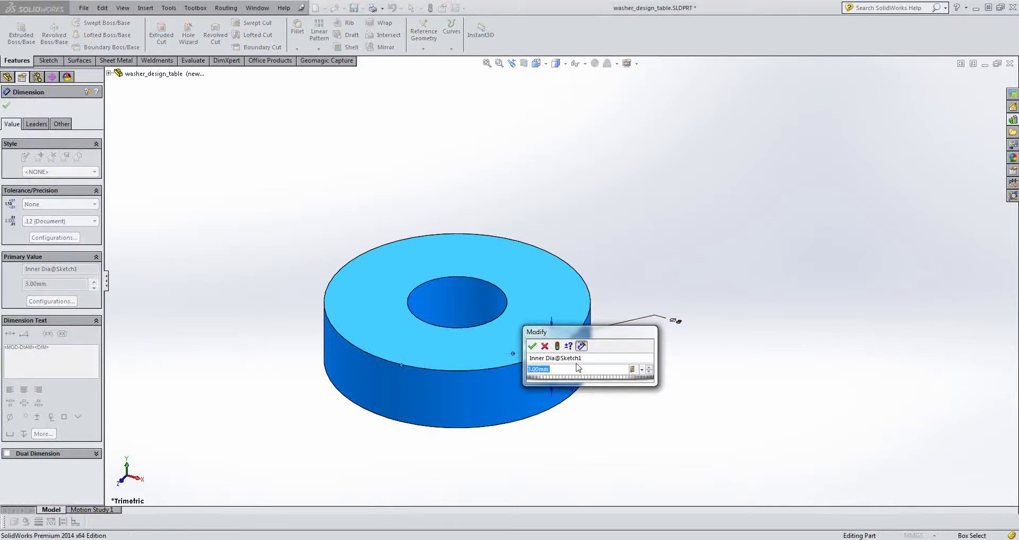
pyautogui.write('5')
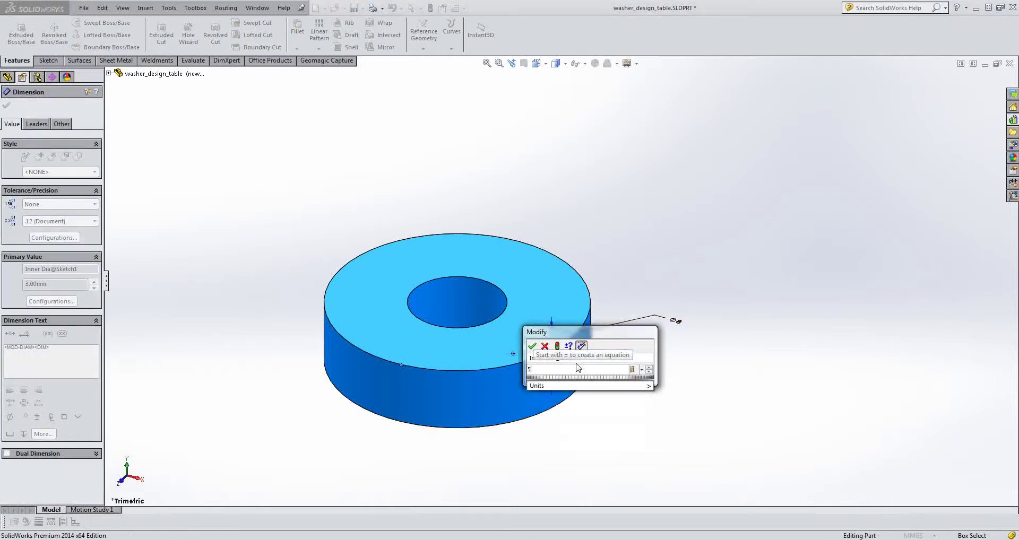
pyautogui.click(642, 369)
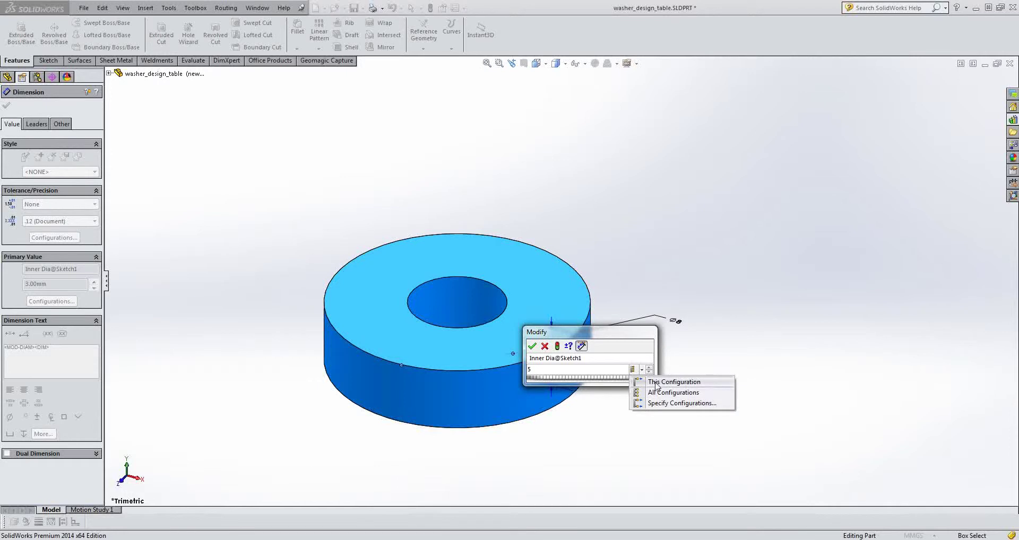
pyautogui.click(656, 382)
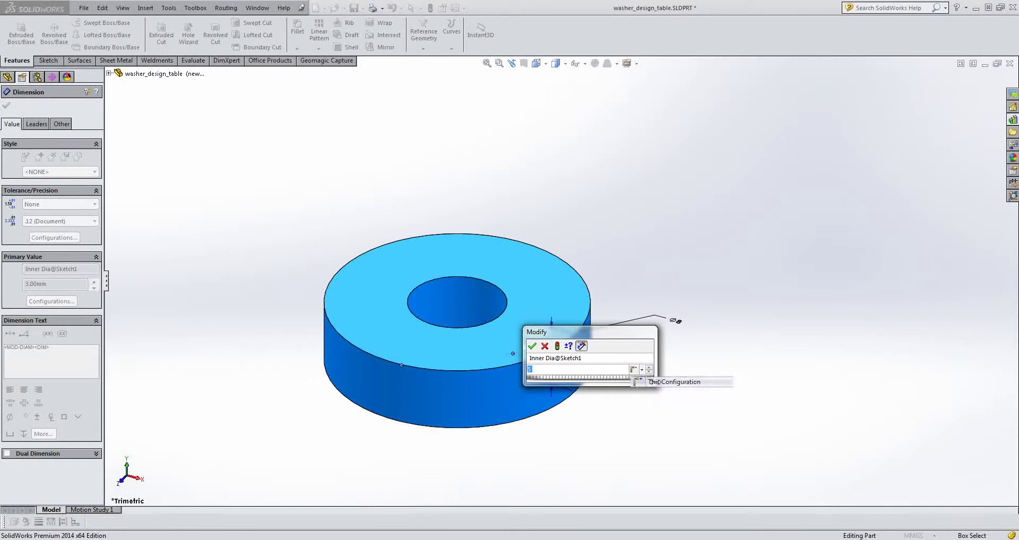
pyautogui.click(532, 346)
# Set the washer's outer diameter to 10 mm for this configuration only.
pyautogui.doubleClick(675, 321)
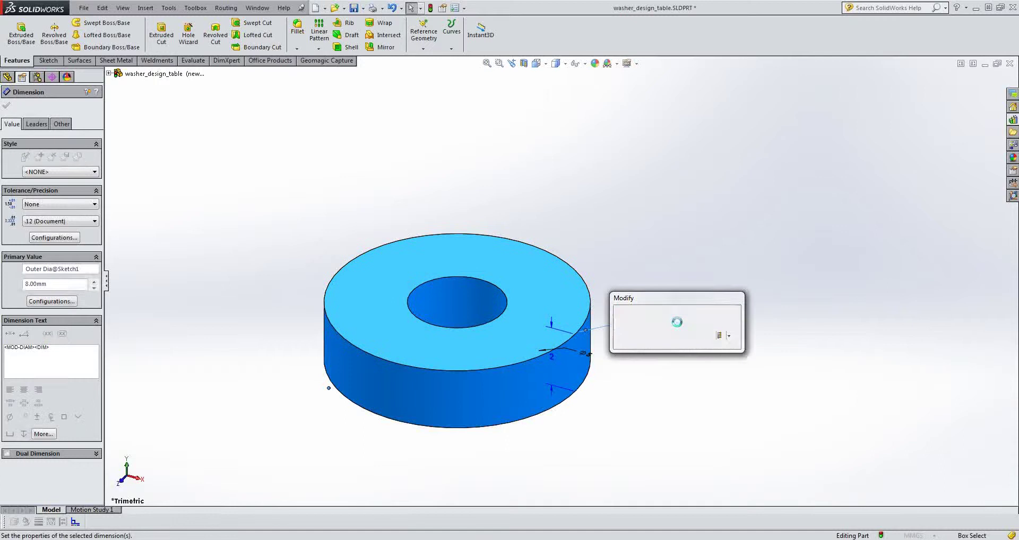
pyautogui.click(730, 335)
pyautogui.click(743, 357)
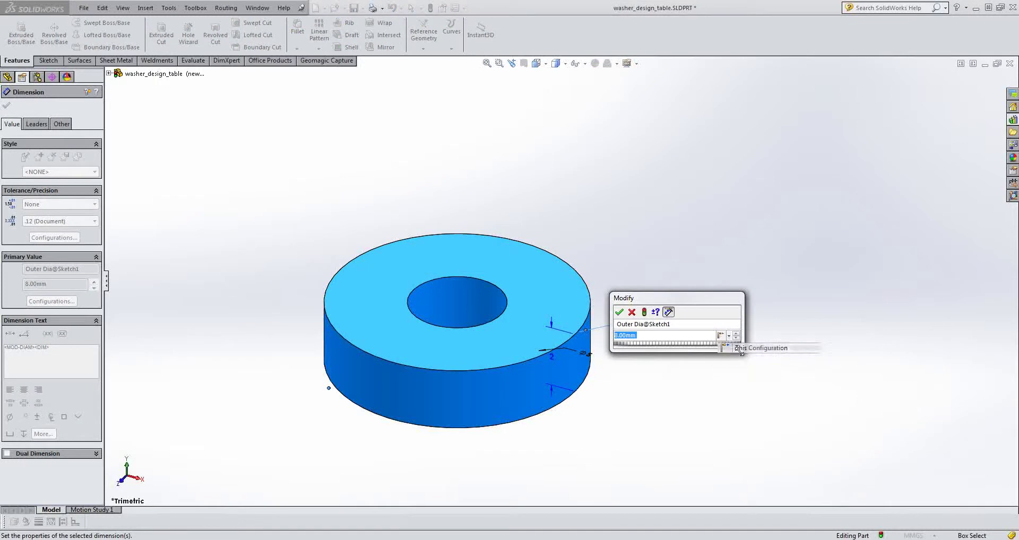
pyautogui.write('10')
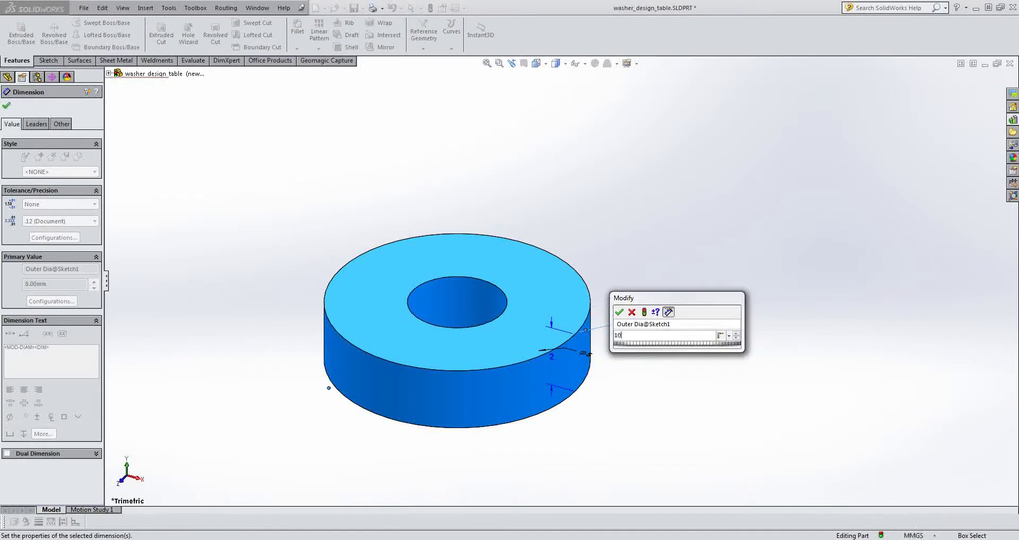
pyautogui.press('Return')
pyautogui.click(6, 106)
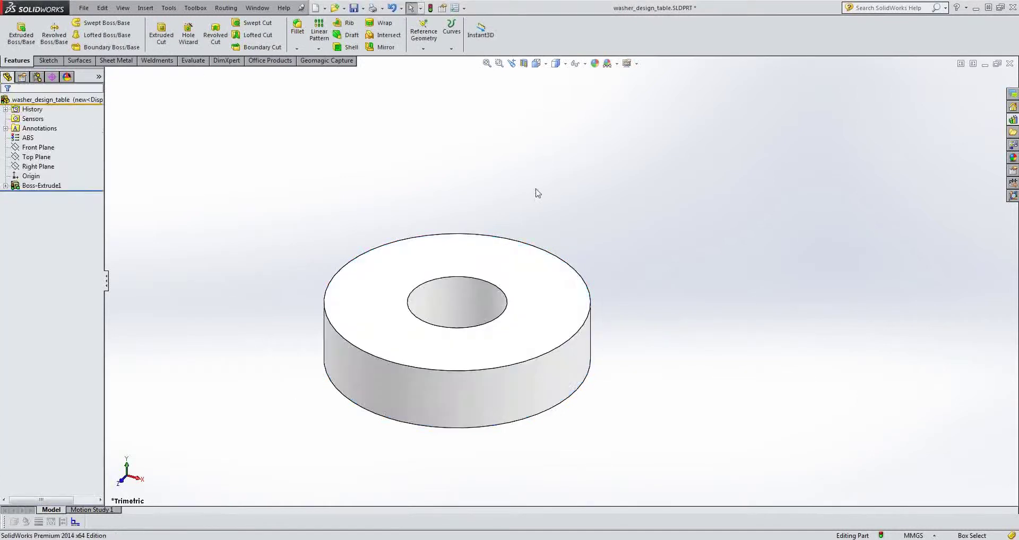
# Apply the aluminium alloy 6061-T6 (SS) as the material of the new configuration.
pyautogui.rightClick(25, 139)
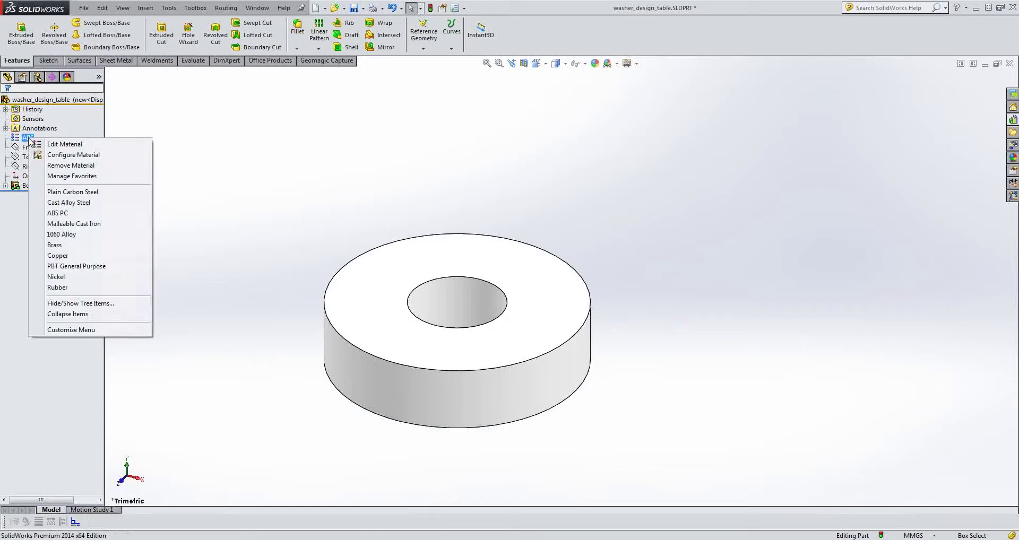
pyautogui.click(58, 140)
pyautogui.click(322, 213)
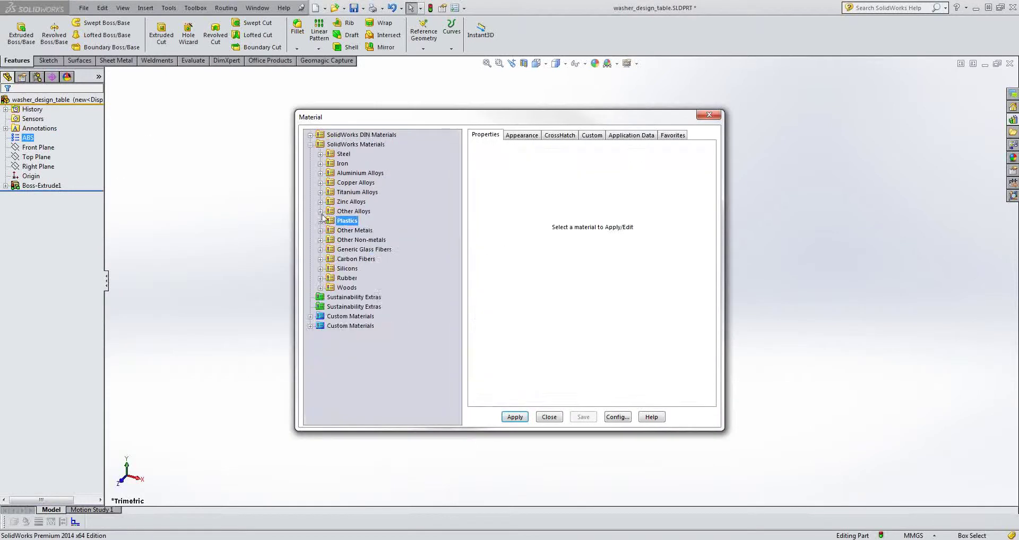
pyautogui.click(325, 175)
pyautogui.scroll(-15, 354, 232)
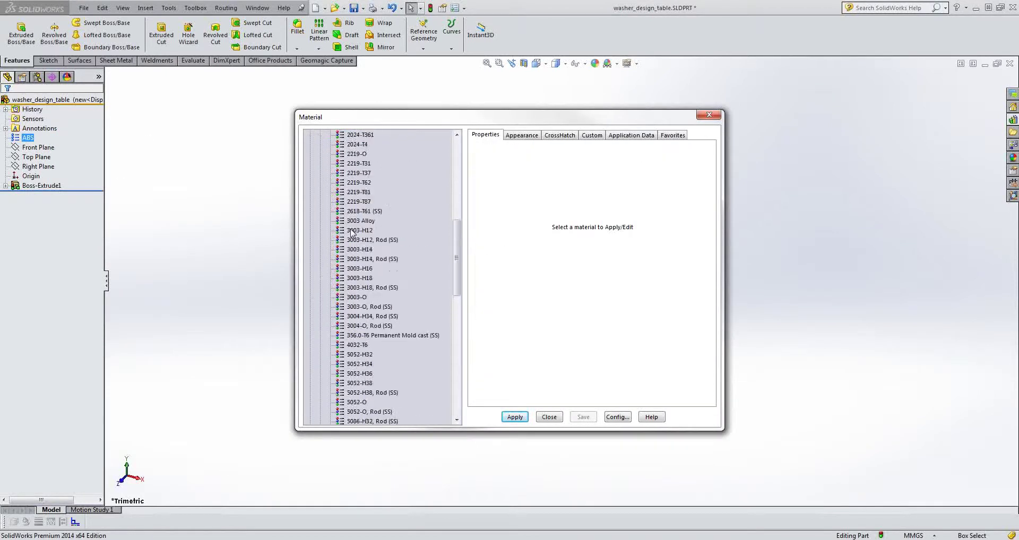
pyautogui.scroll(-2, 353, 232)
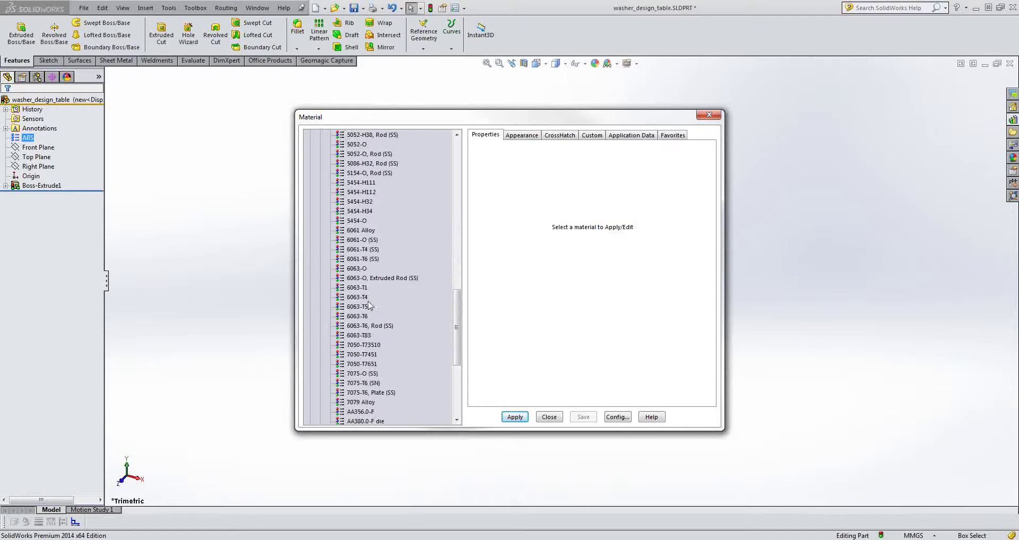
pyautogui.click(366, 260)
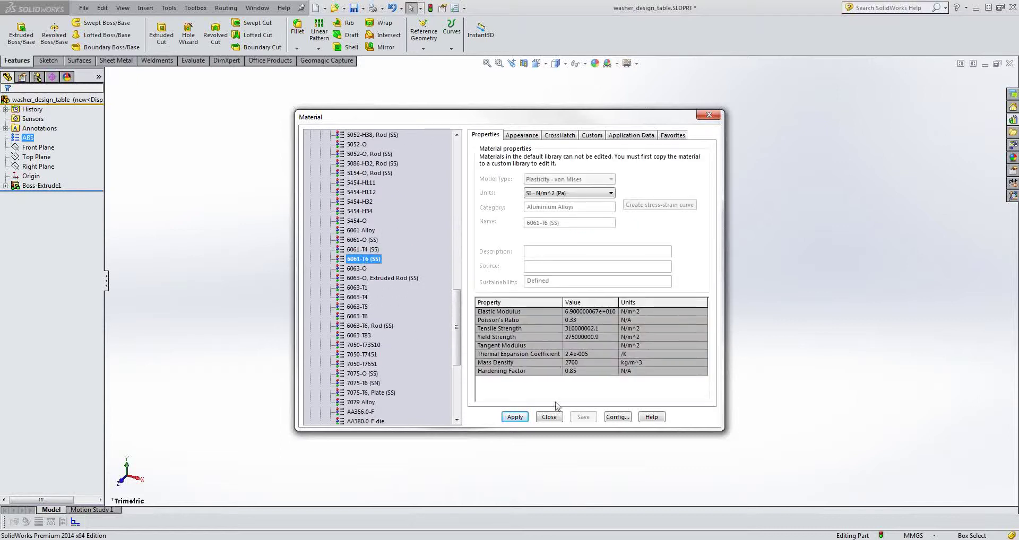
pyautogui.click(514, 417)
pyautogui.click(549, 416)
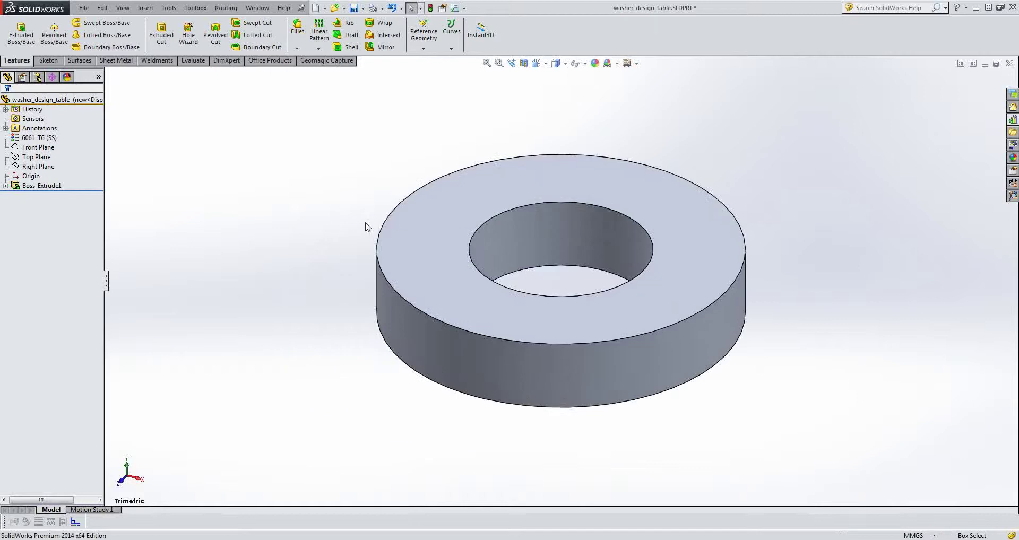
# Compare the Default and new configurations by activating each in turn, checking Default's material and ending on new.
pyautogui.click(37, 77)
pyautogui.doubleClick(53, 110)
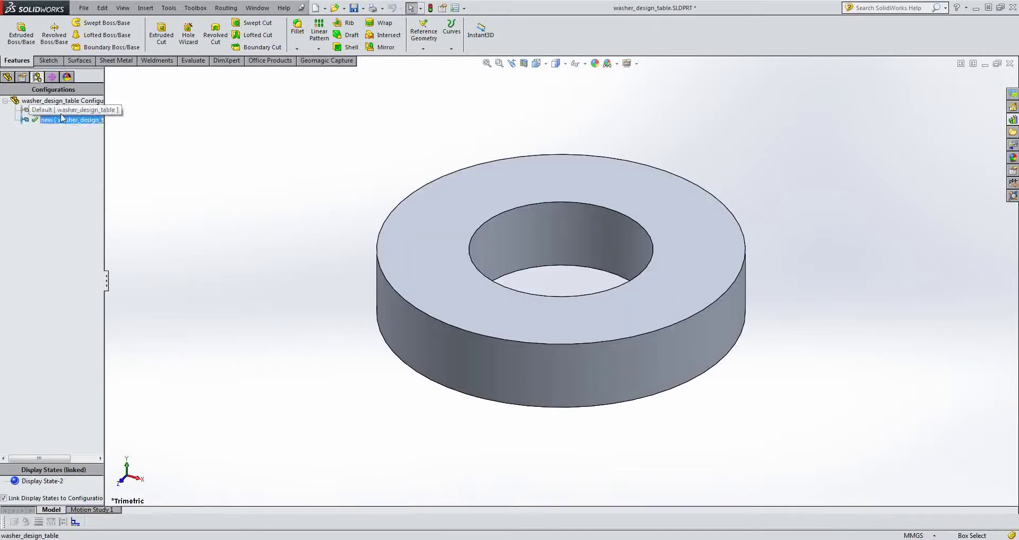
pyautogui.click(7, 76)
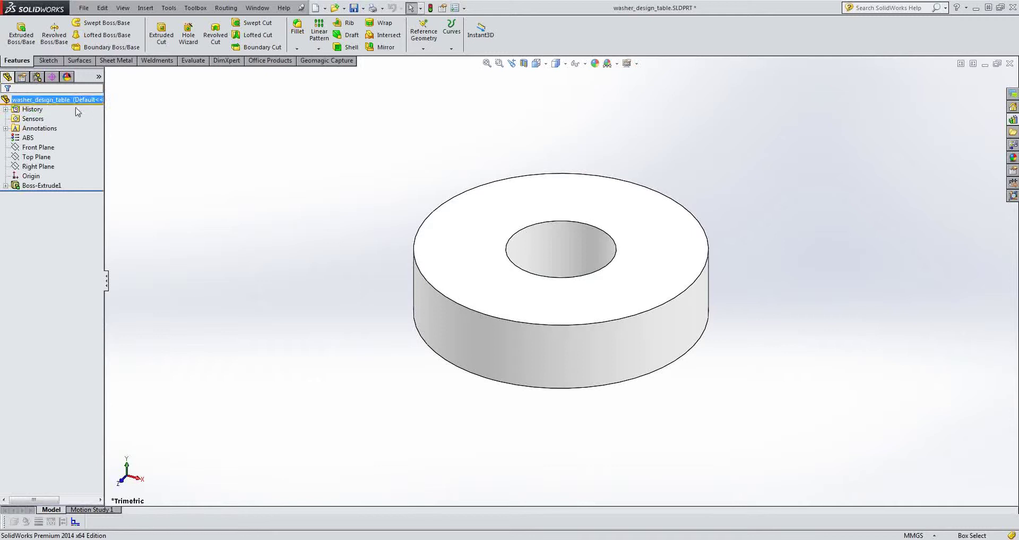
pyautogui.click(37, 77)
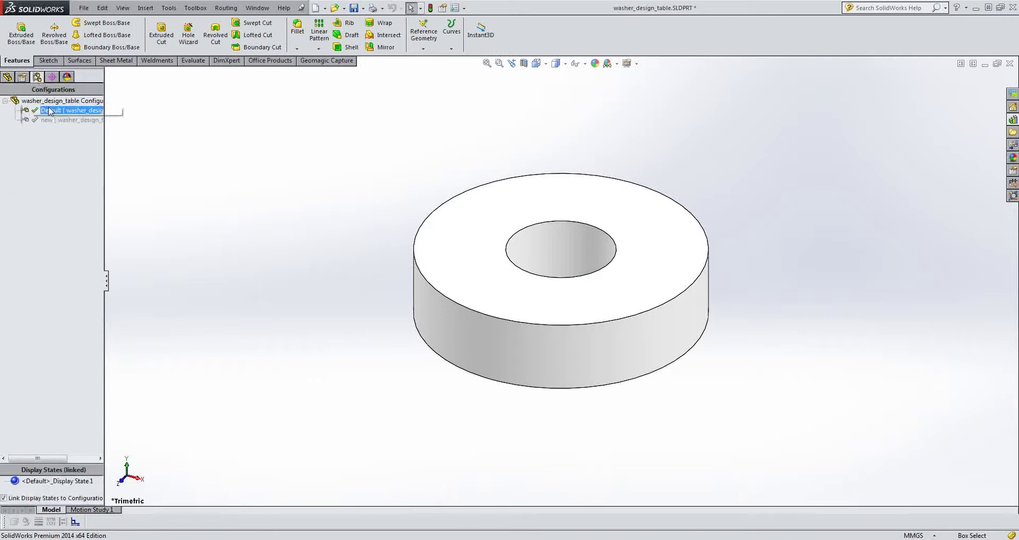
pyautogui.doubleClick(52, 119)
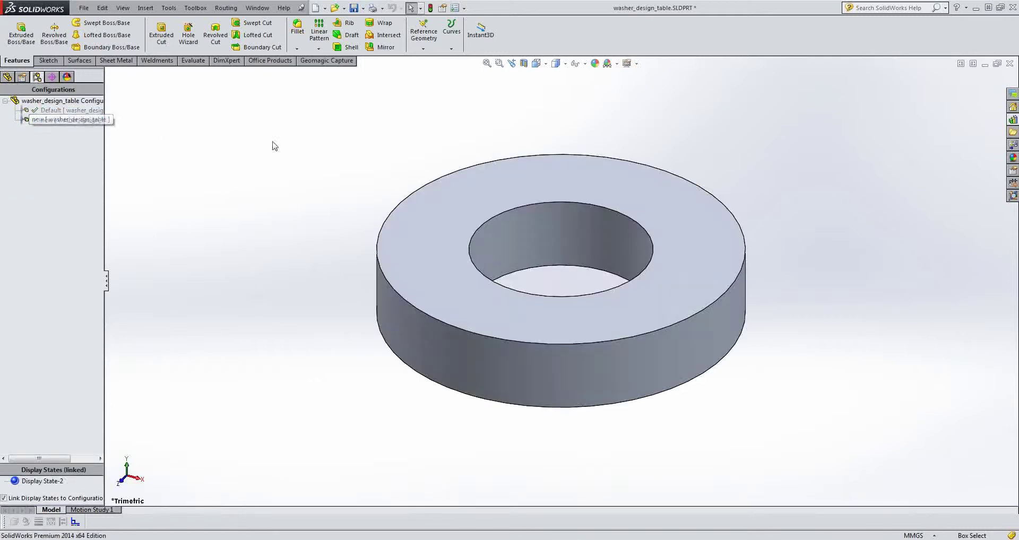
# Insert an auto-created design table that allows model edits into the washer part and close its worksheet.
pyautogui.click(154, 7)
pyautogui.moveTo(183, 303)
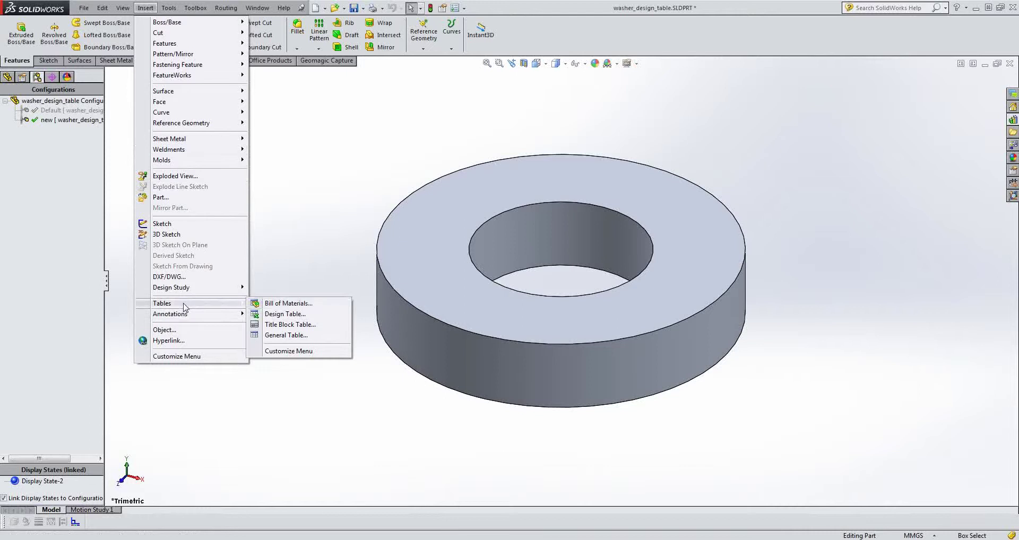
pyautogui.click(291, 317)
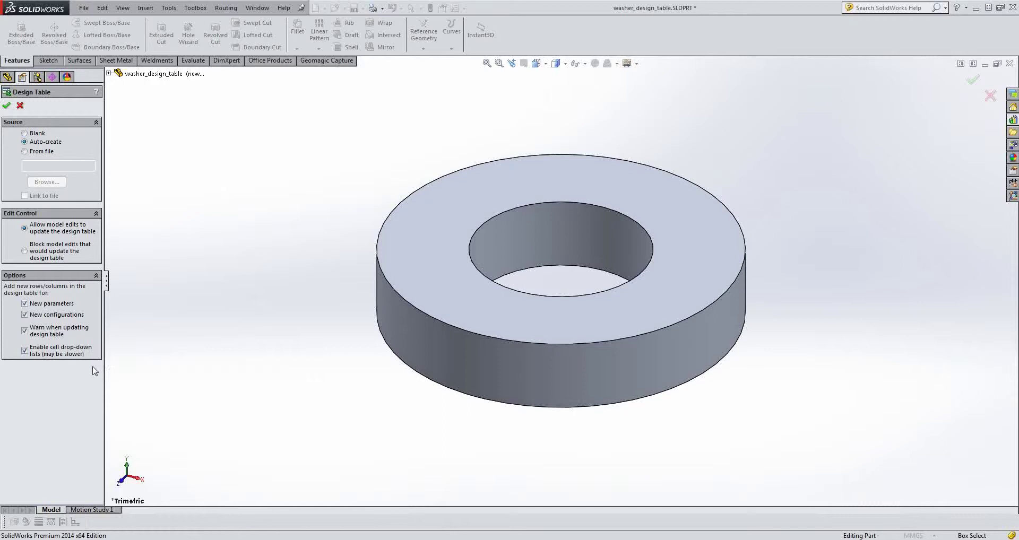
pyautogui.click(7, 106)
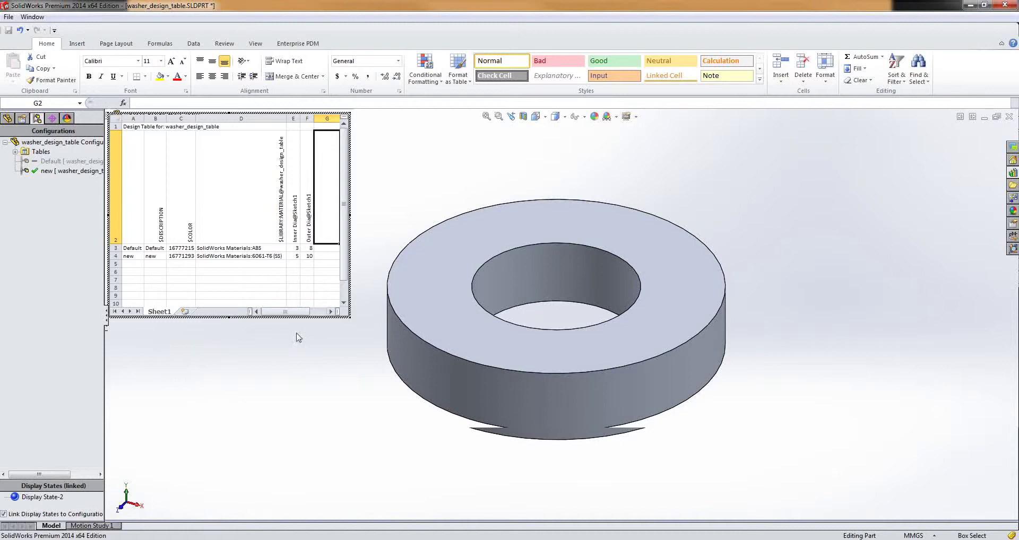
pyautogui.click(332, 356)
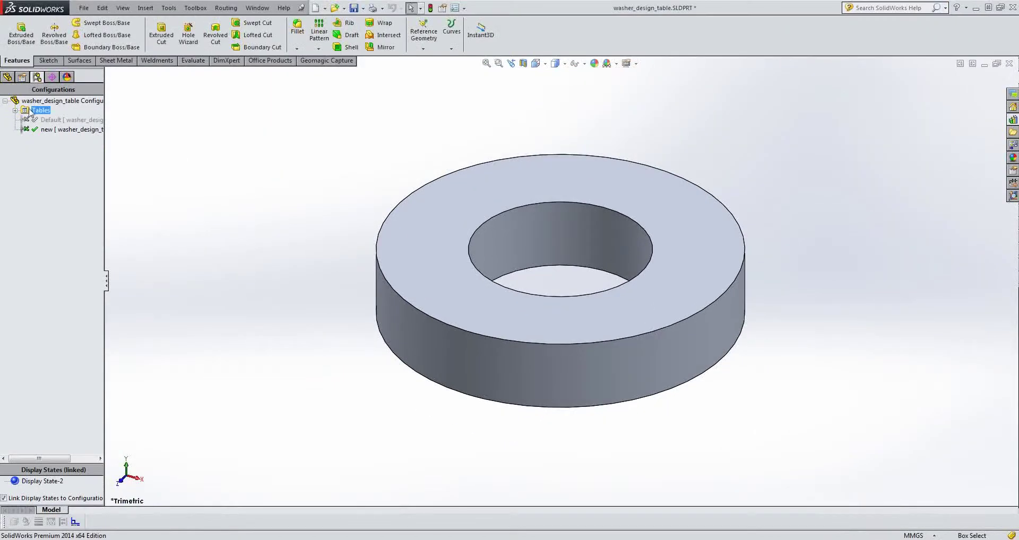
# Reopen the design table for editing inside the part window and close it without edits.
pyautogui.click(48, 100)
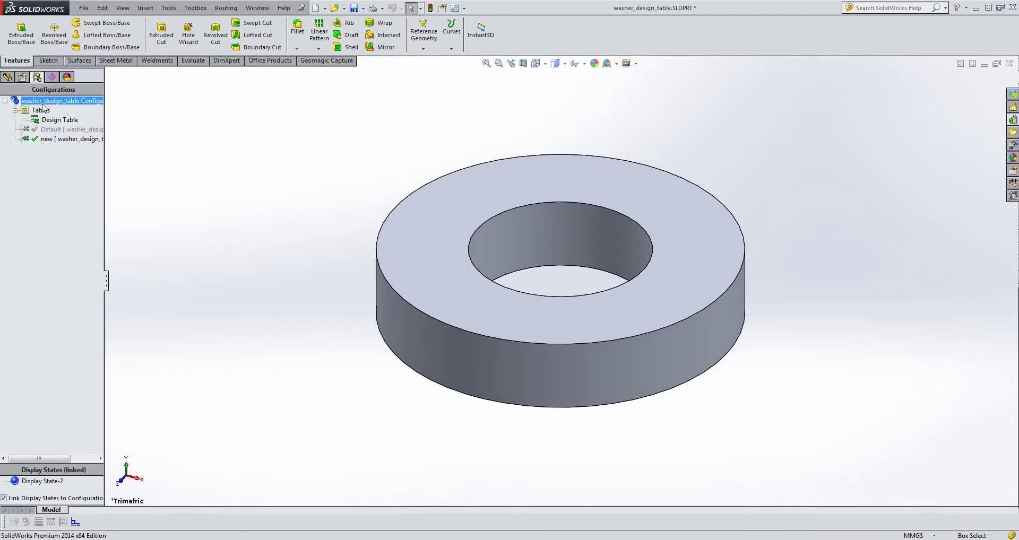
pyautogui.rightClick(52, 120)
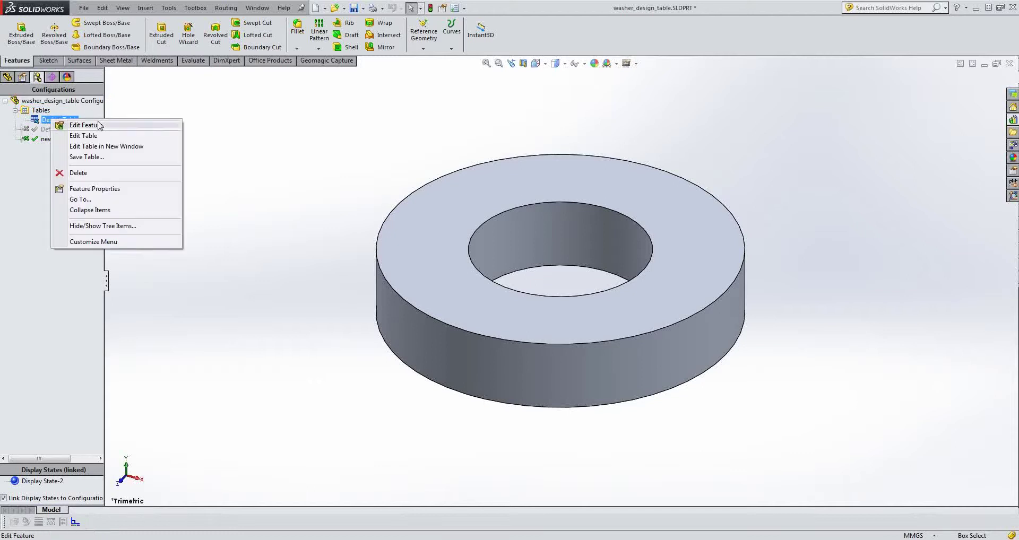
pyautogui.click(128, 137)
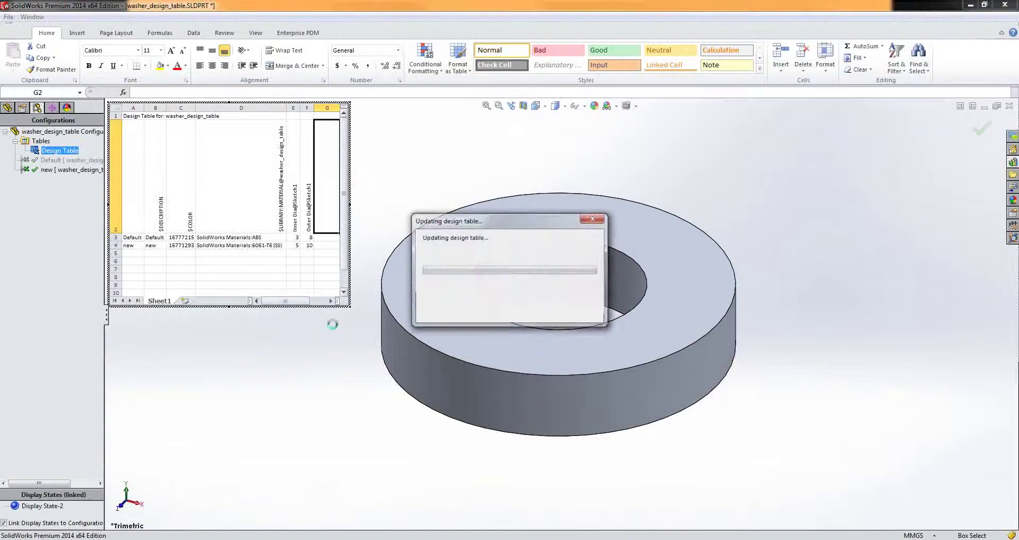
pyautogui.click(275, 348)
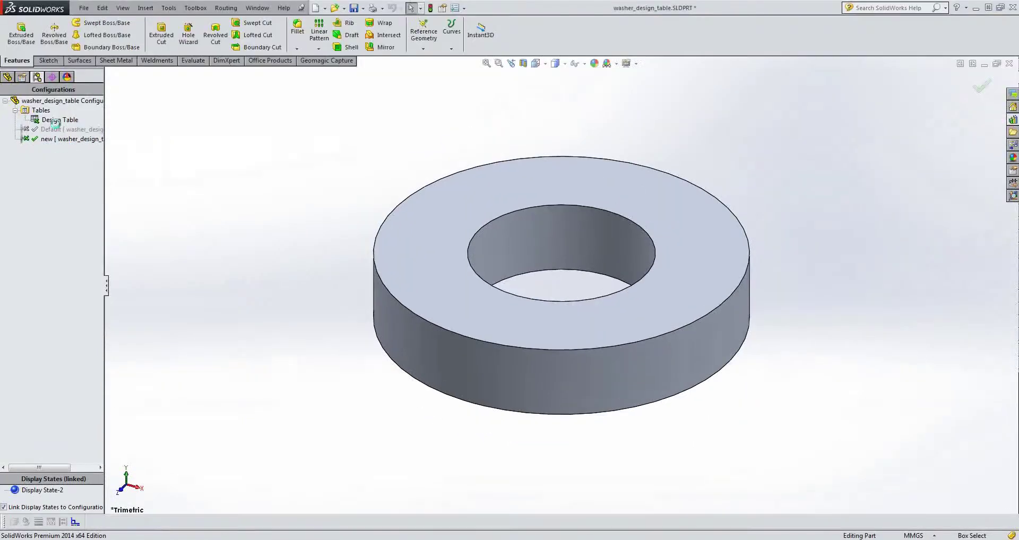
# Open the design table in a separate window, add a configuration row named 8 ID 16 OD, and widen the name column to fit.
pyautogui.rightClick(56, 120)
pyautogui.click(100, 149)
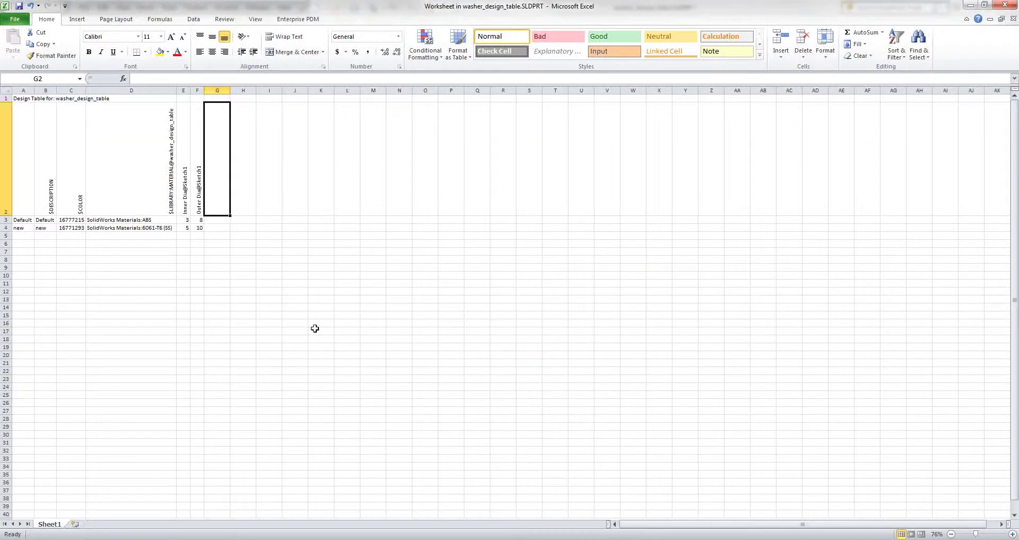
pyautogui.click(30, 237)
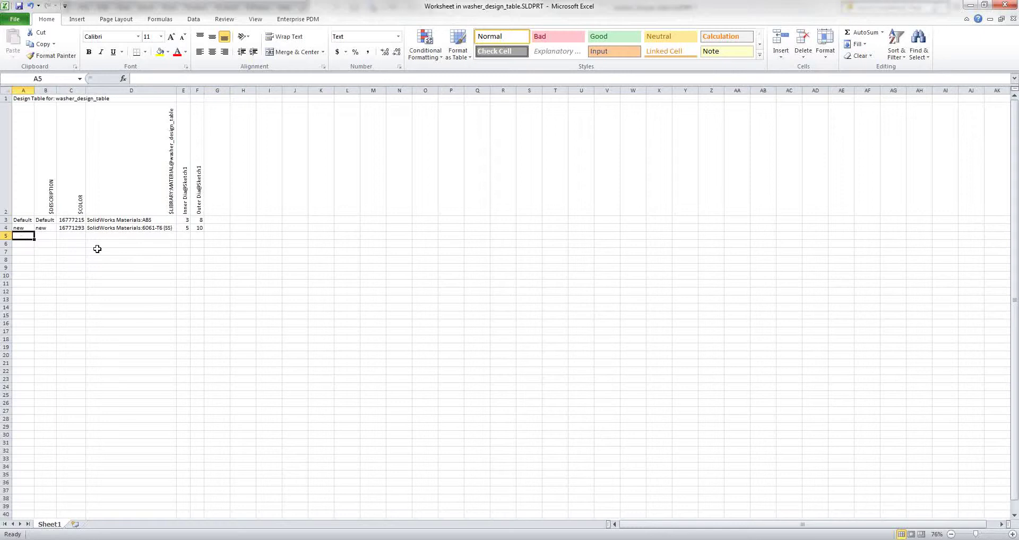
pyautogui.write('8 ID 16')
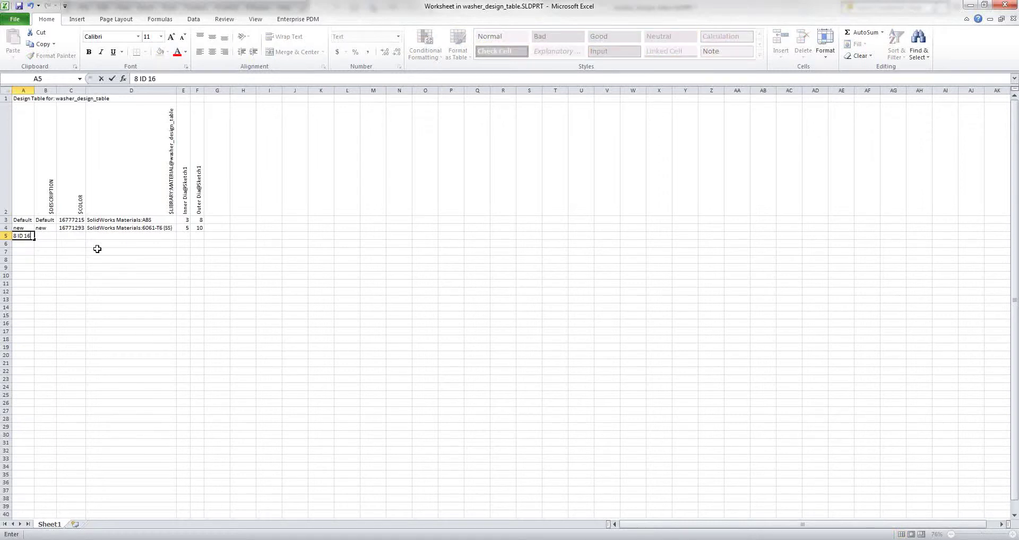
pyautogui.write(' OD')
pyautogui.click(97, 249)
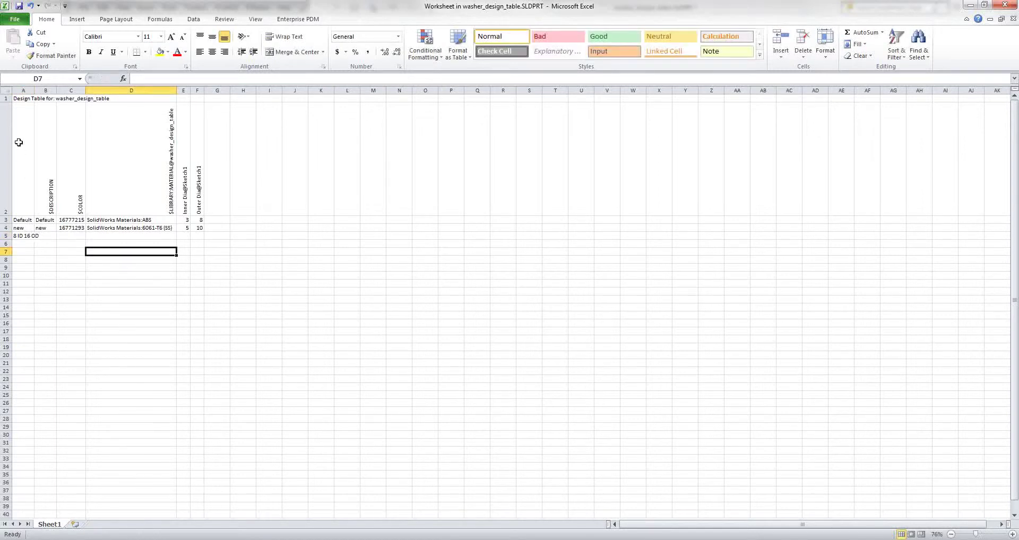
pyautogui.moveTo(34, 90); pyautogui.dragTo(39, 90)
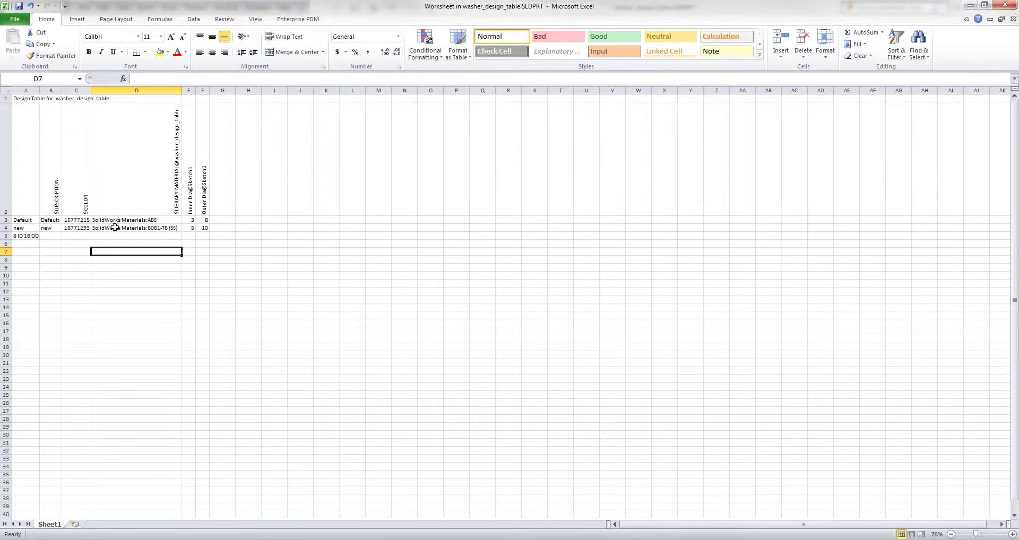
# Copy the Default configuration's ABS material entry into the 8 ID 16 OD row.
pyautogui.click(58, 242)
pyautogui.click(79, 237)
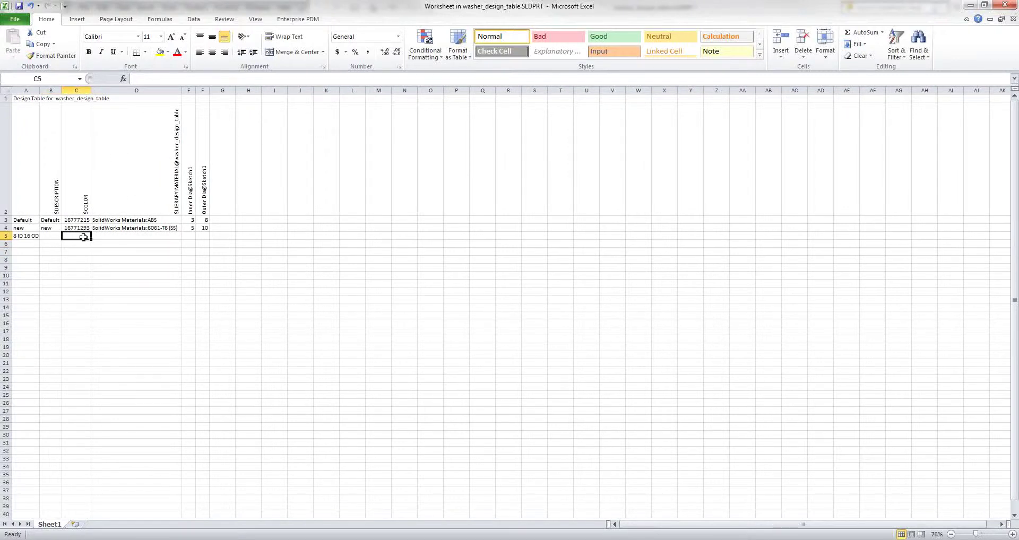
pyautogui.click(123, 235)
pyautogui.click(132, 219)
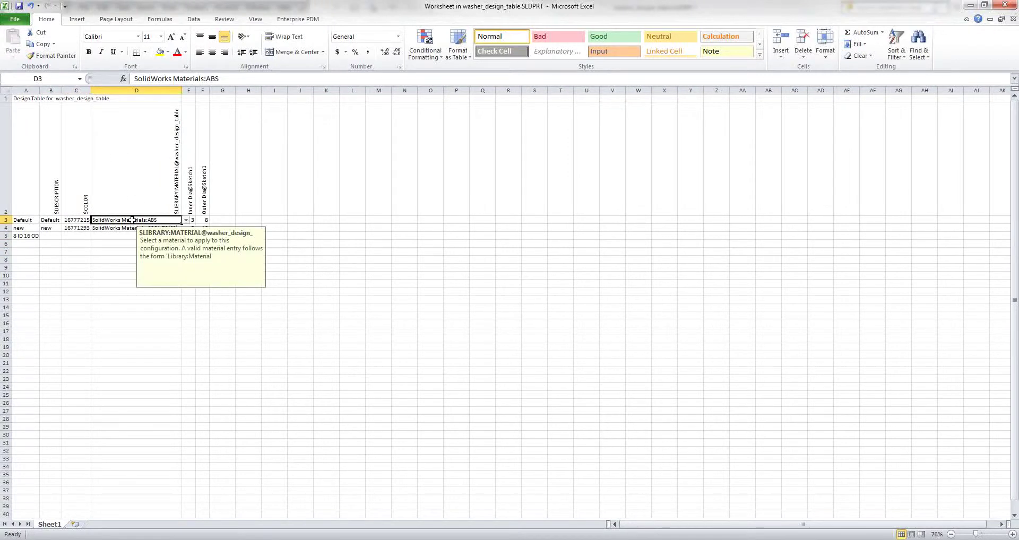
pyautogui.hotkey('ctrl', 'c')
pyautogui.click(115, 235)
pyautogui.hotkey('ctrl', 'v')
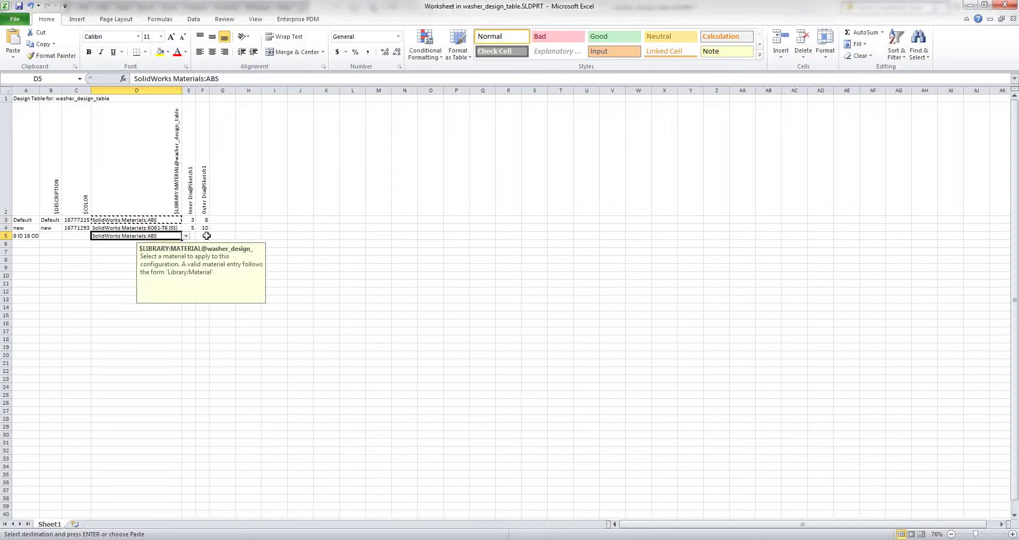
# Set the 8 ID 16 OD row's inner diameter to 8 and outer diameter to 16, and close the table to generate the configuration.
pyautogui.click(189, 235)
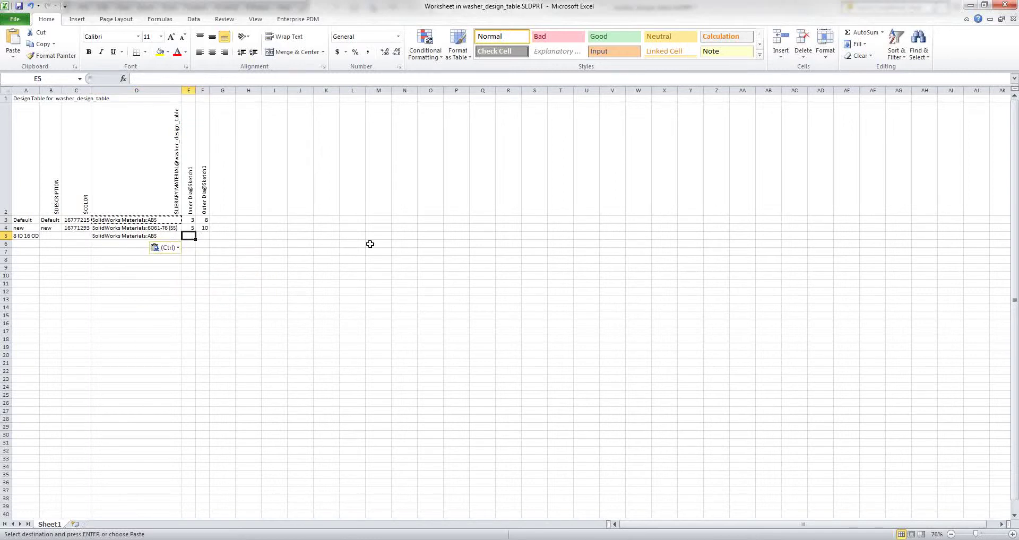
pyautogui.write('8')
pyautogui.press('Tab')
pyautogui.write('16')
pyautogui.press('Tab')
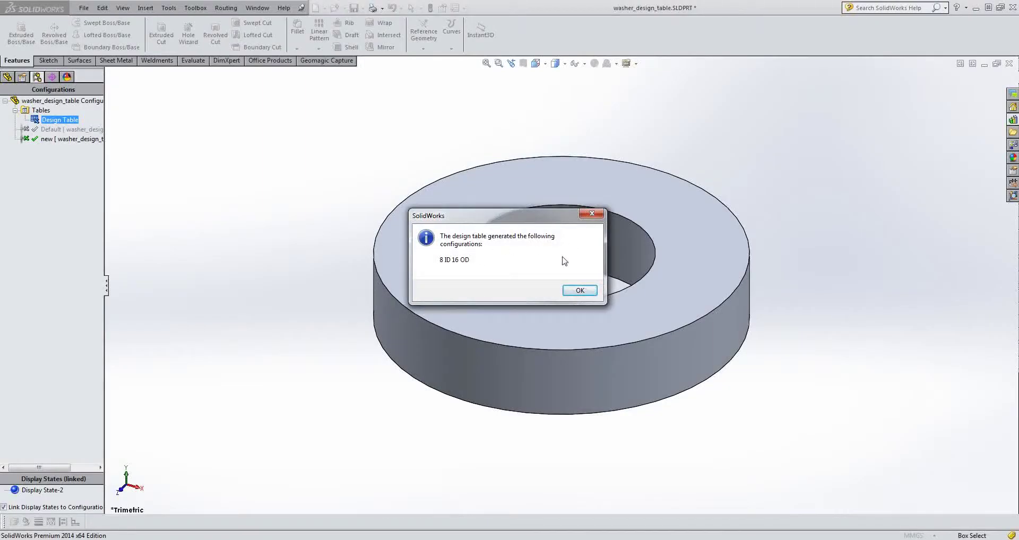
pyautogui.click(580, 290)
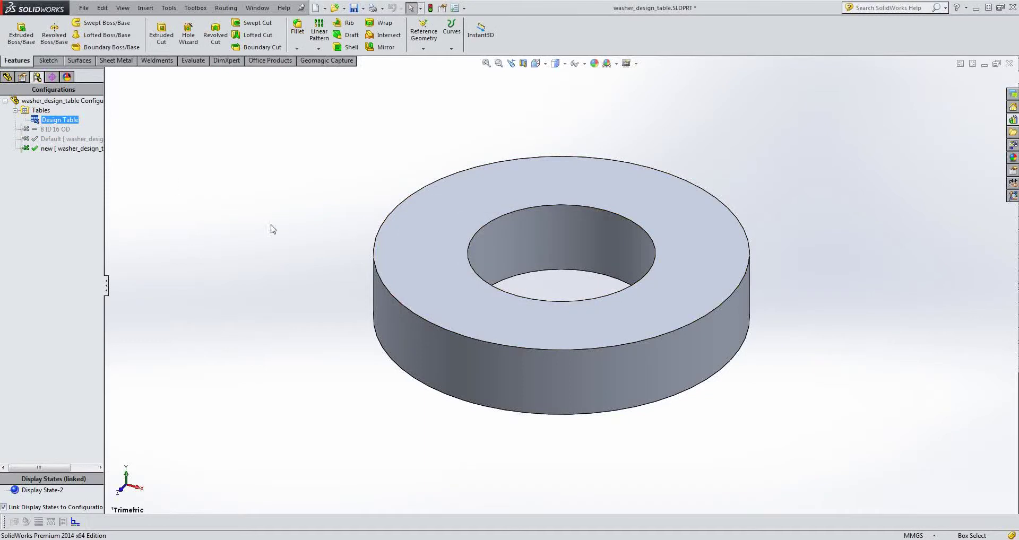
# Compare the 8 ID 16 OD, Default and new configurations by activating them in turn, ending on 8 ID 16 OD.
pyautogui.doubleClick(55, 129)
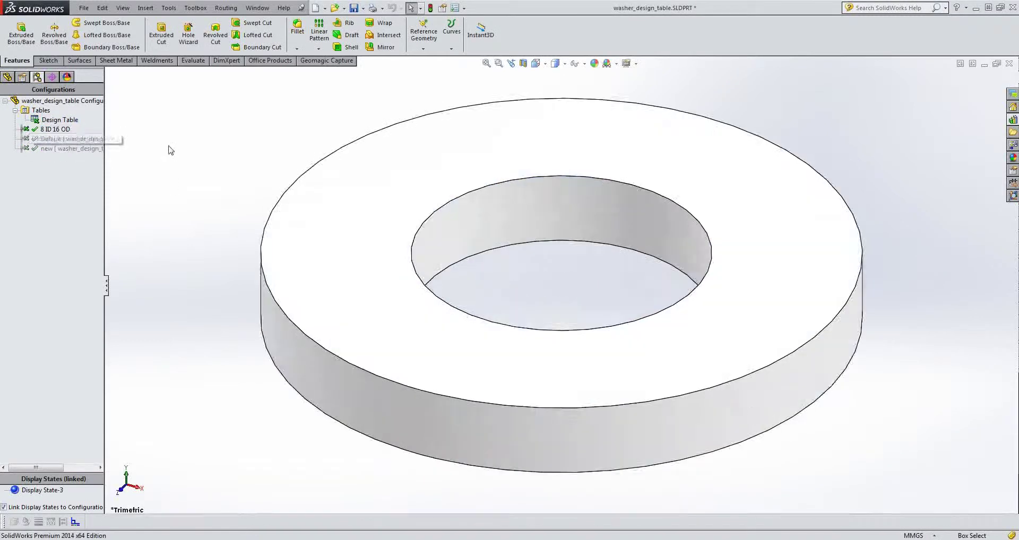
pyautogui.doubleClick(51, 139)
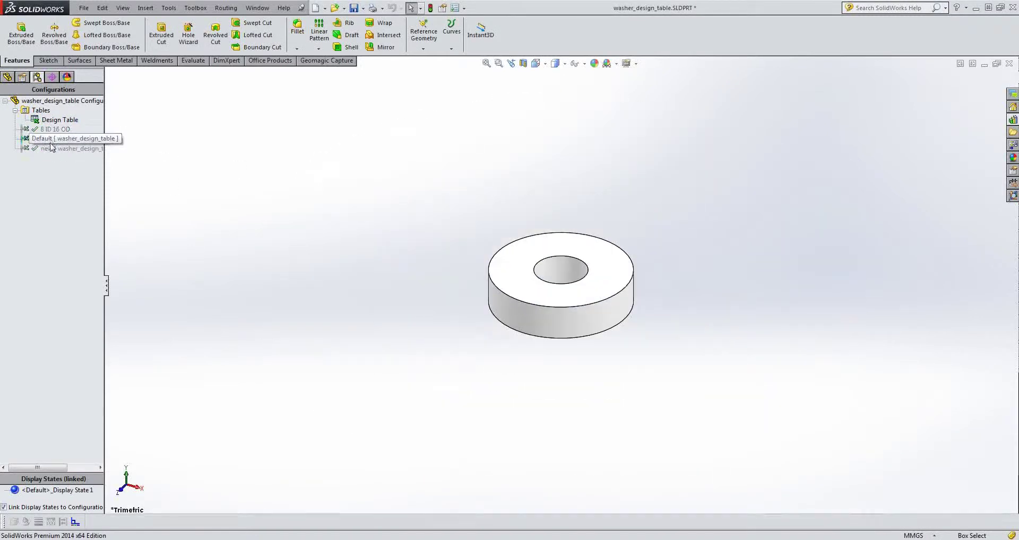
pyautogui.doubleClick(51, 149)
pyautogui.doubleClick(53, 139)
pyautogui.doubleClick(56, 131)
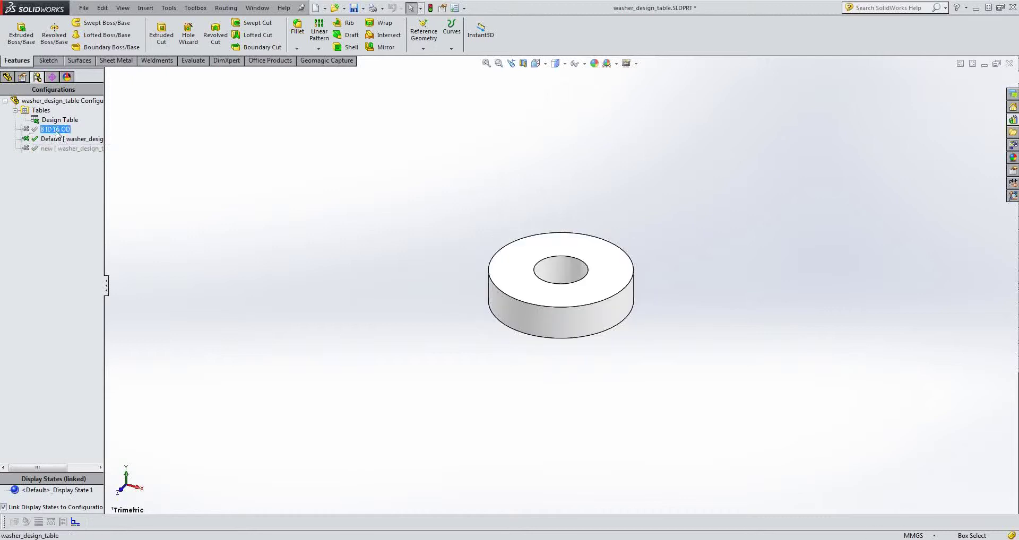
# Reopen the design table in a separate window without extra parameters and add configuration rows named 10 ID 20 OD and 15 ID 30 OD.
pyautogui.rightClick(62, 122)
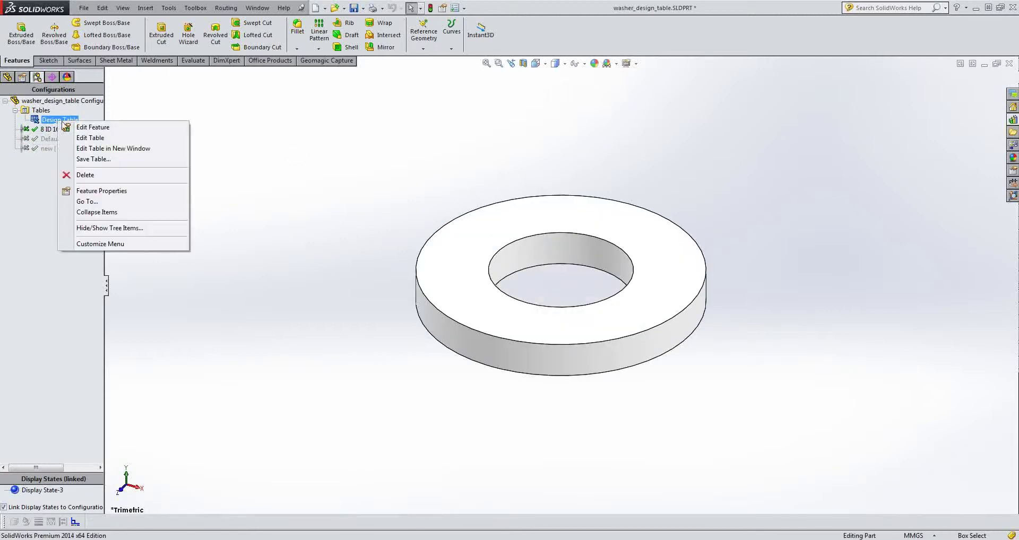
pyautogui.click(97, 149)
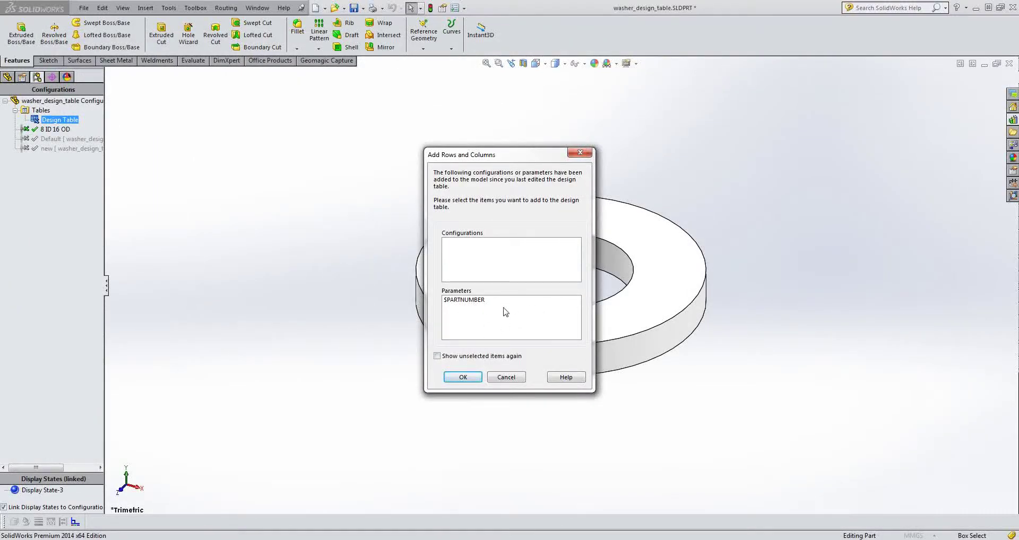
pyautogui.click(462, 377)
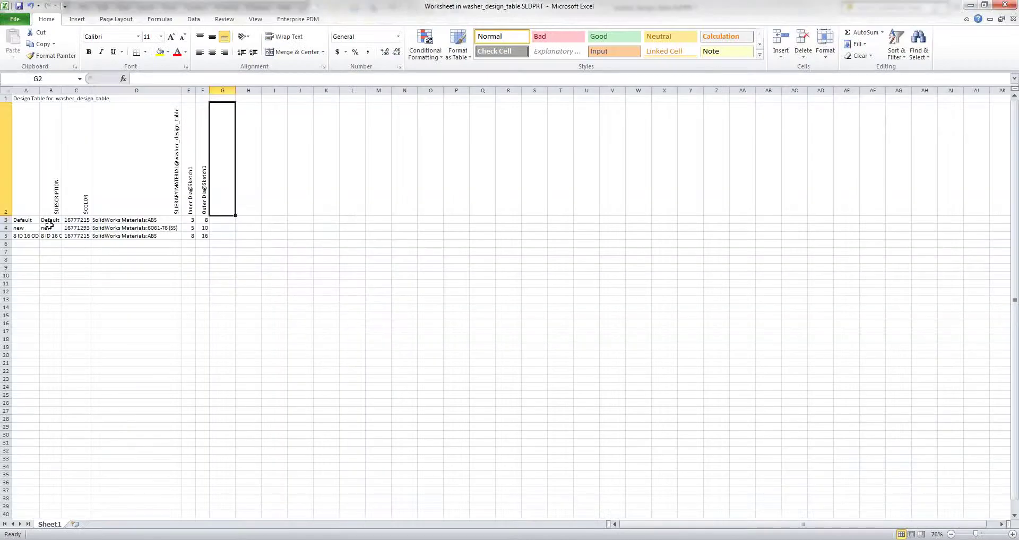
pyautogui.click(32, 246)
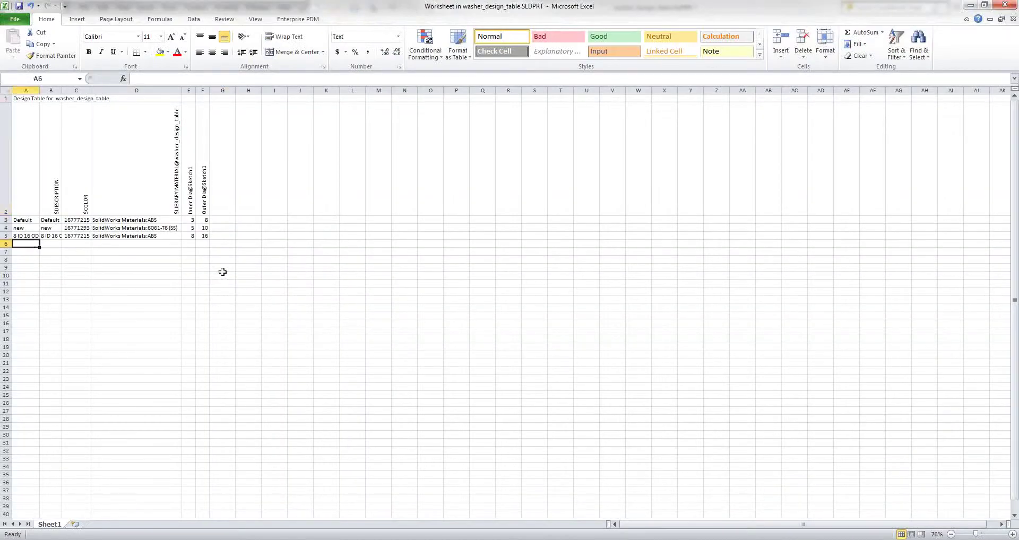
pyautogui.write('10 ID 20')
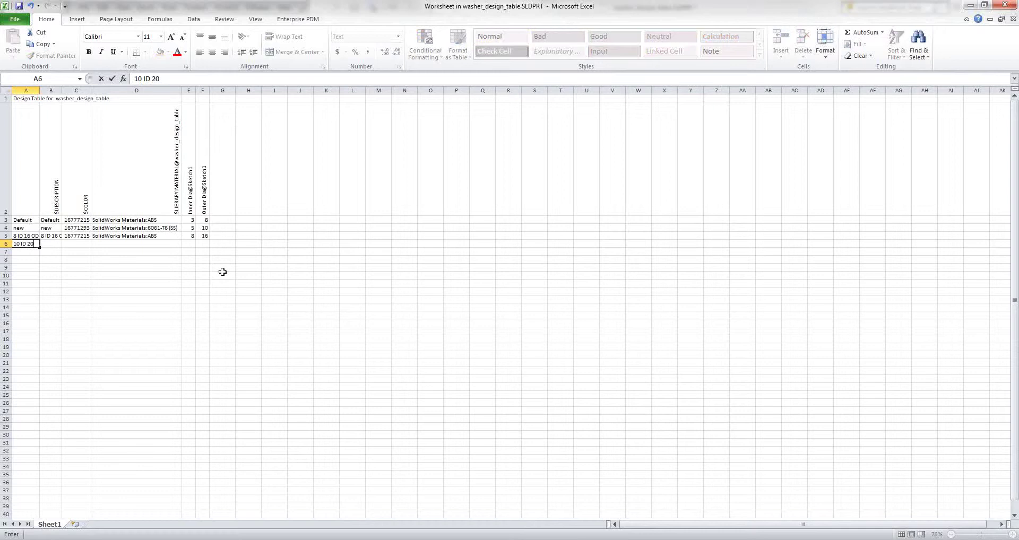
pyautogui.write(' OD')
pyautogui.press('Return')
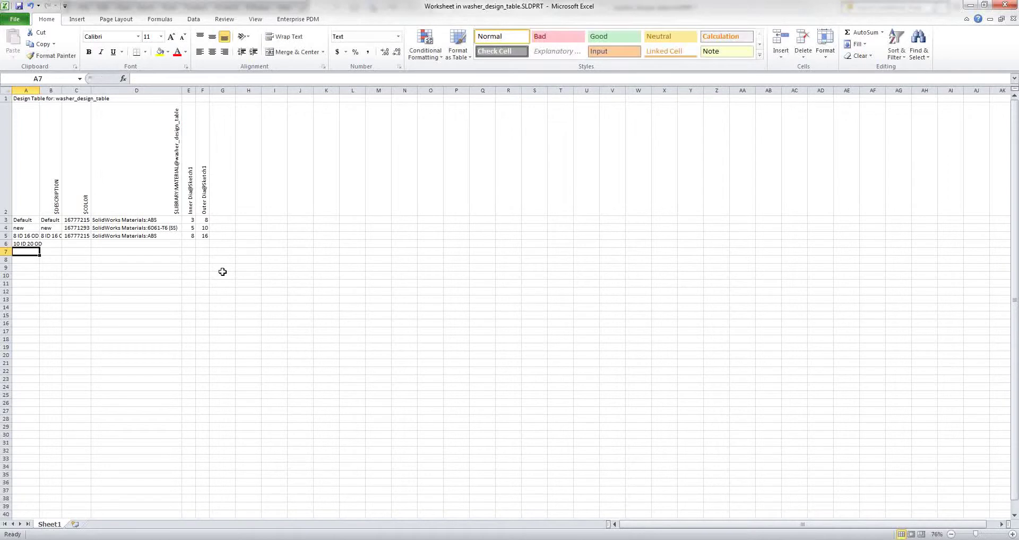
pyautogui.write('15 ID 30 OD')
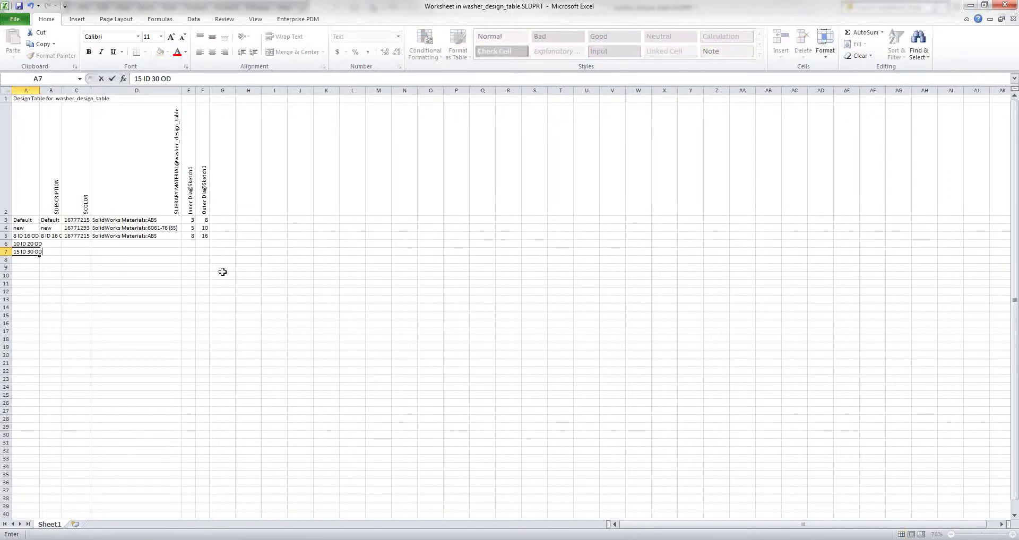
pyautogui.press('Tab')
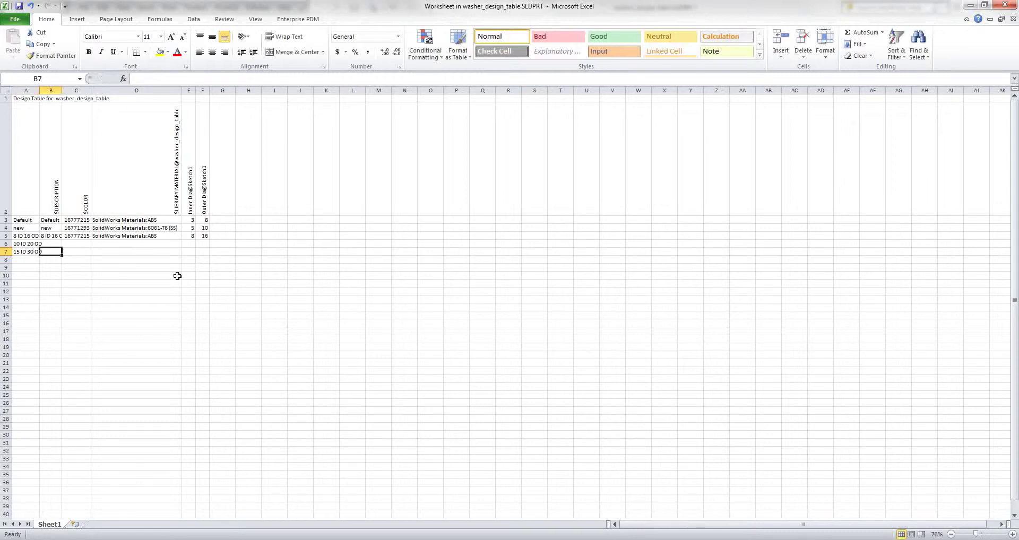
# Copy existing material entries into the added rows: 6061-T6 (SS) for 10 ID 20 OD and ABS for 15 ID 30 OD.
pyautogui.click(114, 249)
pyautogui.click(130, 228)
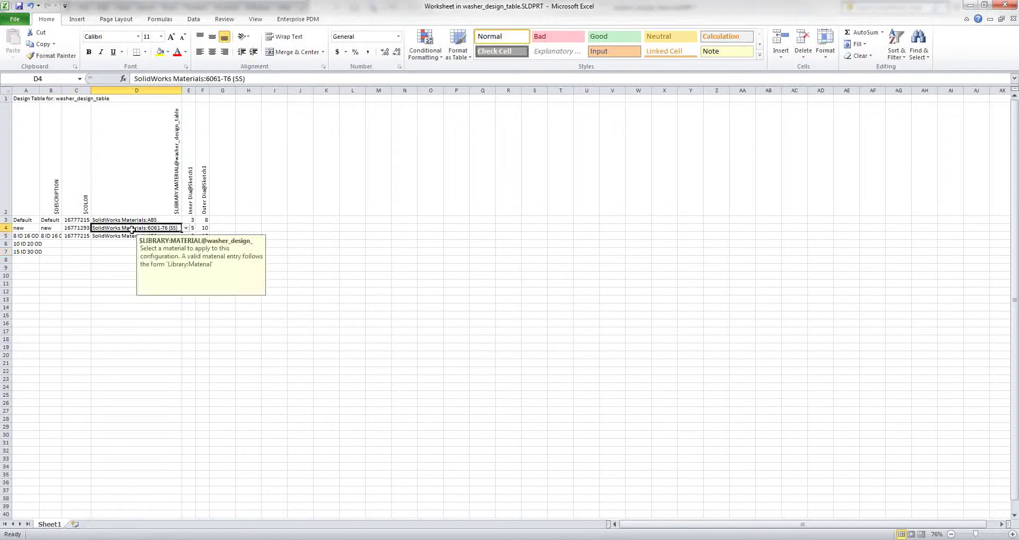
pyautogui.hotkey('ctrl', 'c')
pyautogui.click(121, 244)
pyautogui.hotkey('ctrl', 'v')
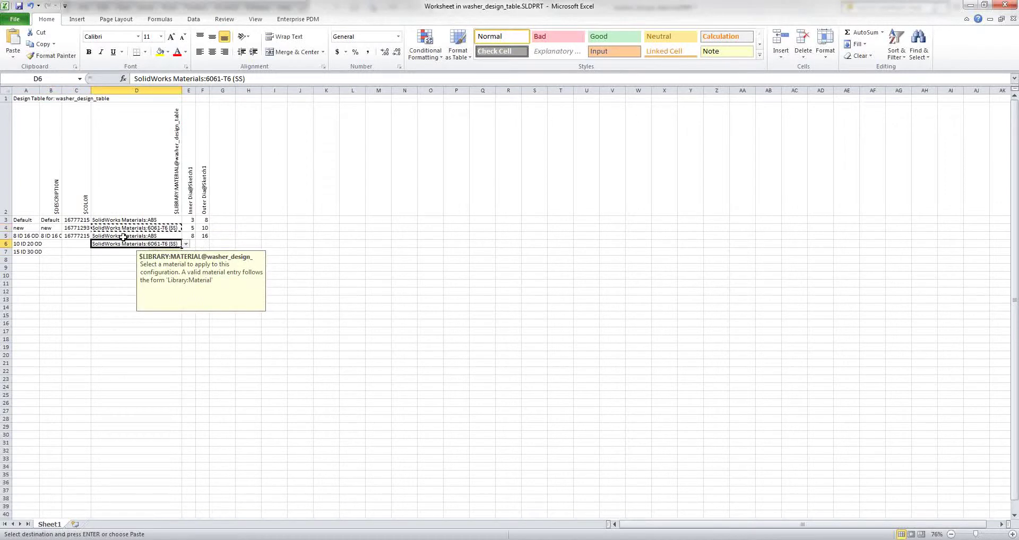
pyautogui.click(124, 236)
pyautogui.hotkey('ctrl', 'c')
pyautogui.click(113, 252)
pyautogui.hotkey('ctrl', 'v')
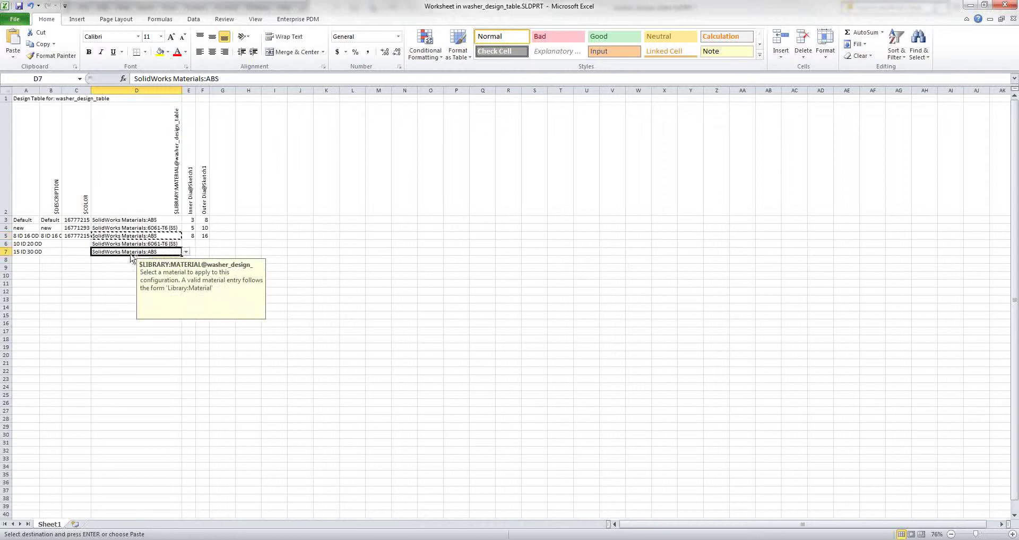
# Enter inner and outer diameters of 10 and 20, and 15 and 30, in the matching rows, and close the table to generate both configurations.
pyautogui.click(193, 244)
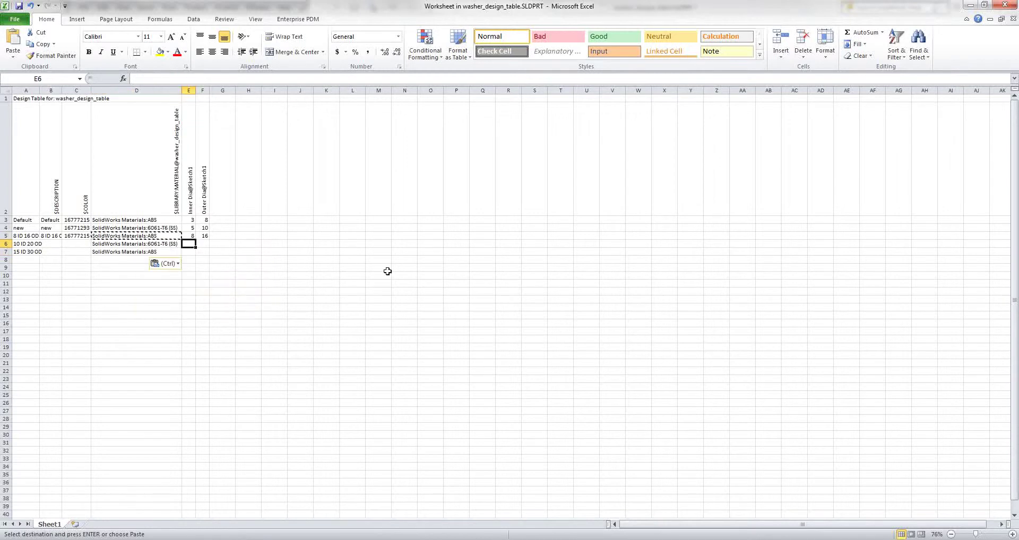
pyautogui.write('10')
pyautogui.press('Tab')
pyautogui.write('20')
pyautogui.press('Return')
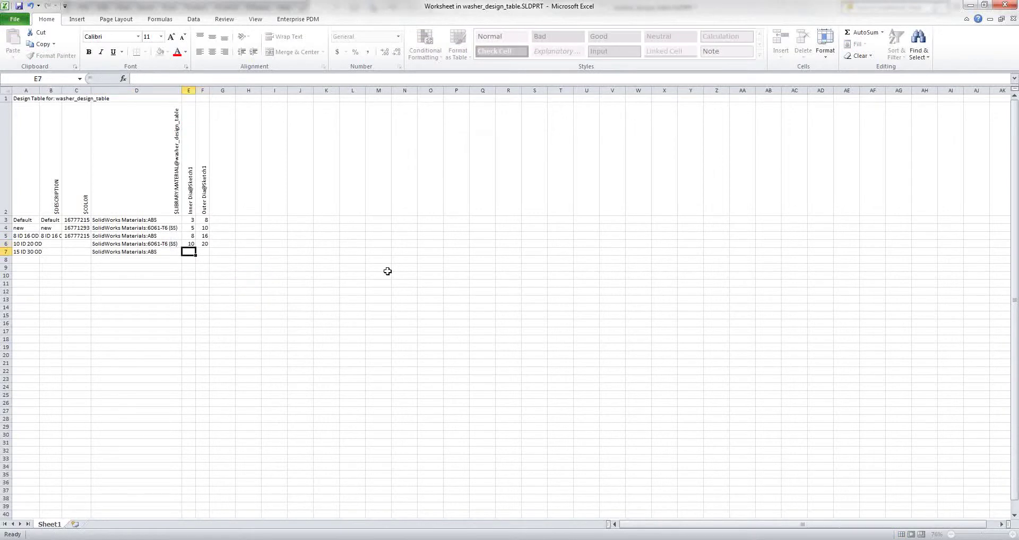
pyautogui.write('15')
pyautogui.press('Tab')
pyautogui.write('30')
pyautogui.press('Return')
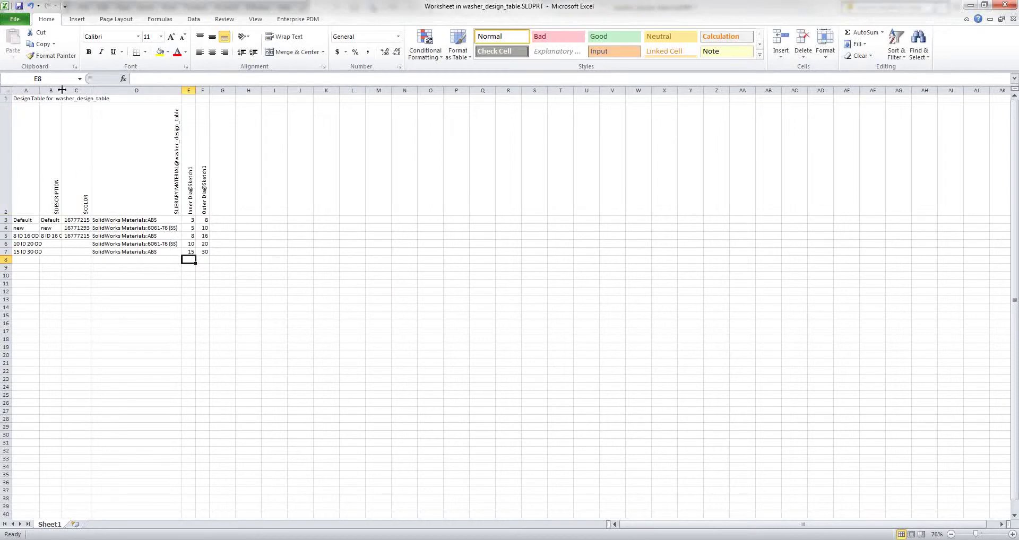
pyautogui.click(20, 8)
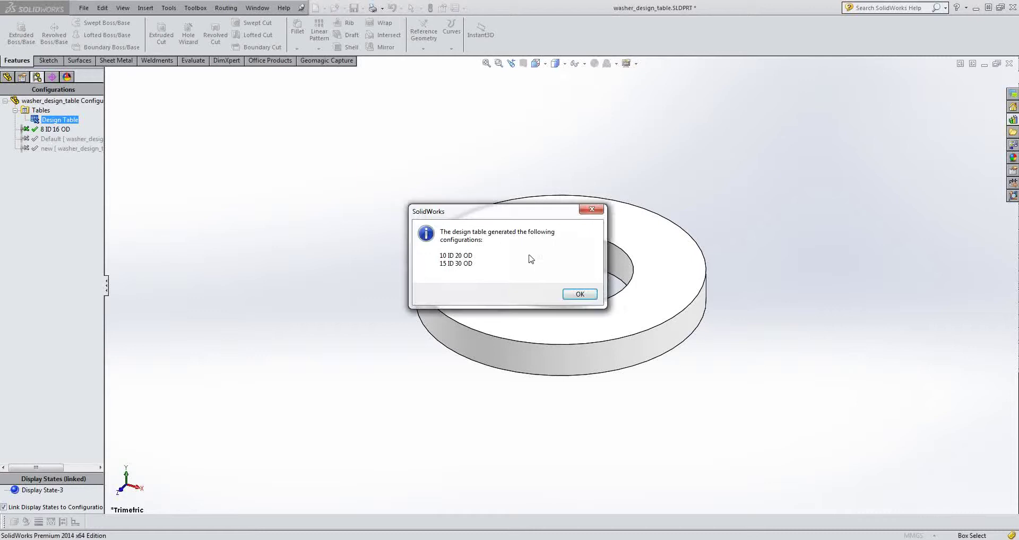
pyautogui.click(592, 295)
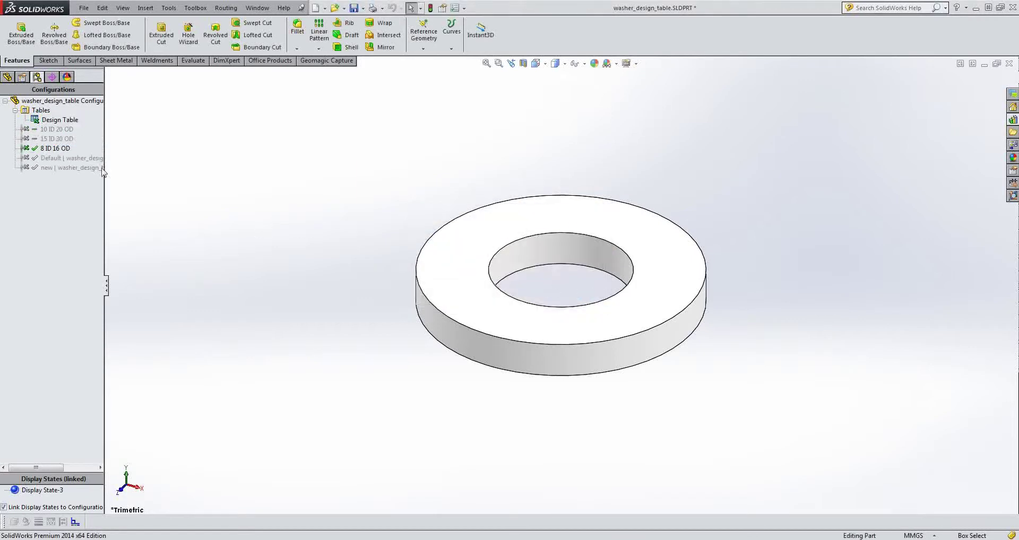
# Activate 10 ID 20 OD and then 15 ID 30 OD, check the latter's material in the feature tree, and return to the configurations.
pyautogui.doubleClick(66, 129)
pyautogui.doubleClick(58, 139)
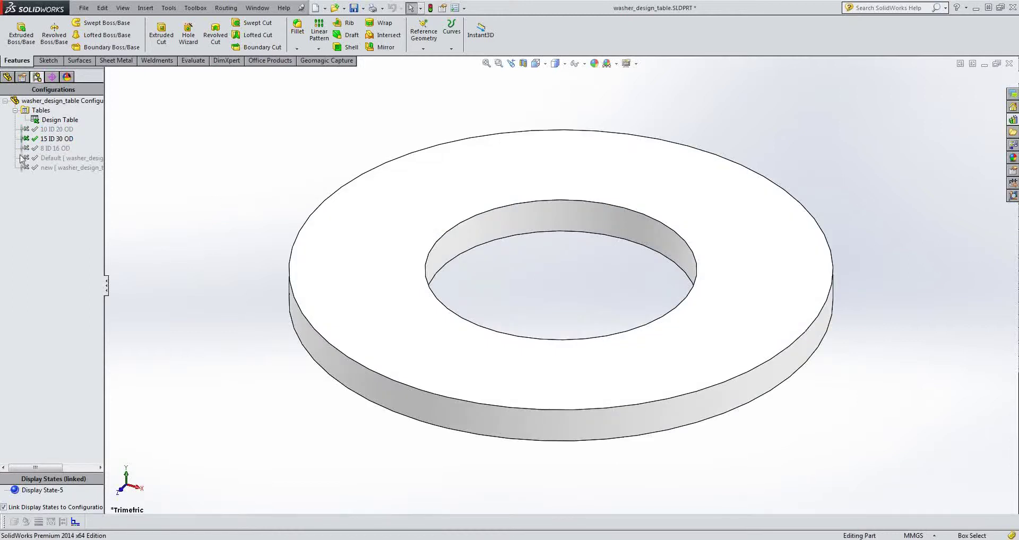
pyautogui.click(8, 76)
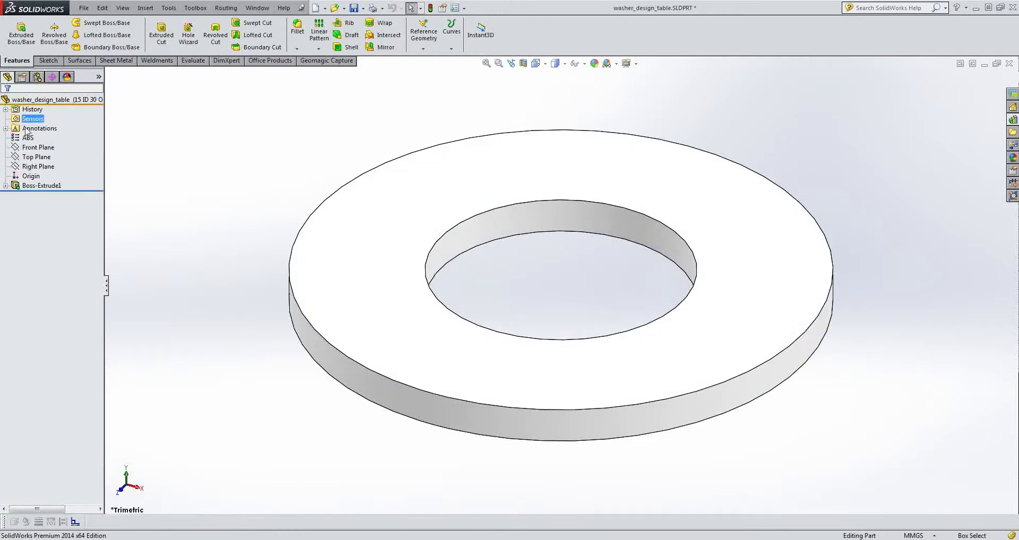
pyautogui.click(37, 77)
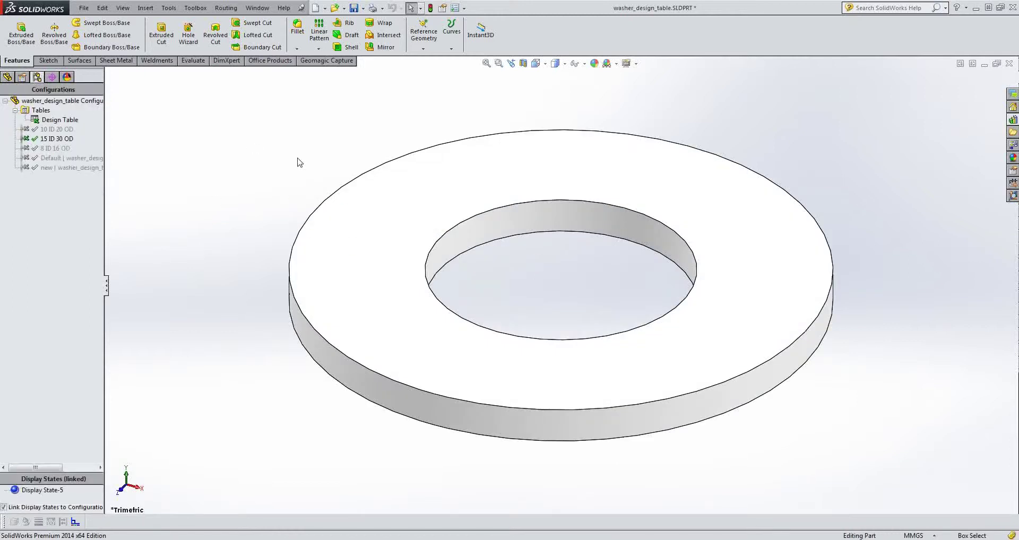
# Set the Thickness dimension of Boss-Extrude1 to 3 mm for this configuration only and rebuild the part.
pyautogui.click(7, 78)
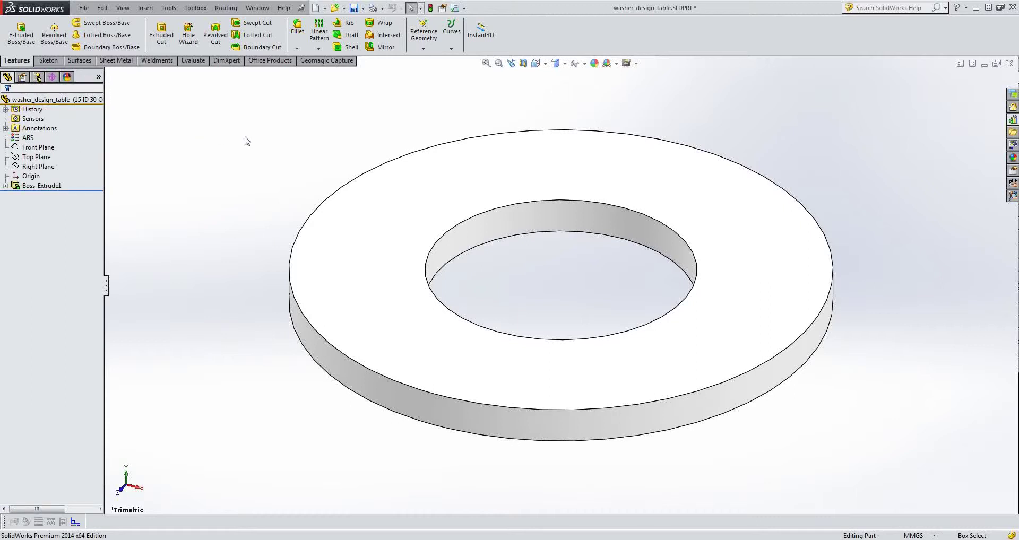
pyautogui.click(5, 186)
pyautogui.click(40, 186)
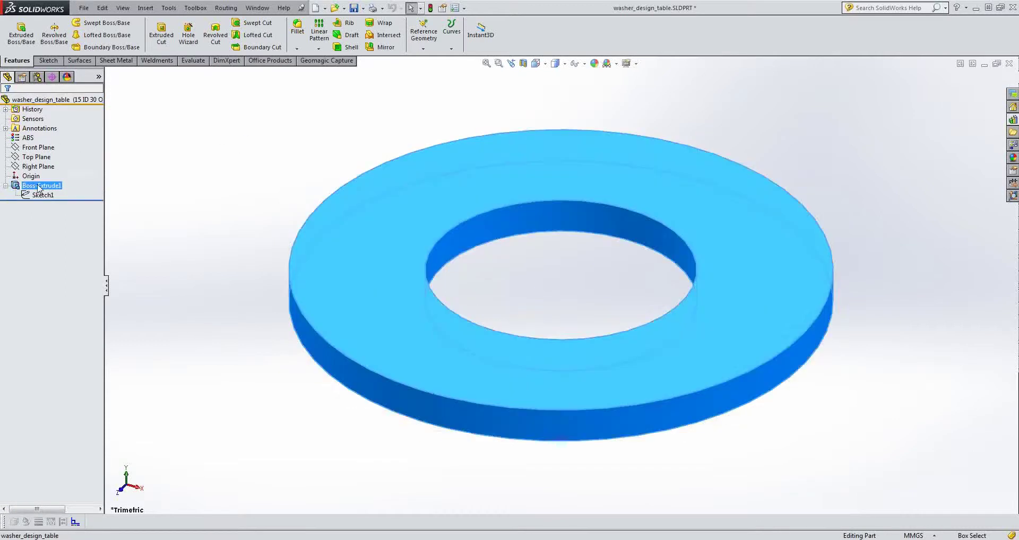
pyautogui.scroll(3, 773, 261)
pyautogui.scroll(-3, 773, 261)
pyautogui.doubleClick(53, 186)
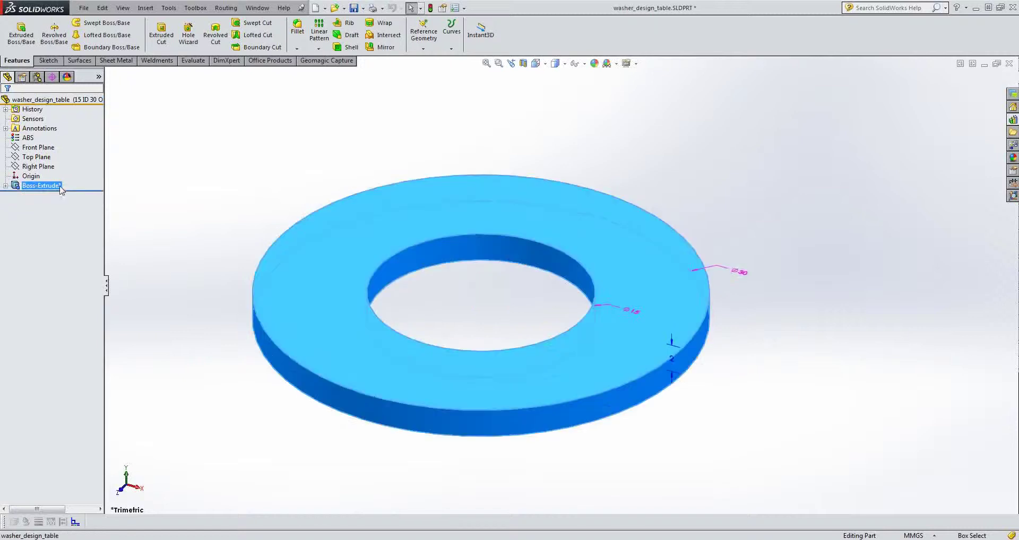
pyautogui.doubleClick(671, 353)
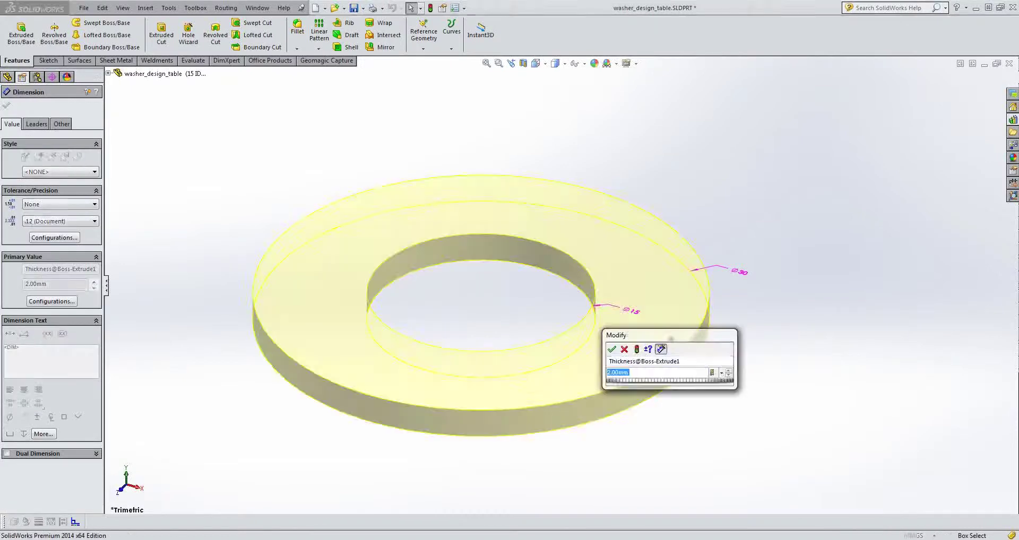
pyautogui.click(723, 375)
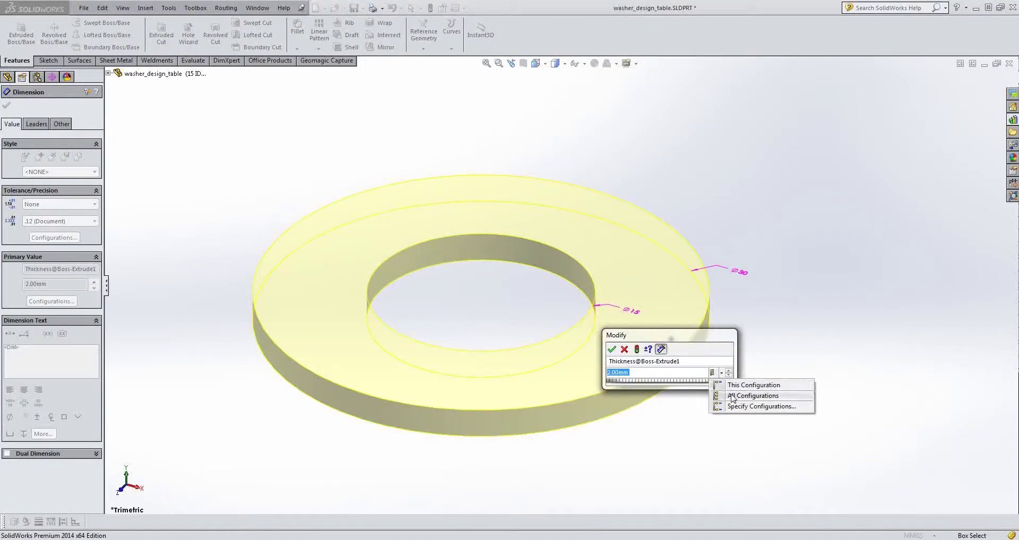
pyautogui.click(735, 387)
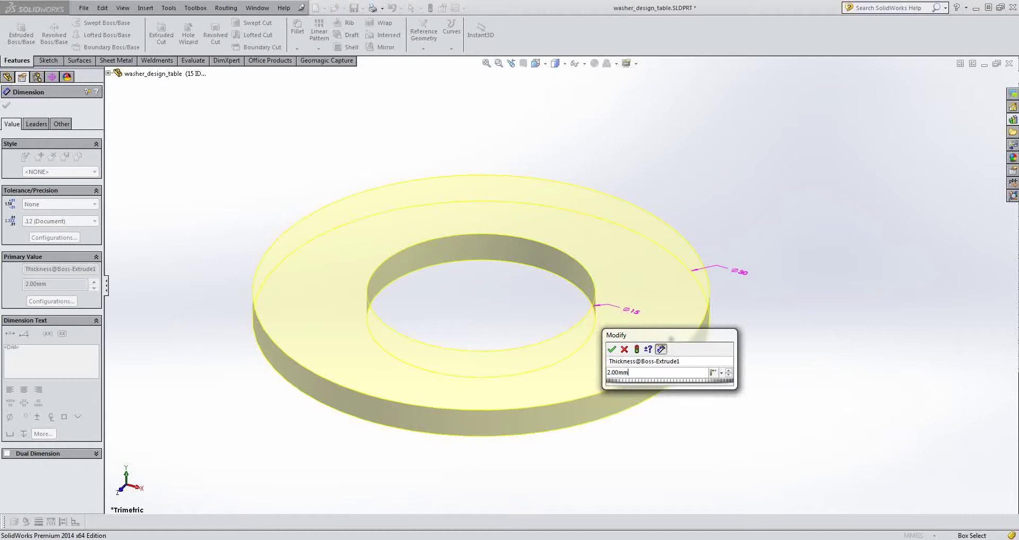
pyautogui.press('Return')
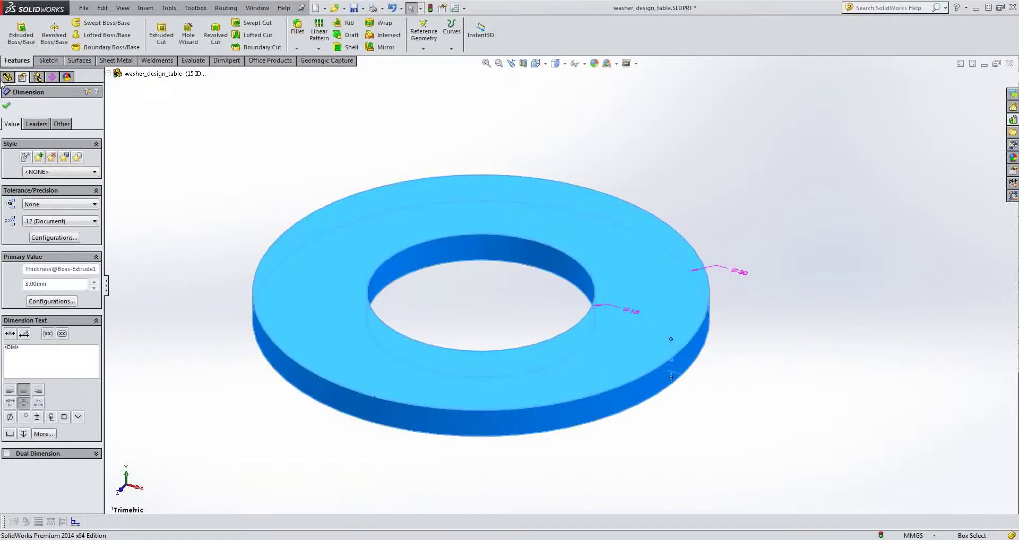
pyautogui.click(184, 146)
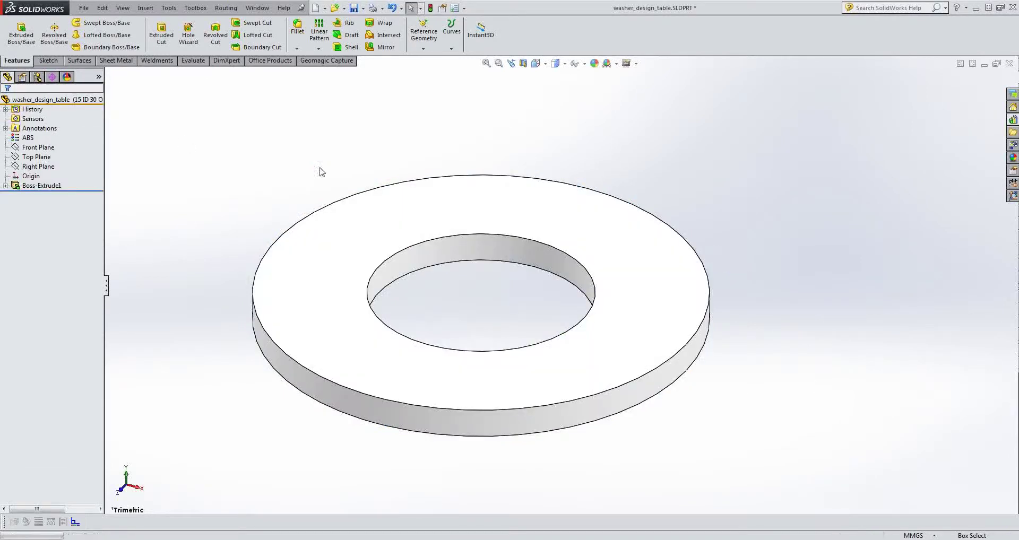
pyautogui.hotkey('ctrl', 'b')
# Reopen the design table in a separate window and add the Thickness@Boss-Extrude1 parameter as a column.
pyautogui.click(37, 77)
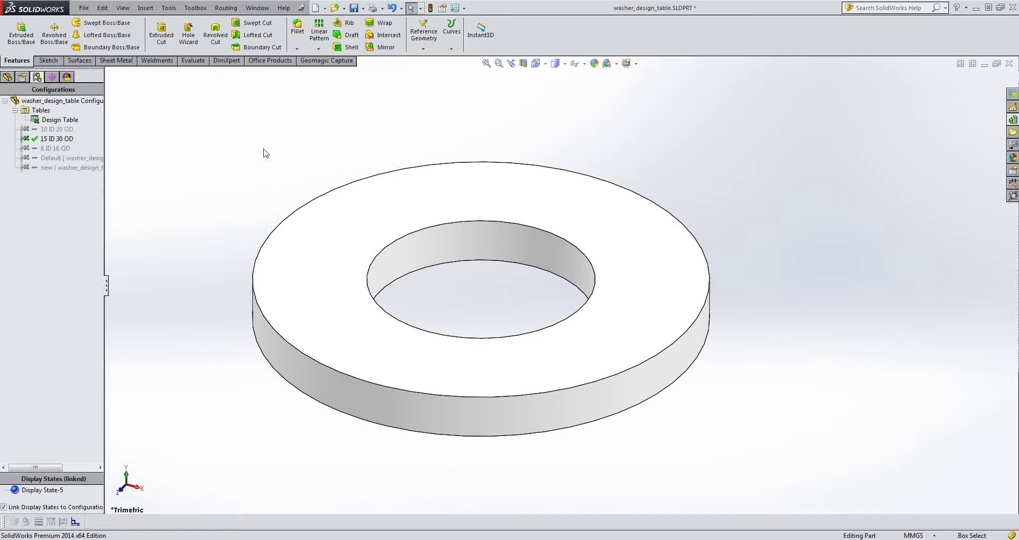
pyautogui.click(59, 120)
pyautogui.rightClick(73, 122)
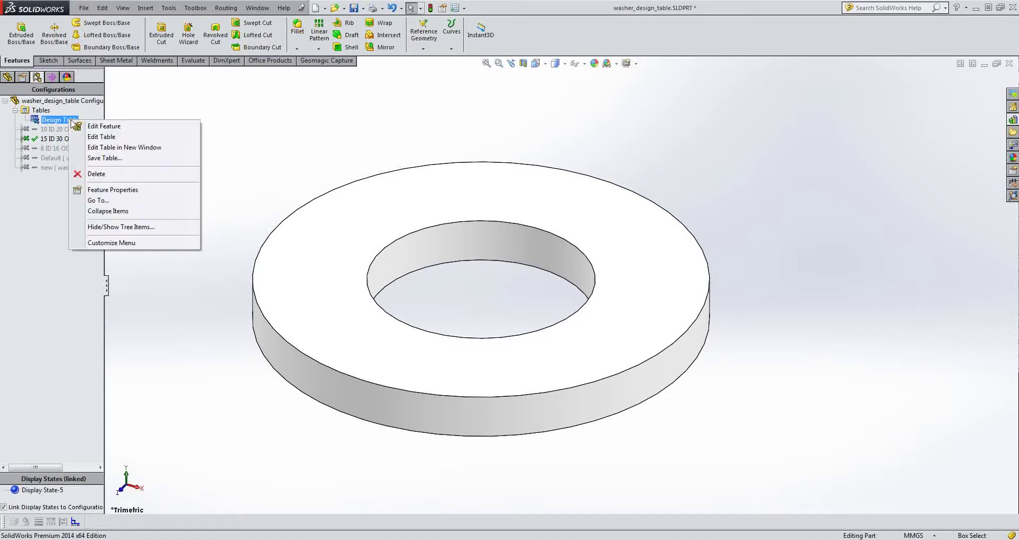
pyautogui.click(111, 148)
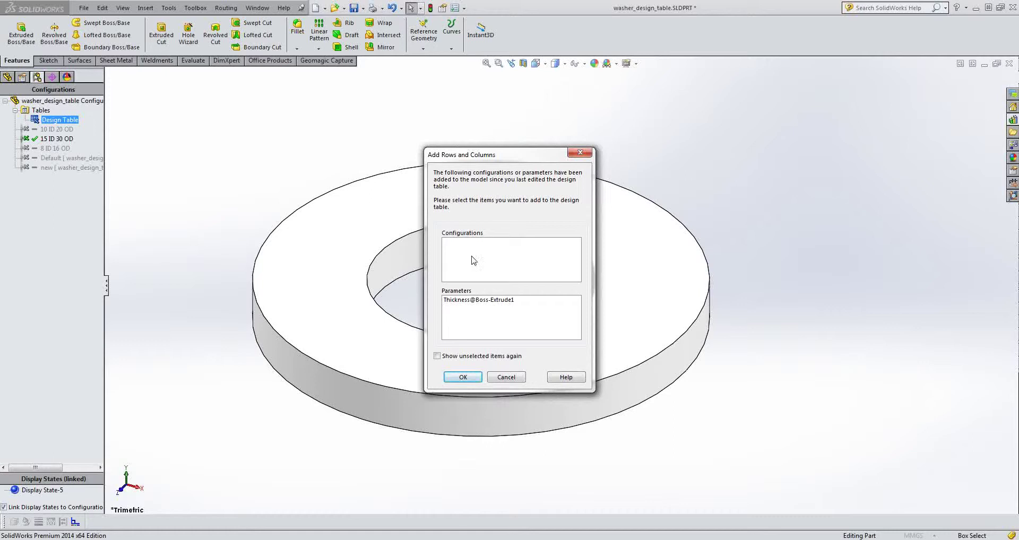
pyautogui.click(480, 301)
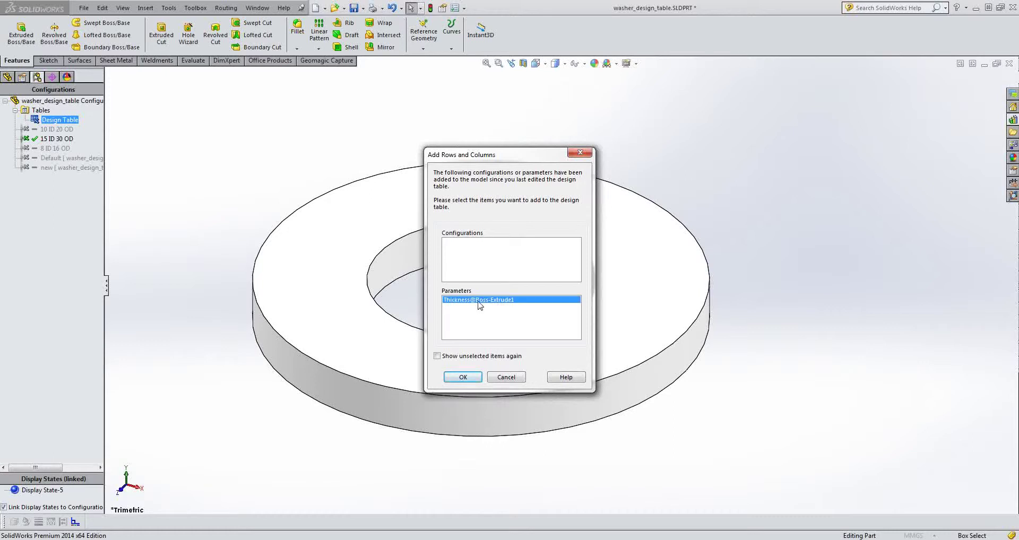
pyautogui.click(463, 377)
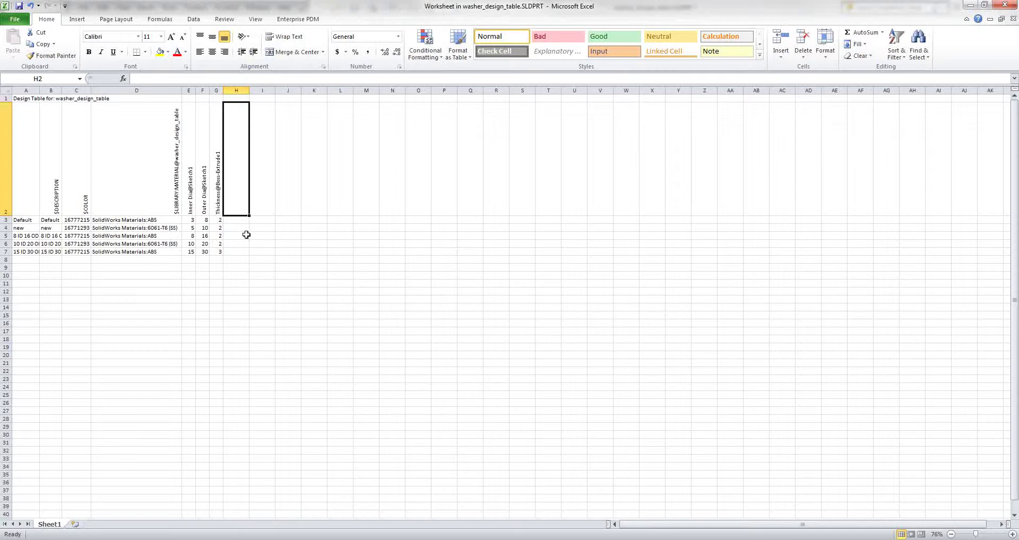
# Enter thicknesses of 1 for the Default row and 2.5 for the new row, and close the table to update the part.
pyautogui.click(218, 220)
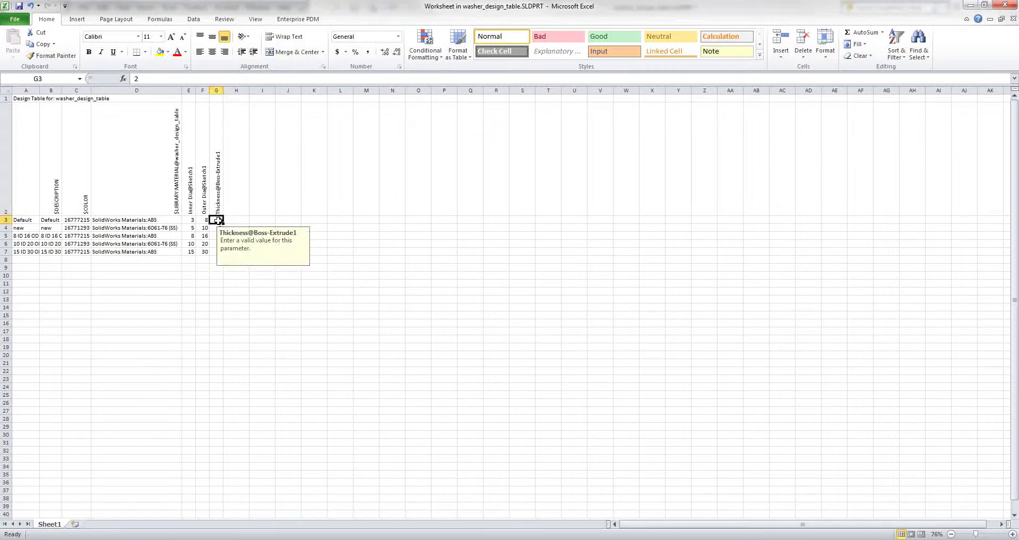
pyautogui.click(216, 227)
pyautogui.click(215, 236)
pyautogui.click(216, 244)
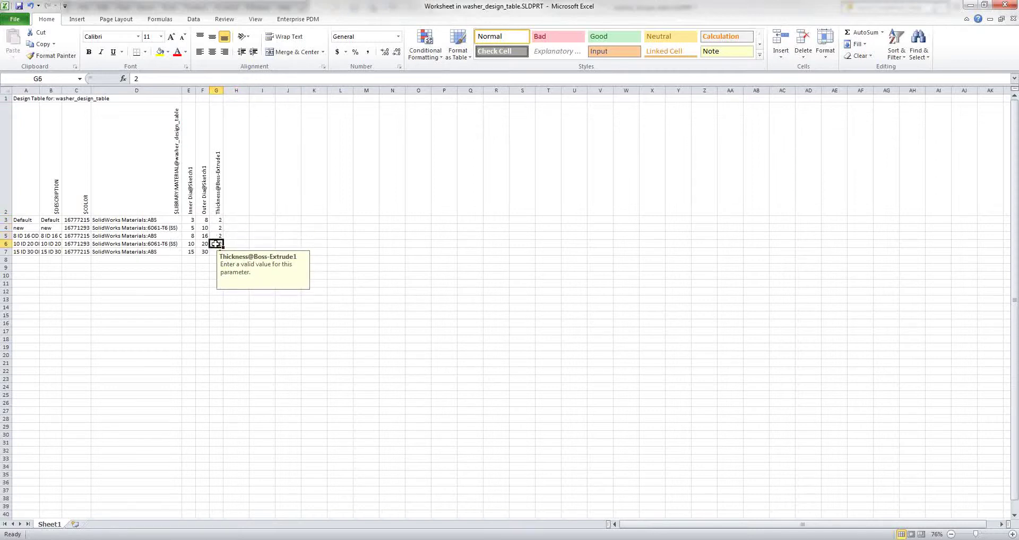
pyautogui.click(216, 219)
pyautogui.write('1')
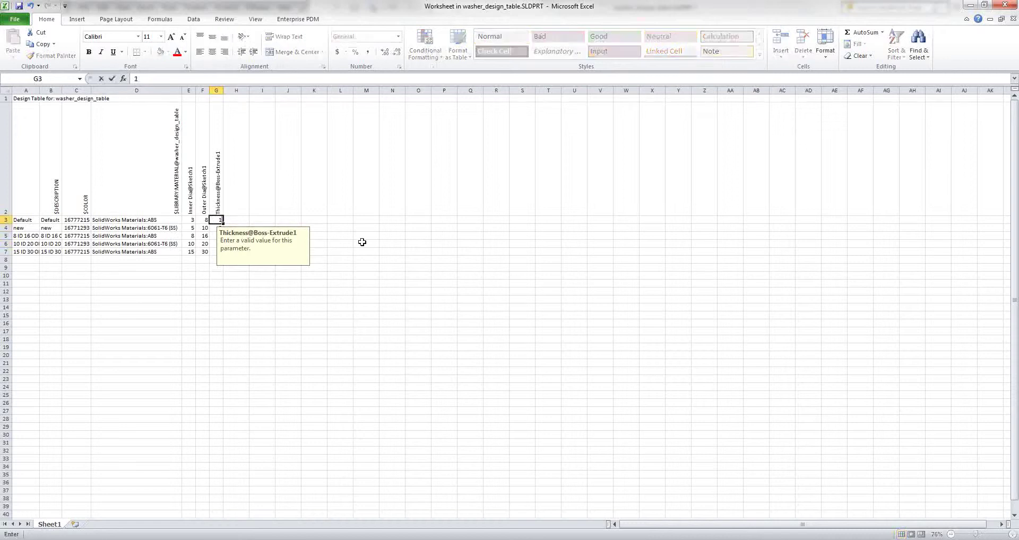
pyautogui.press('Return')
pyautogui.write('2.5')
pyautogui.press('Return')
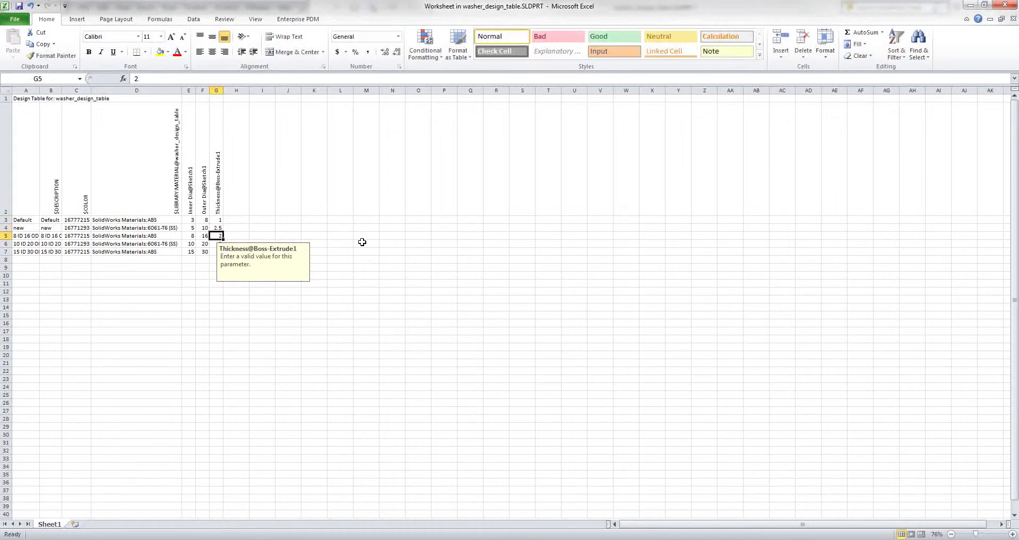
pyautogui.click(477, 307)
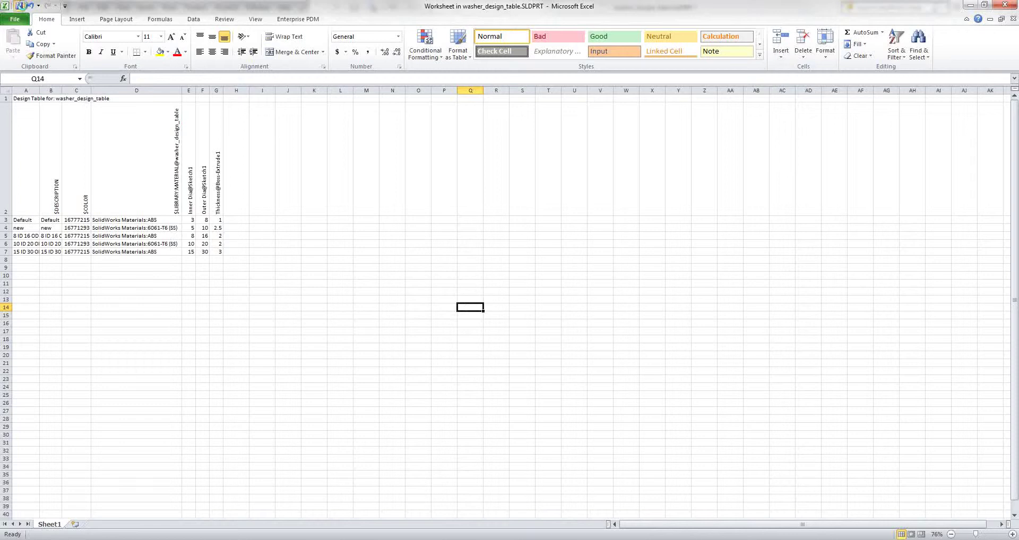
pyautogui.click(1007, 6)
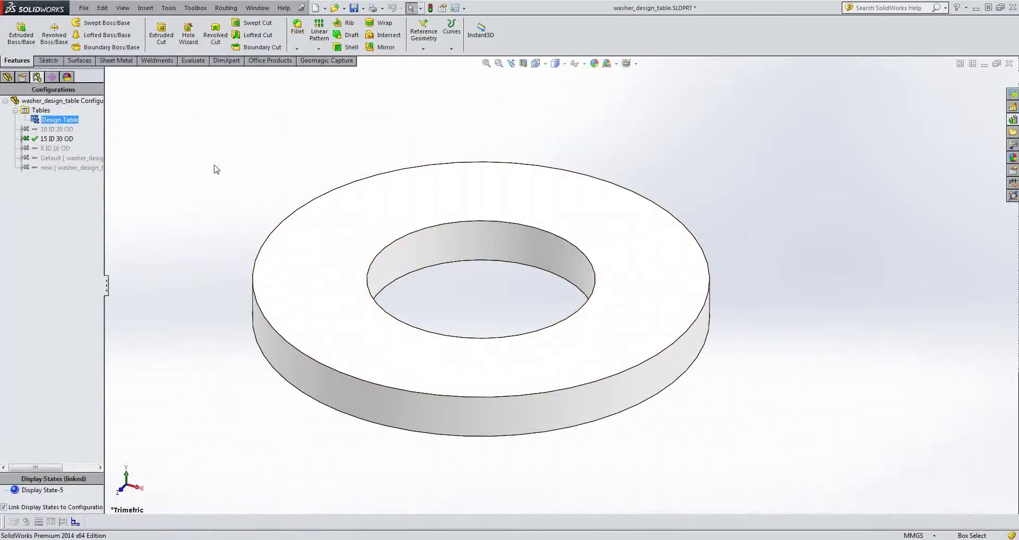
# Activate the updated configurations one after another to check their thicknesses, ending with new.
pyautogui.doubleClick(64, 139)
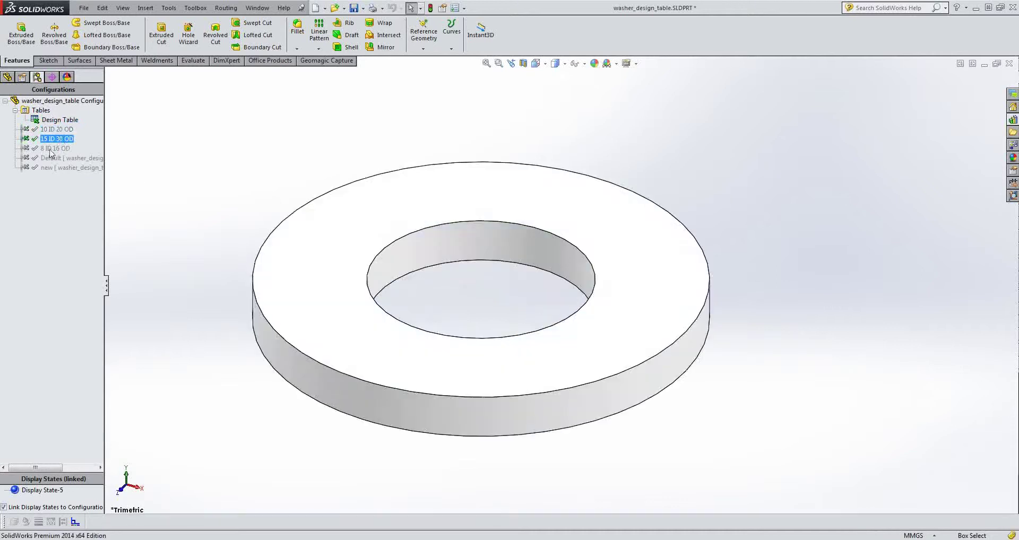
pyautogui.doubleClick(53, 148)
pyautogui.doubleClick(53, 157)
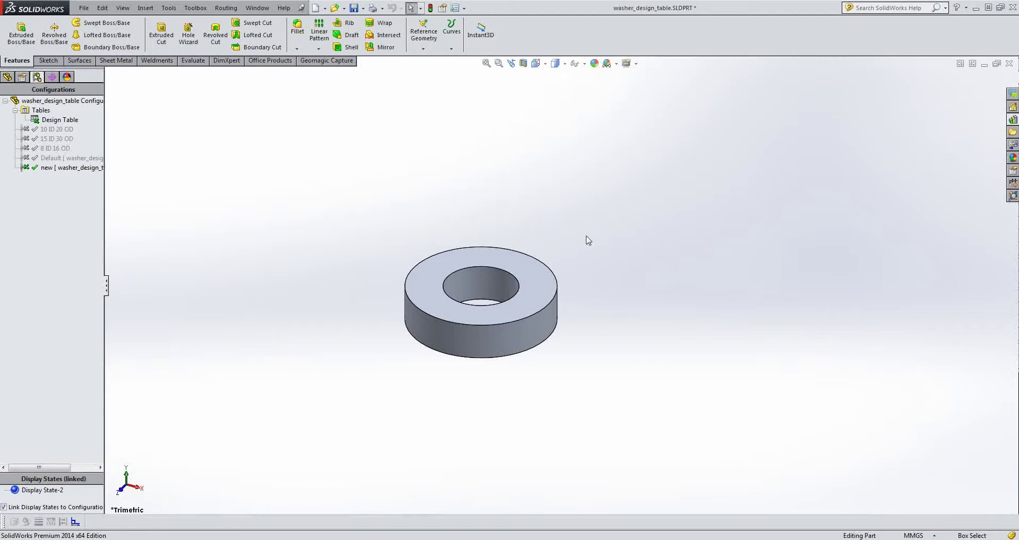
# Chamfer the washer's inner hole face by 0.5 mm at 45 degrees in the new configuration.
pyautogui.click(8, 77)
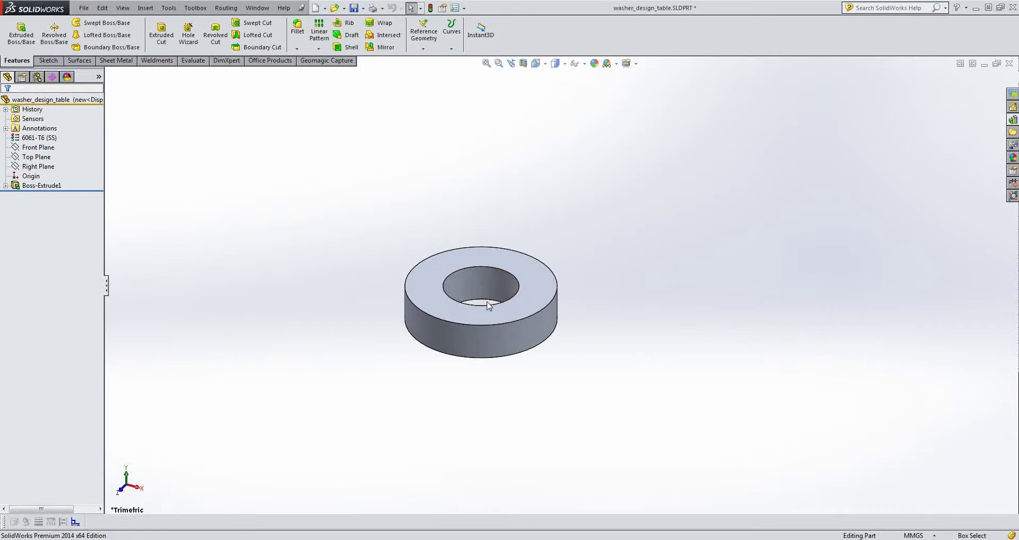
pyautogui.click(298, 49)
pyautogui.click(313, 73)
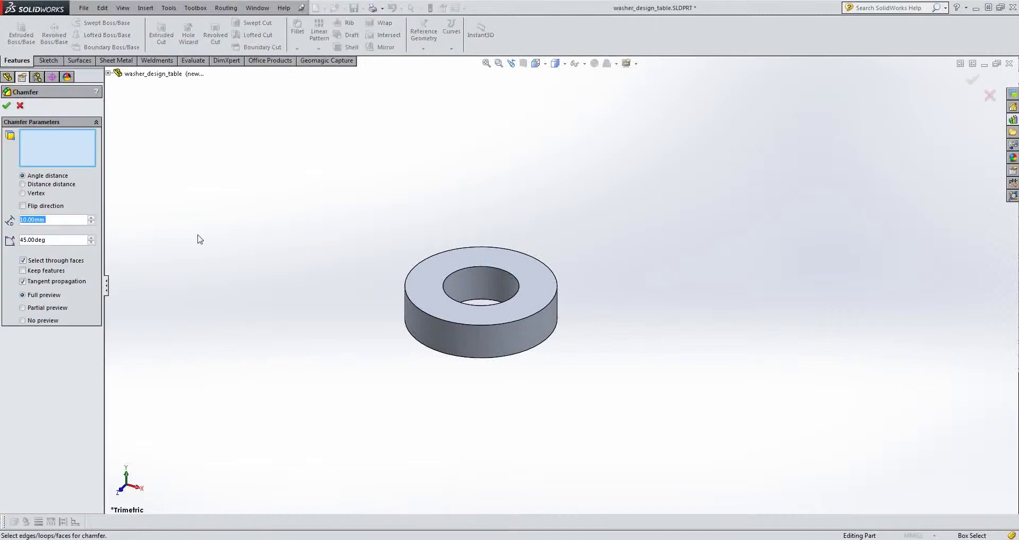
pyautogui.write('0.5')
pyautogui.press('Return')
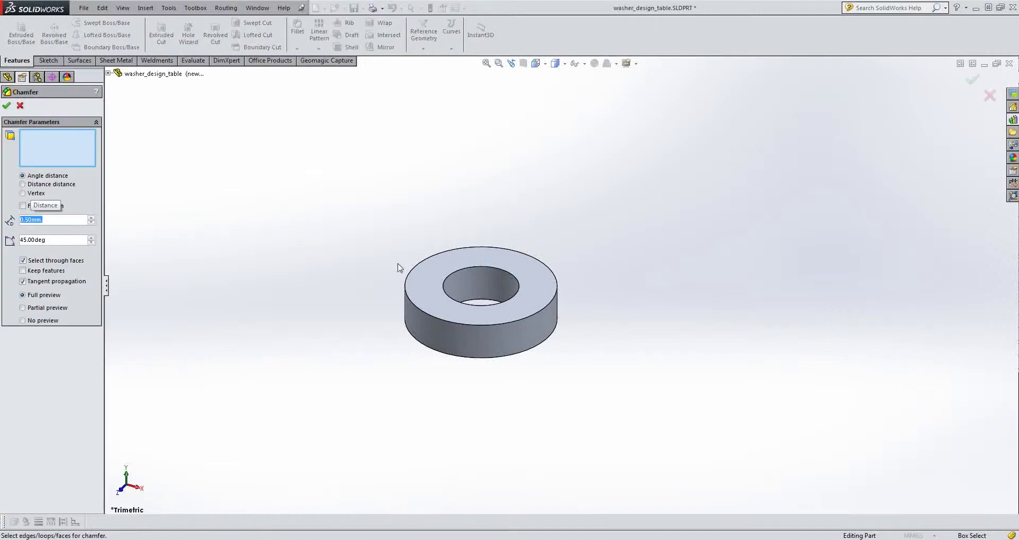
pyautogui.click(482, 269)
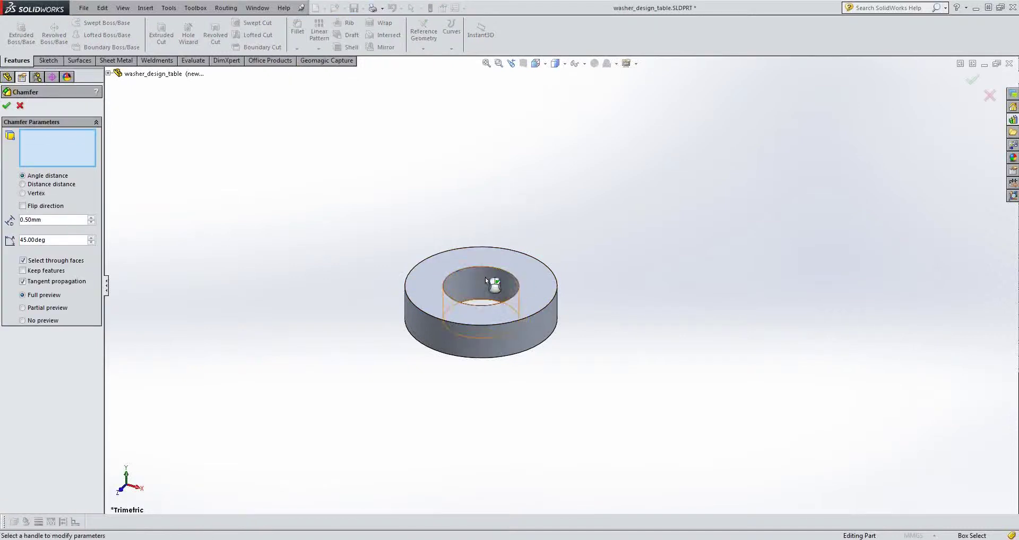
pyautogui.click(9, 106)
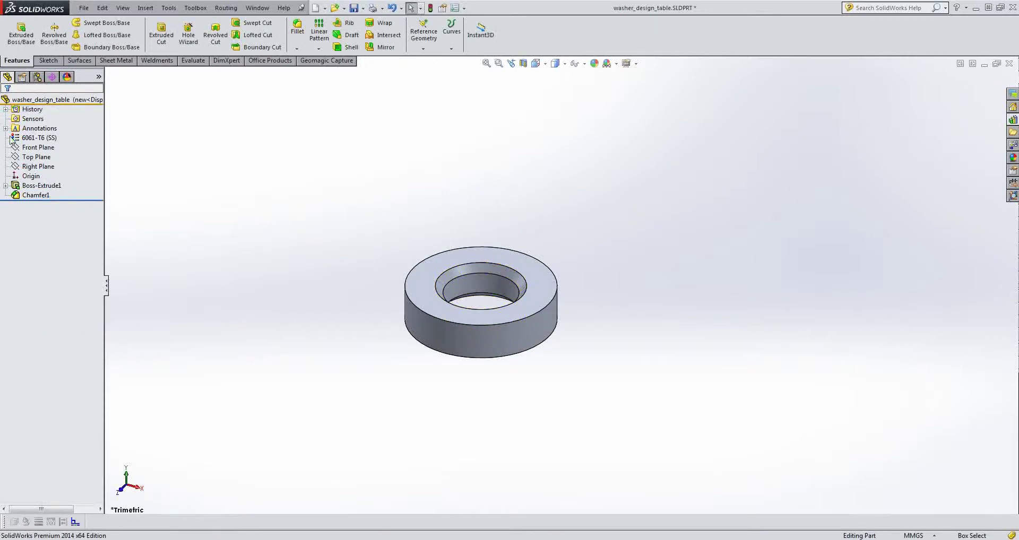
# Reopen the design table in a separate window and add the $STATE@Chamfer1 parameter as a column.
pyautogui.click(37, 77)
pyautogui.click(50, 121)
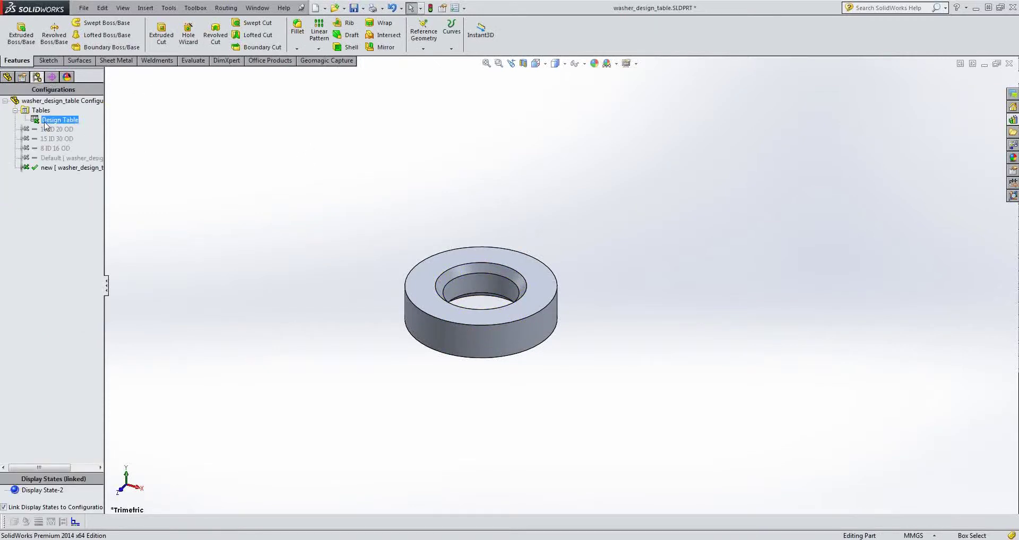
pyautogui.rightClick(51, 121)
pyautogui.click(90, 150)
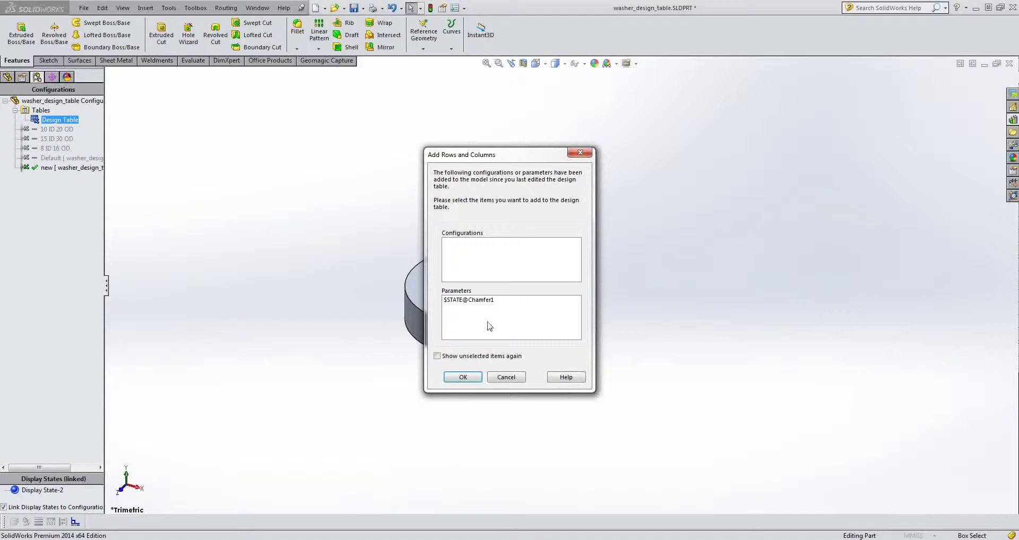
pyautogui.click(480, 300)
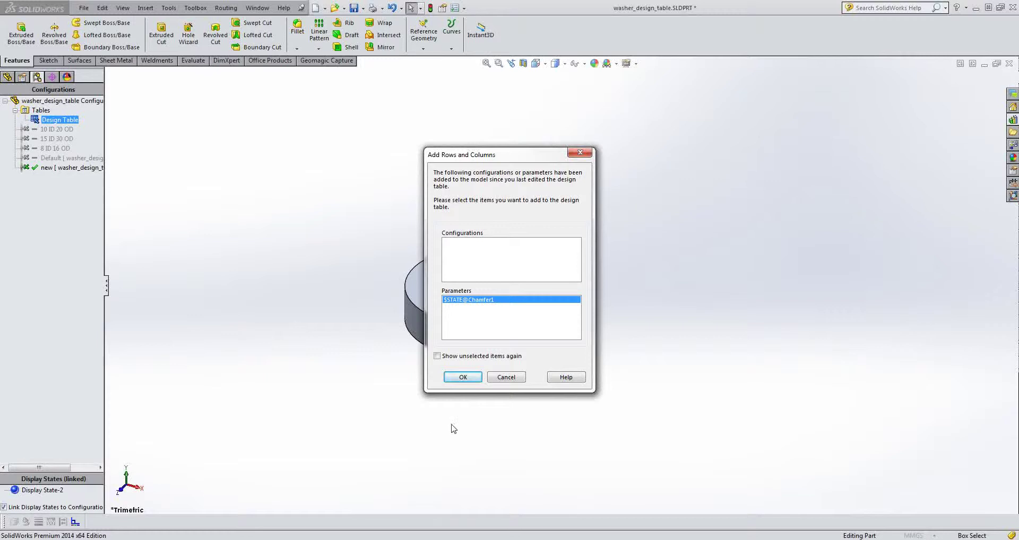
pyautogui.click(460, 380)
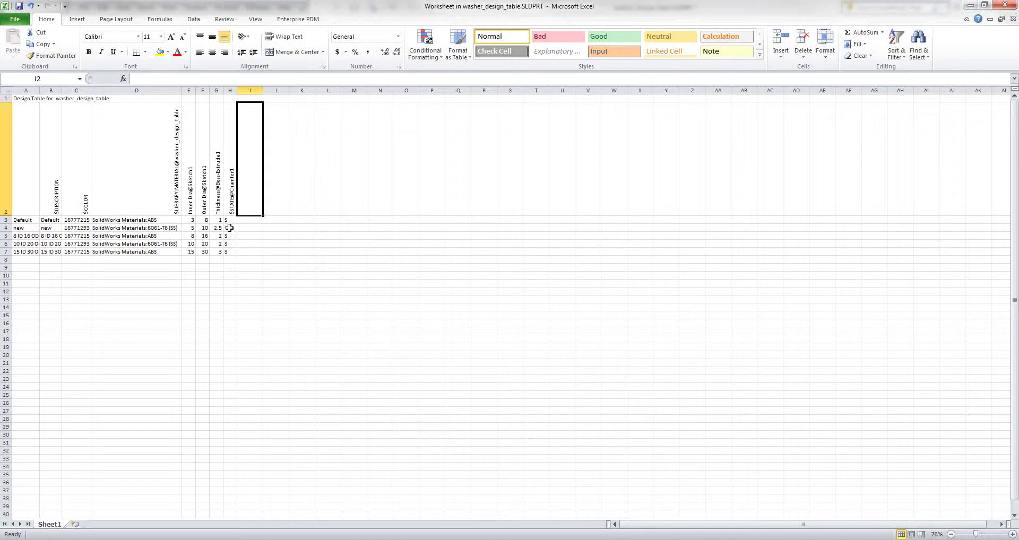
# Mark Chamfer1 as unsuppressed with U in the new row, and select the chamfer state cell of 8 ID 16 OD.
pyautogui.click(229, 227)
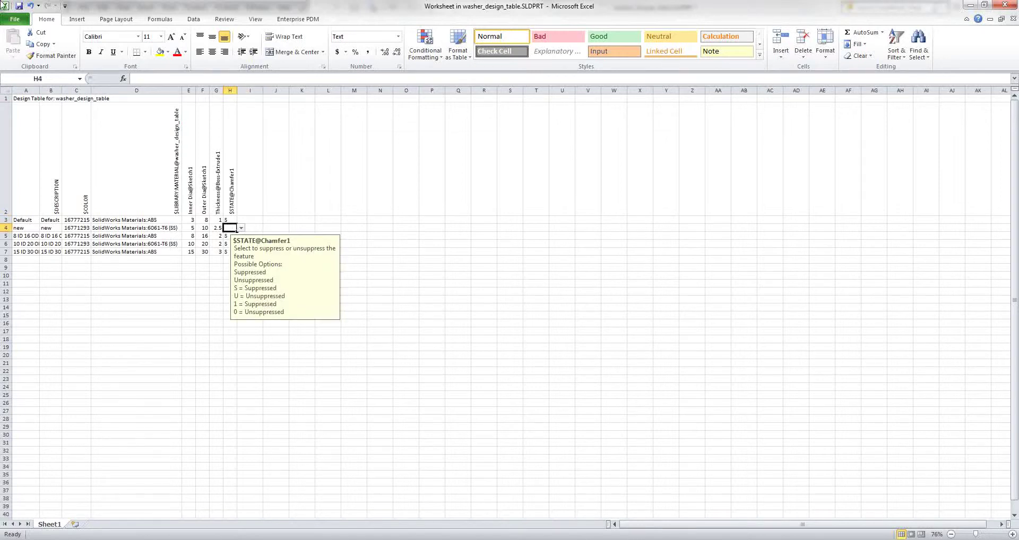
pyautogui.hotkey('alt', 'Tab')
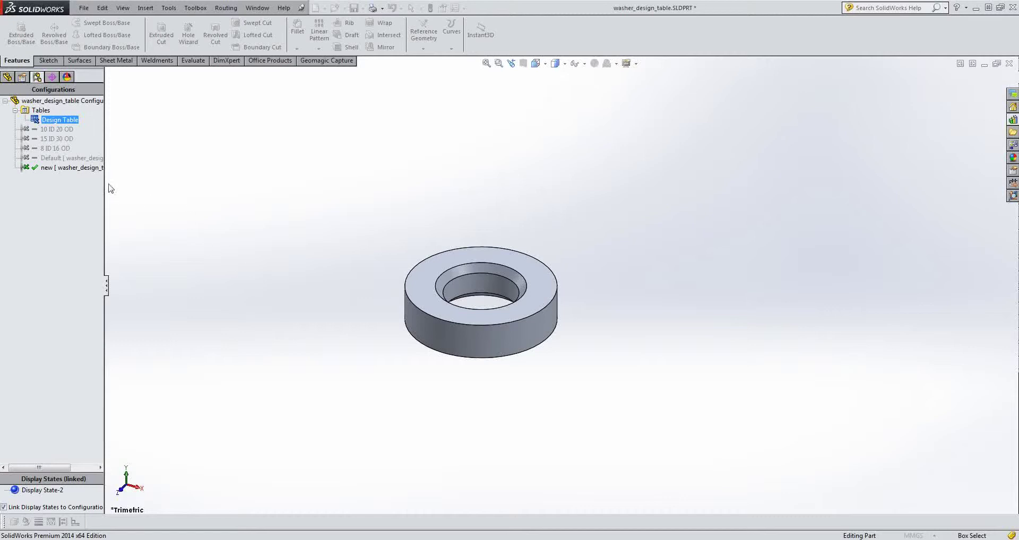
pyautogui.click(636, 497)
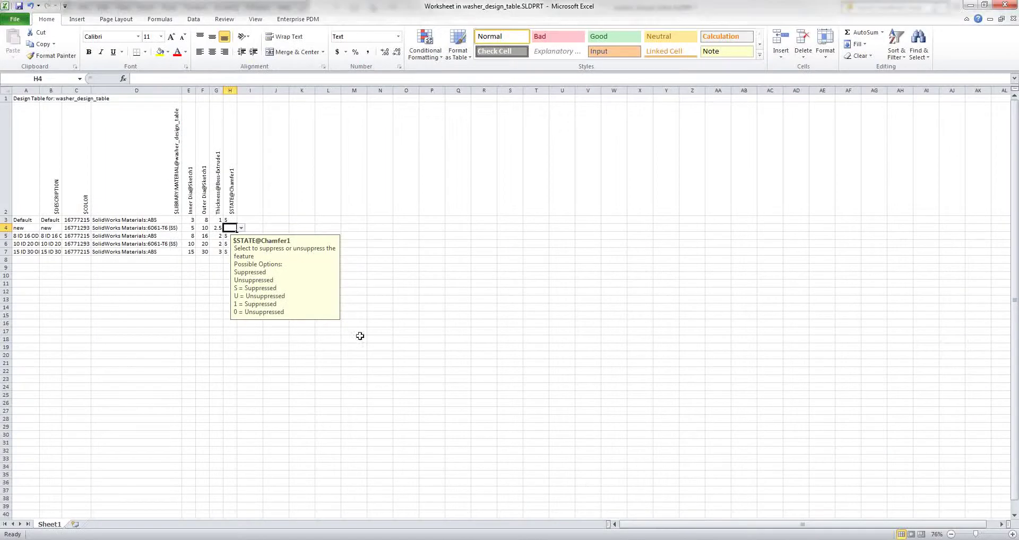
pyautogui.write('U')
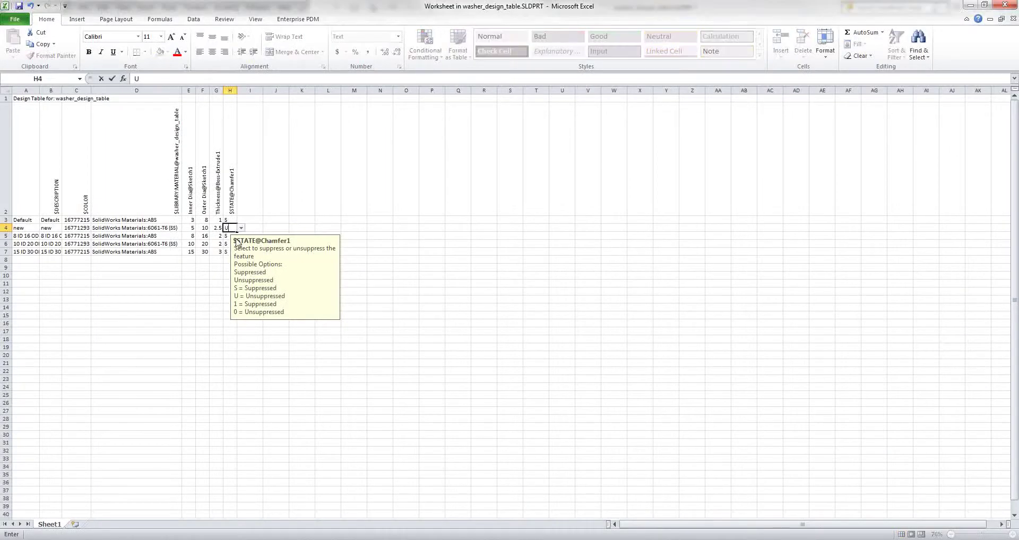
pyautogui.click(267, 221)
pyautogui.click(236, 237)
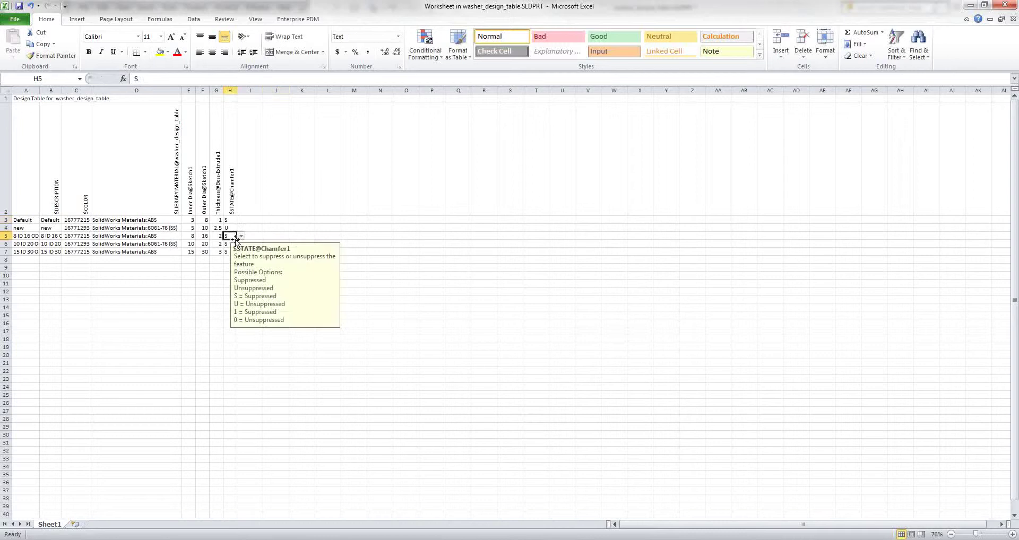
# Mark Chamfer1 as unsuppressed with U for 10 ID 20 OD and 15 ID 30 OD, and close the design table to update the part.
pyautogui.click(226, 244)
pyautogui.write('zu')
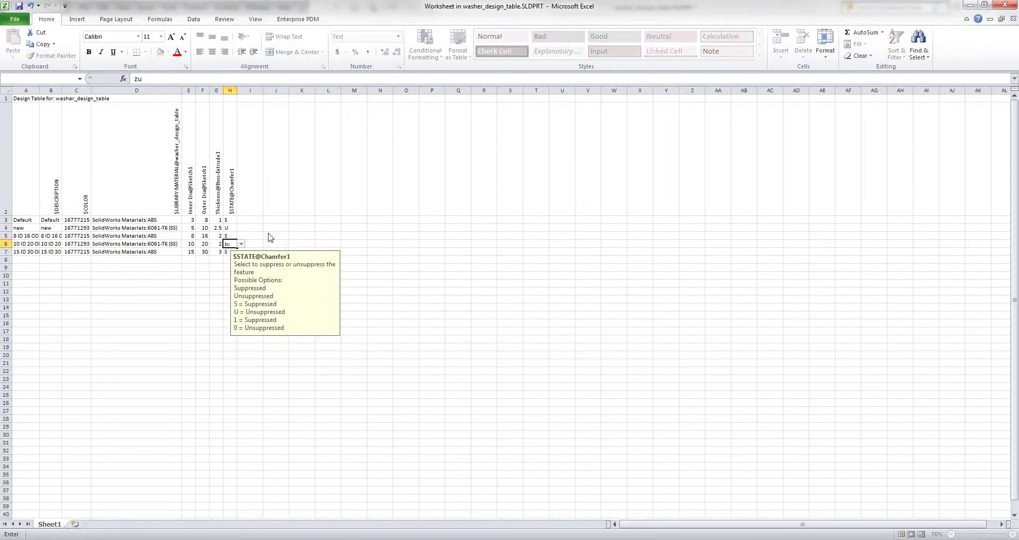
pyautogui.press('Return')
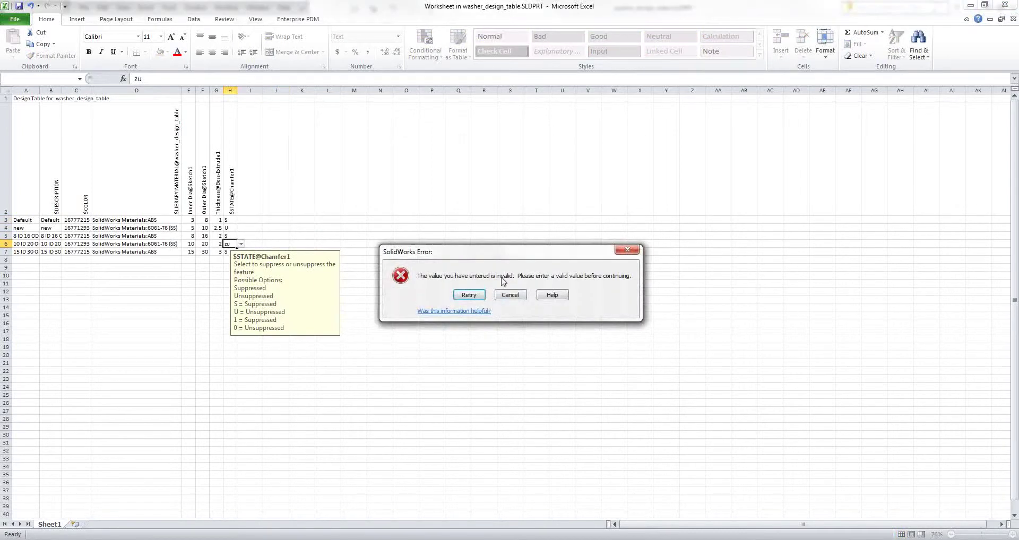
pyautogui.click(510, 294)
pyautogui.write('U')
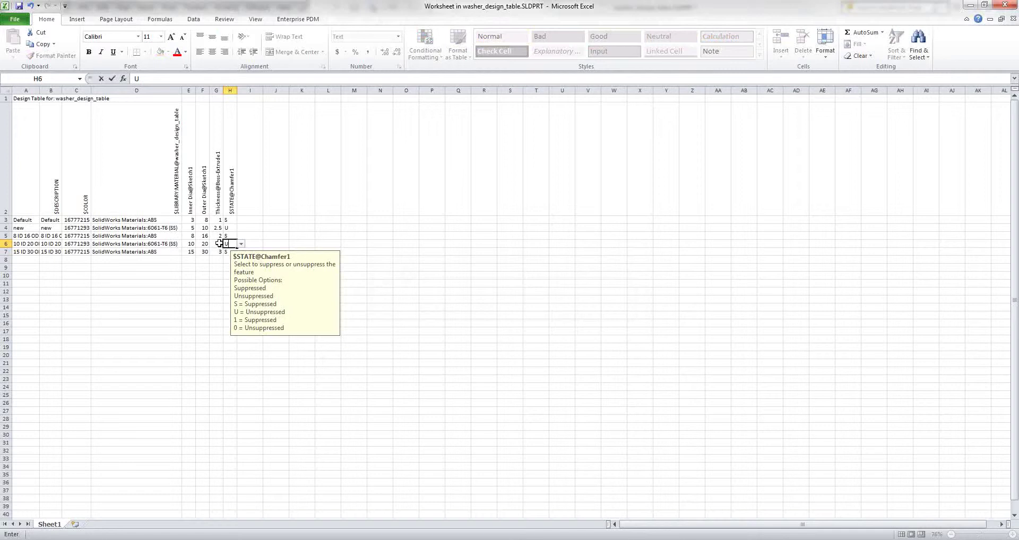
pyautogui.click(266, 228)
pyautogui.click(229, 251)
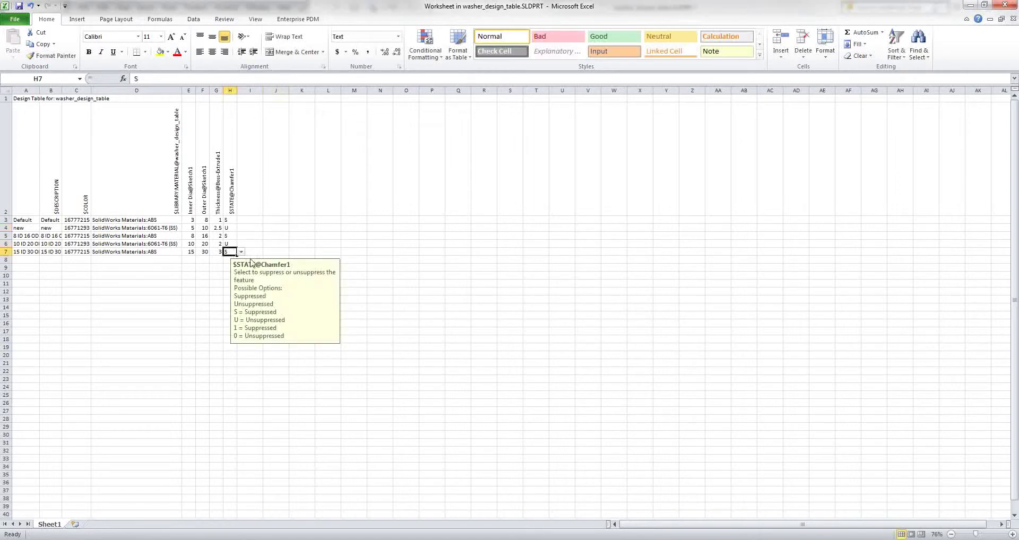
pyautogui.write('U')
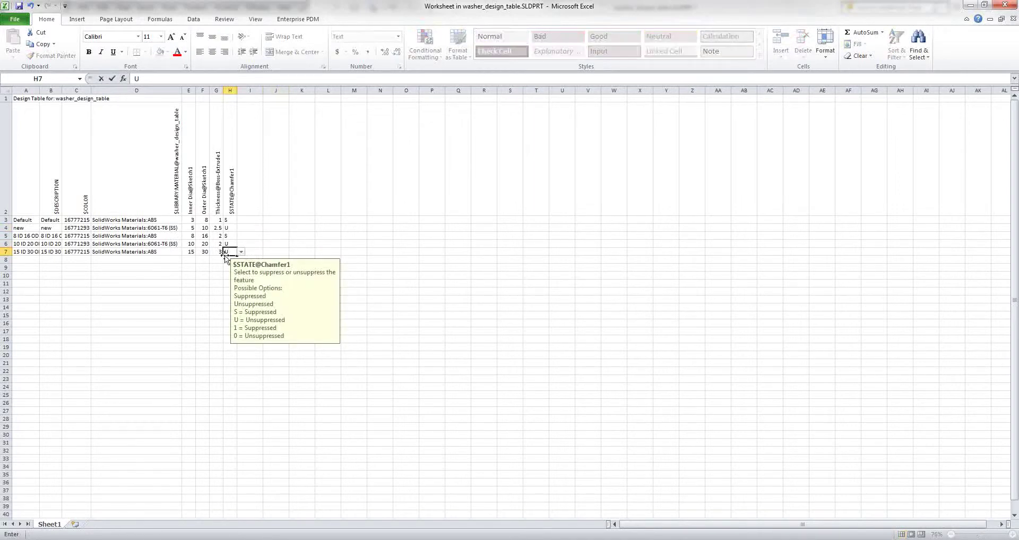
pyautogui.click(251, 236)
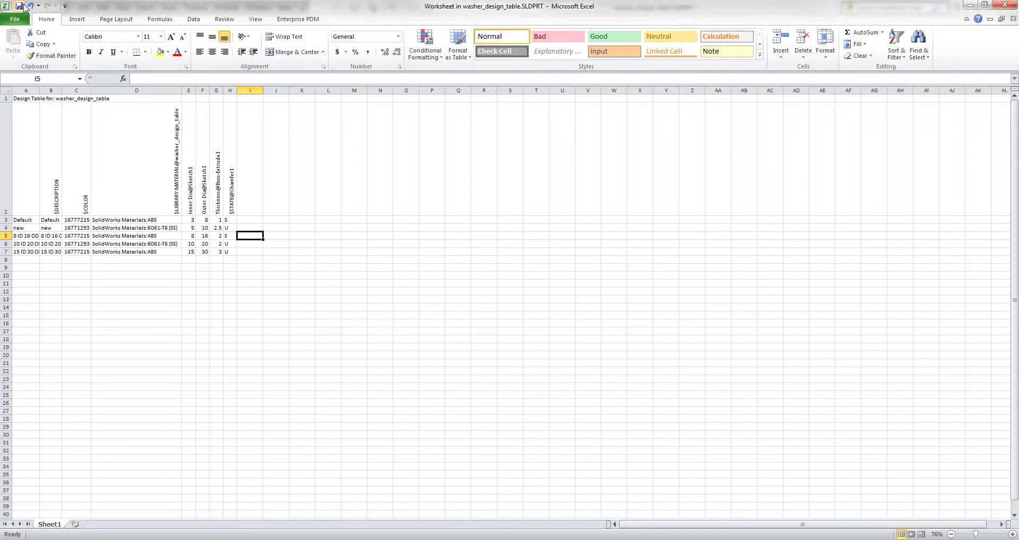
pyautogui.click(1006, 10)
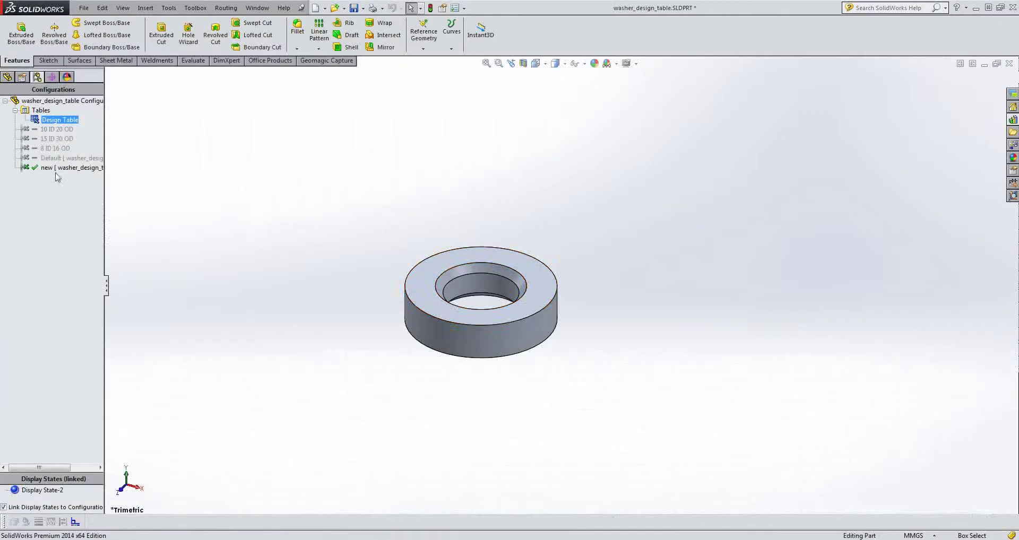
# Activate the washer configurations one after another to check their chamfer states, ending with 10 ID 20 OD.
pyautogui.doubleClick(60, 157)
pyautogui.doubleClick(56, 148)
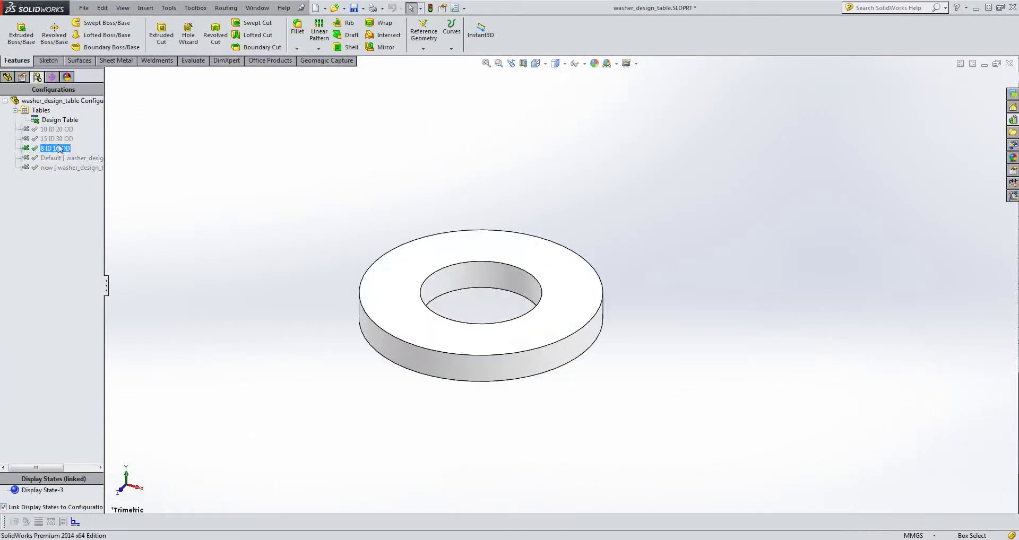
pyautogui.doubleClick(58, 139)
pyautogui.doubleClick(57, 129)
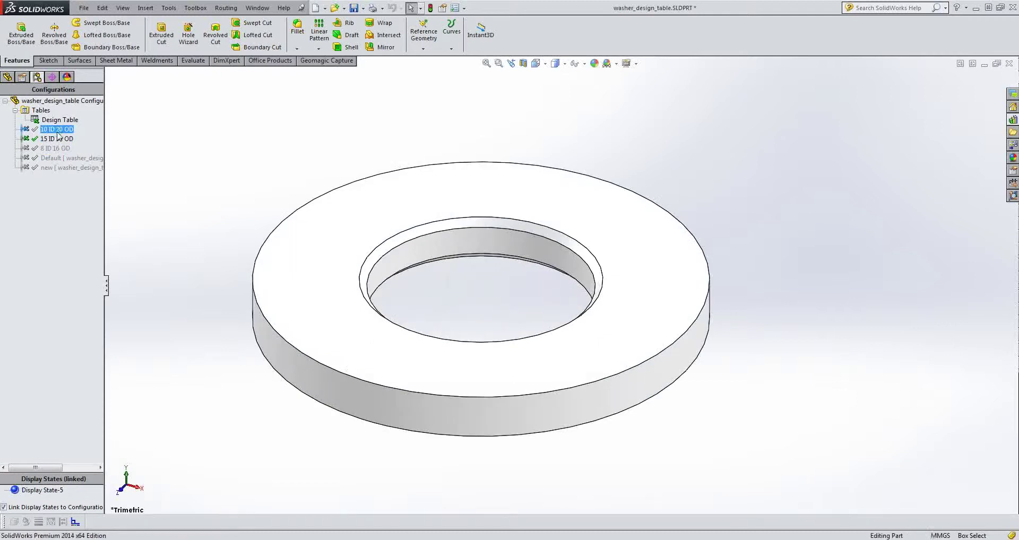
pyautogui.doubleClick(59, 149)
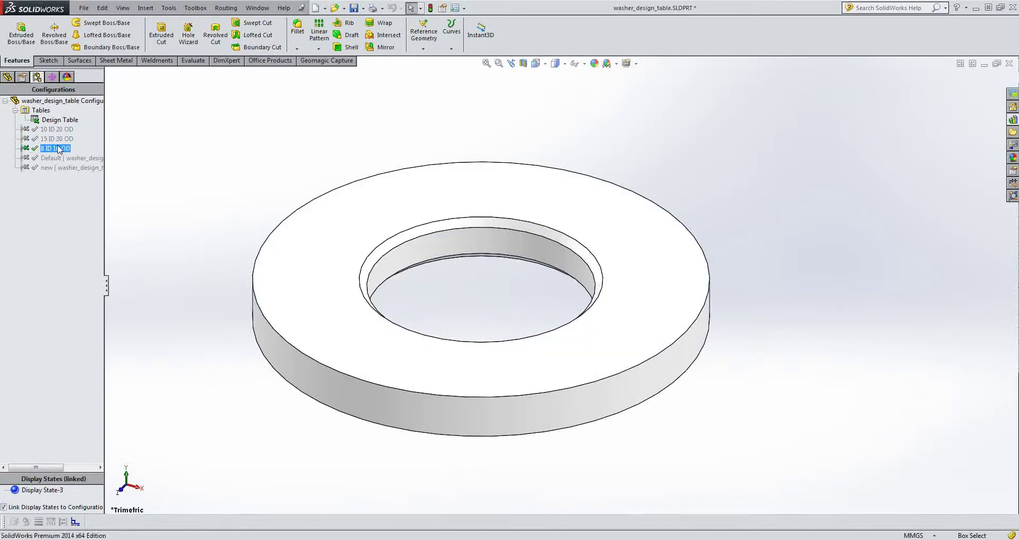
pyautogui.doubleClick(56, 158)
pyautogui.doubleClick(56, 168)
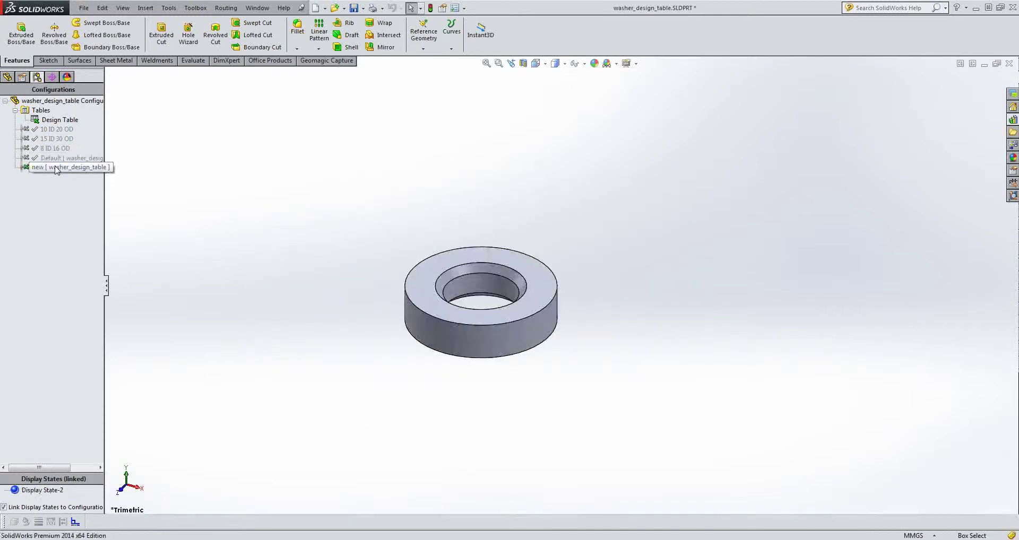
pyautogui.doubleClick(56, 130)
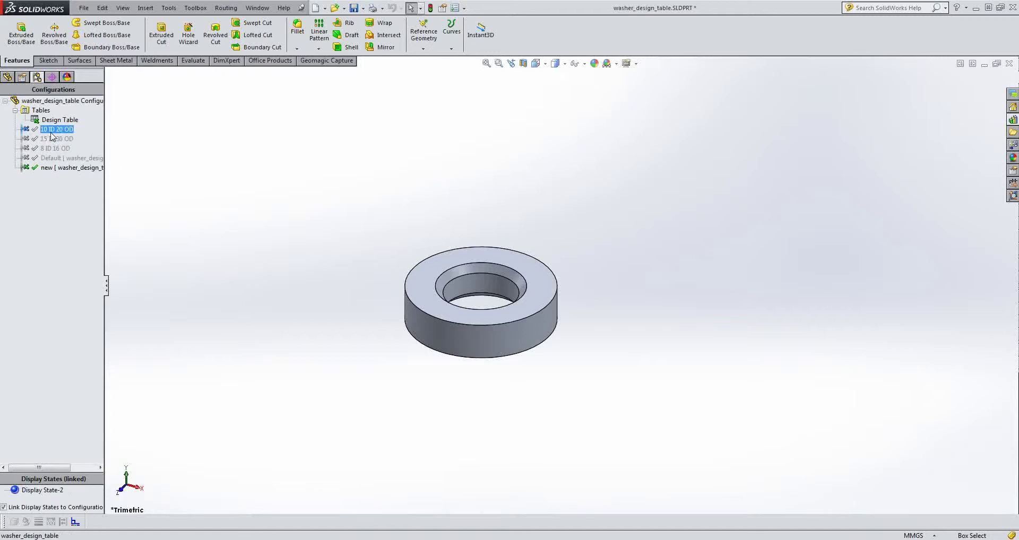
# Reopen the design table in a separate window and review the available Chamfer1 state options for the Default row.
pyautogui.click(59, 120)
pyautogui.rightClick(57, 120)
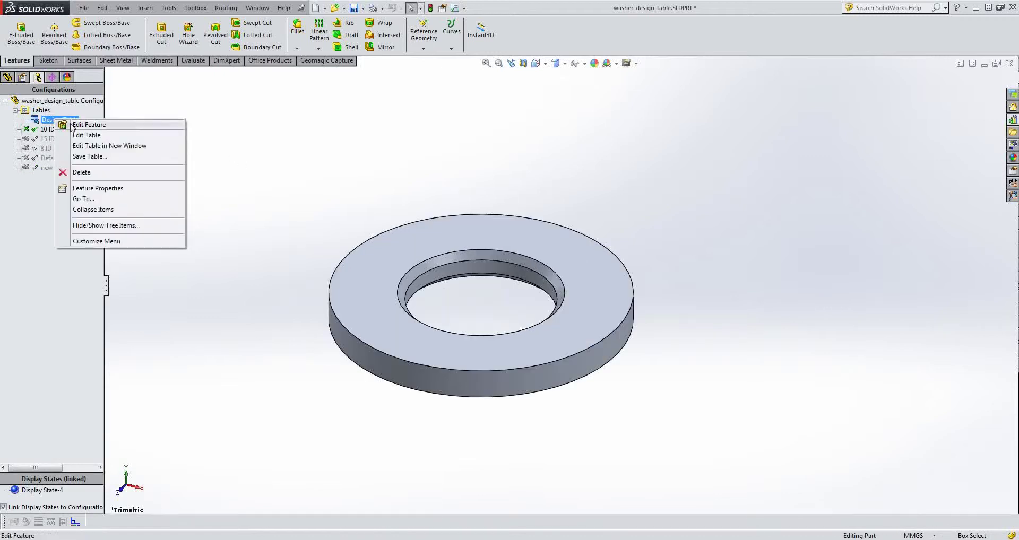
pyautogui.click(92, 147)
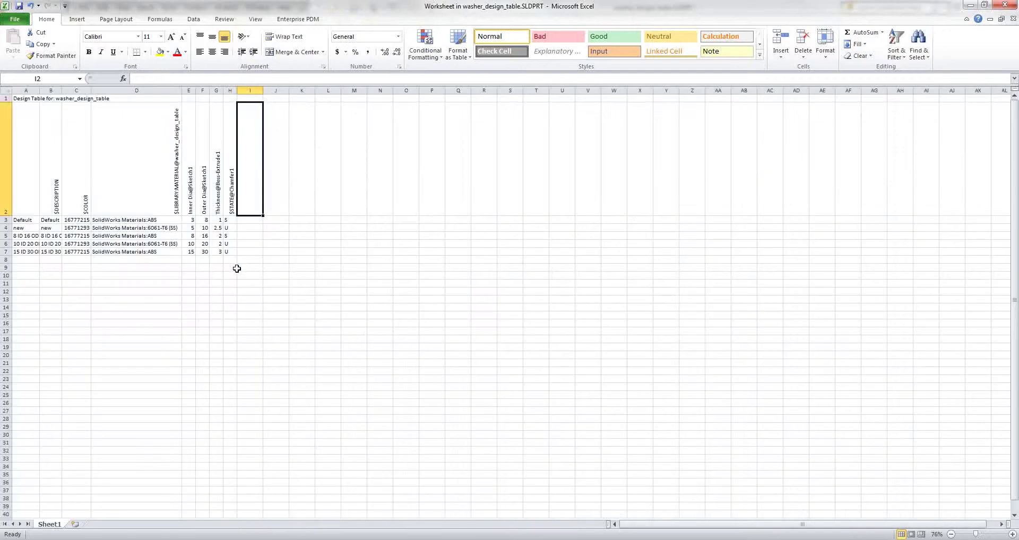
pyautogui.click(228, 221)
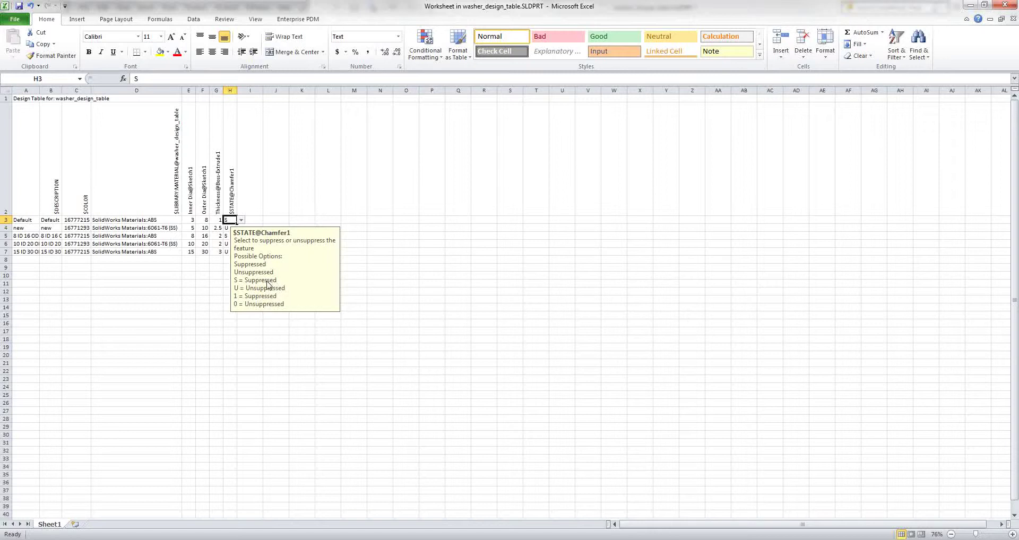
pyautogui.click(242, 220)
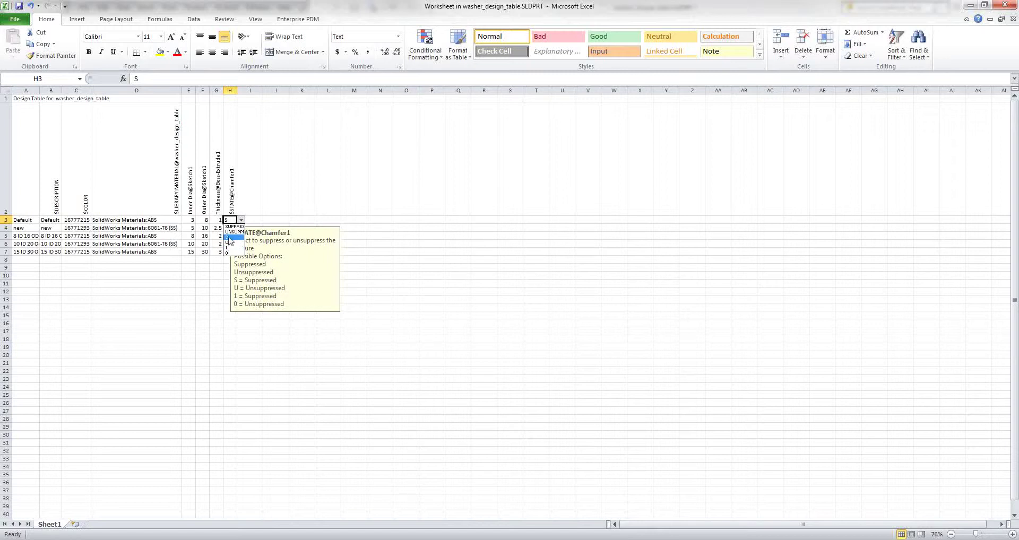
pyautogui.click(255, 220)
# Examine the Default row's thickness and diameter cells, comparing them with its chamfer state options.
pyautogui.click(219, 219)
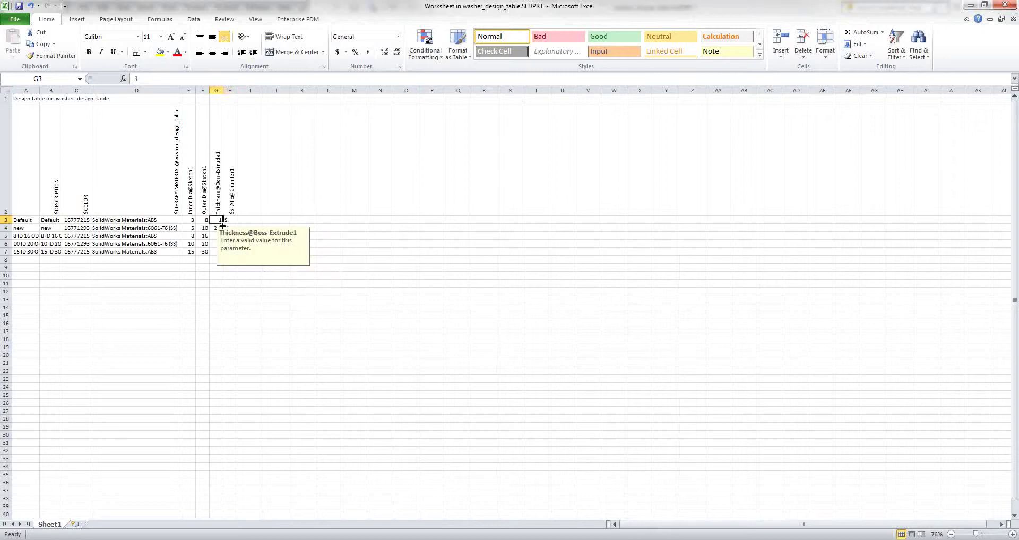
pyautogui.click(190, 221)
pyautogui.click(224, 220)
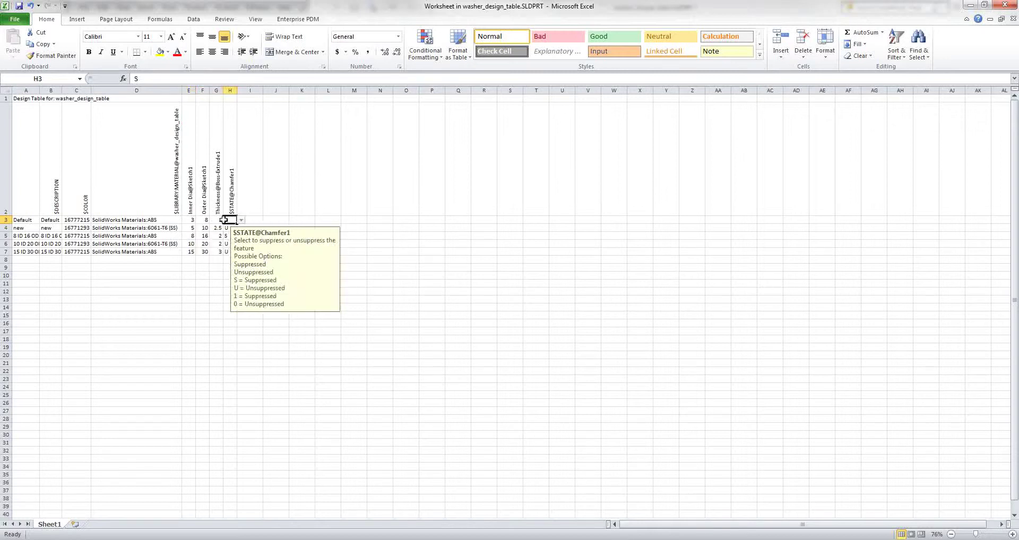
pyautogui.click(241, 220)
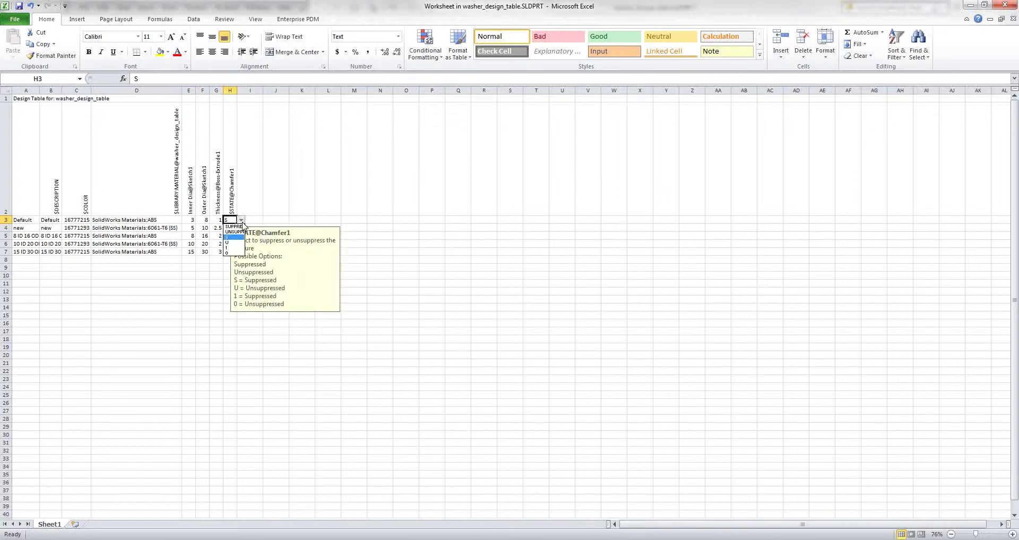
pyautogui.click(241, 220)
pyautogui.click(241, 220)
pyautogui.click(218, 220)
pyautogui.click(218, 219)
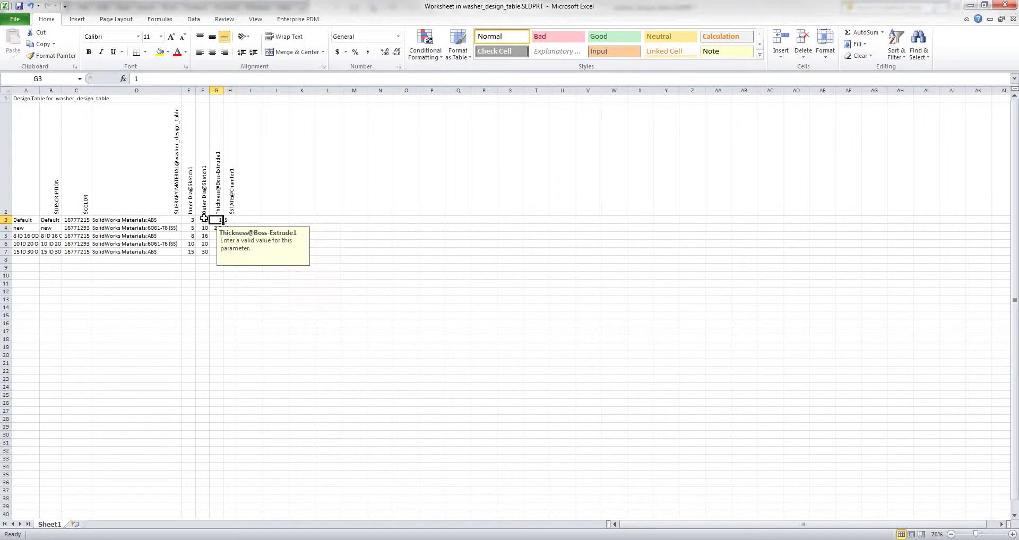
pyautogui.click(203, 220)
pyautogui.click(350, 236)
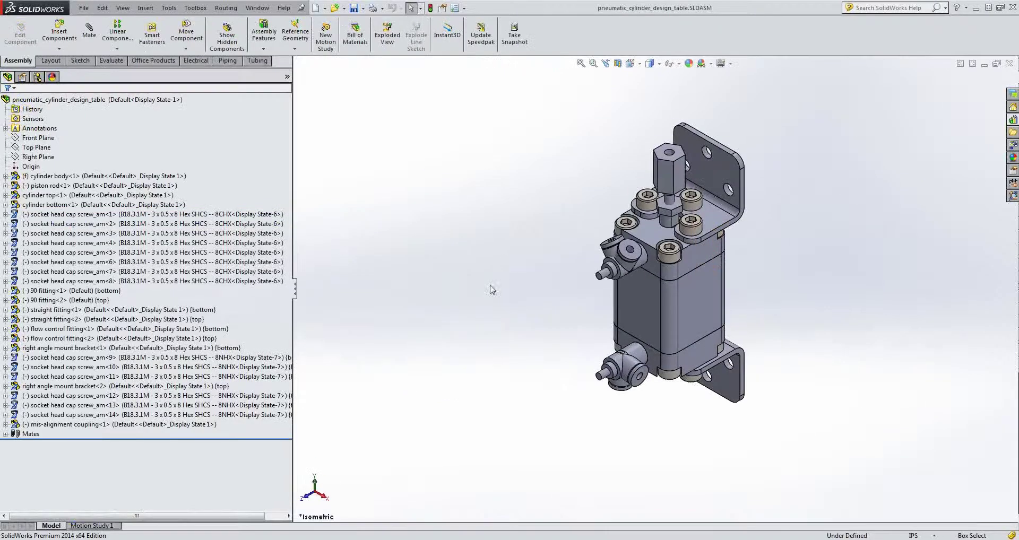
# In the pneumatic cylinder assembly, suppress all components from 90 fitting<1> through mis-alignment coupling<1>.
pyautogui.moveTo(580, 307); pyautogui.dragTo(666, 302, button='middle')
pyautogui.scroll(-5, 707, 344)
pyautogui.click(60, 281)
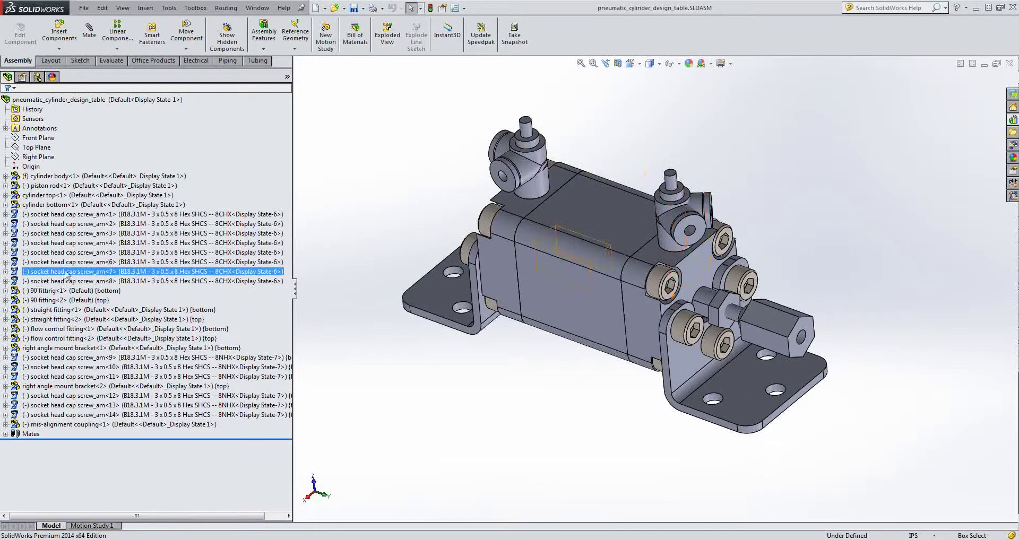
pyautogui.click(59, 291)
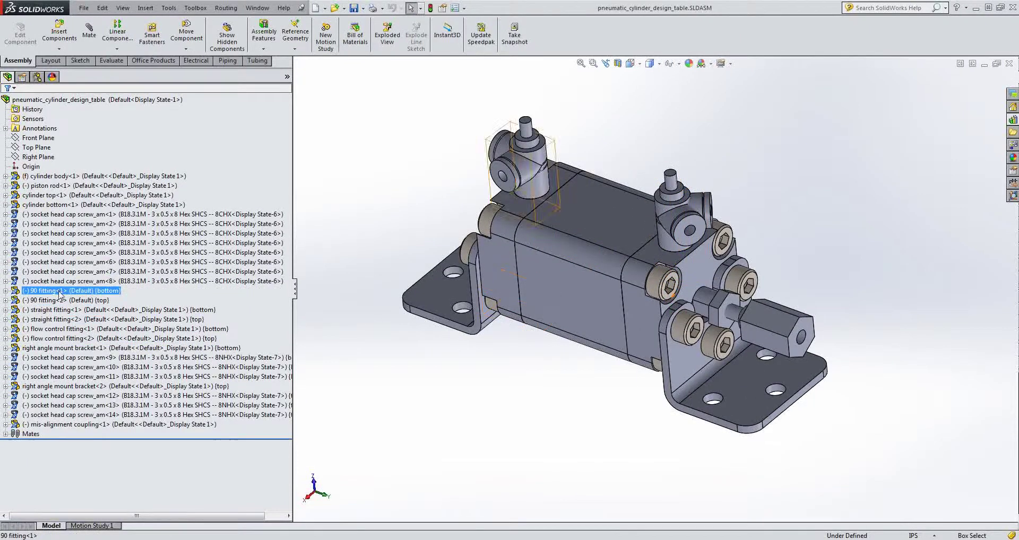
pyautogui.keyDown('shift'); pyautogui.click(53, 424); pyautogui.keyUp('shift')
pyautogui.rightClick(69, 345)
pyautogui.click(105, 310)
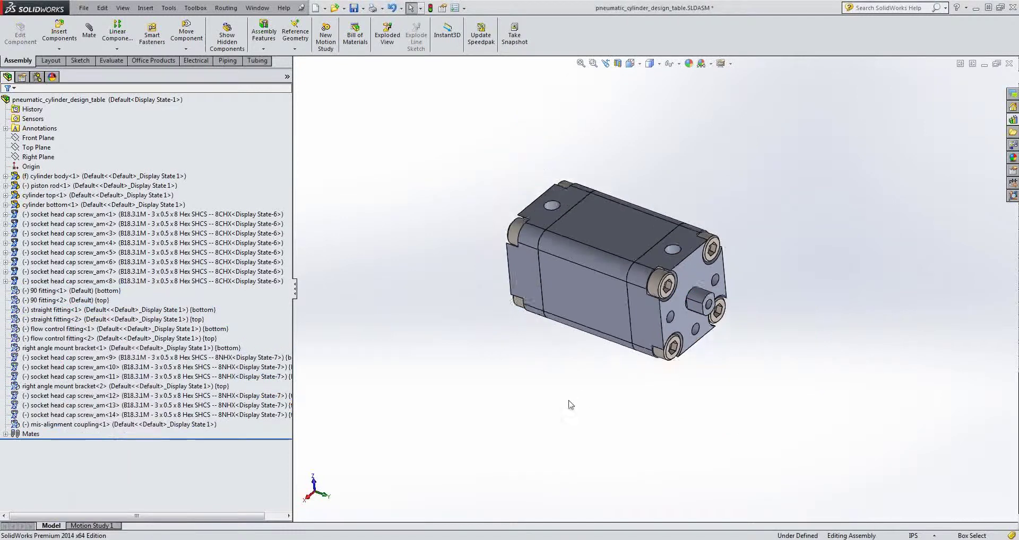
# Unsuppress the bottom and top 90 fittings to inspect them on the cylinder.
pyautogui.click(45, 290)
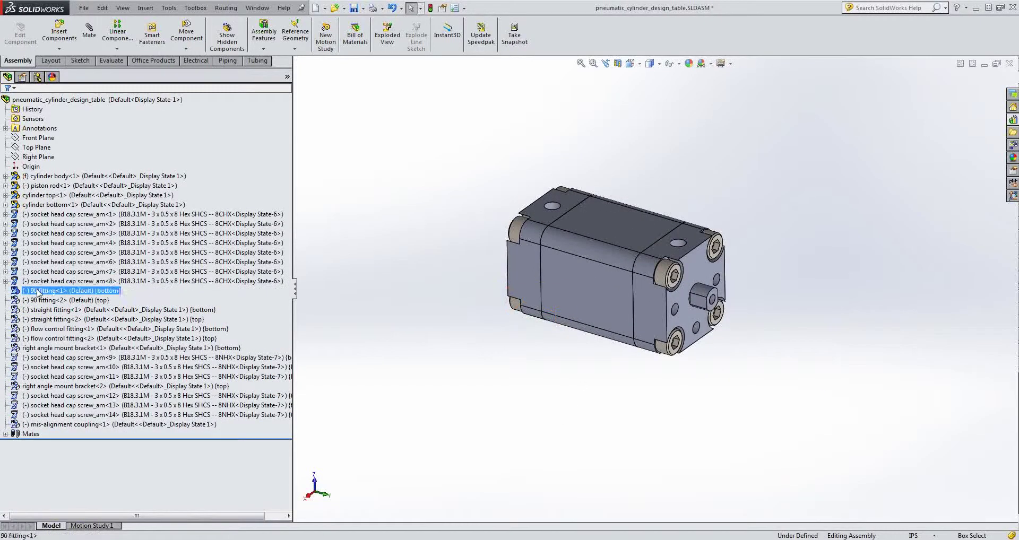
pyautogui.rightClick(44, 291)
pyautogui.click(57, 260)
pyautogui.click(55, 301)
pyautogui.rightClick(57, 303)
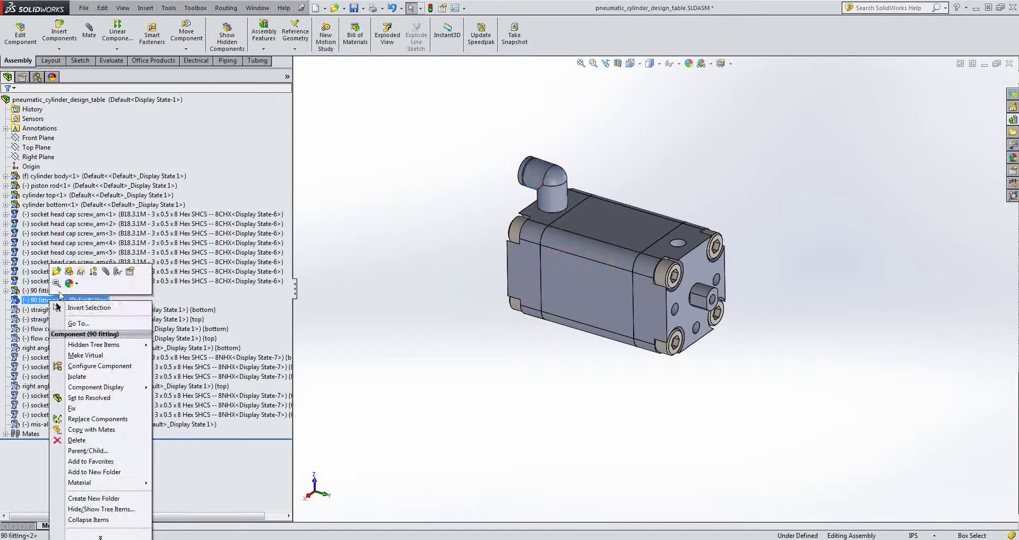
pyautogui.click(69, 272)
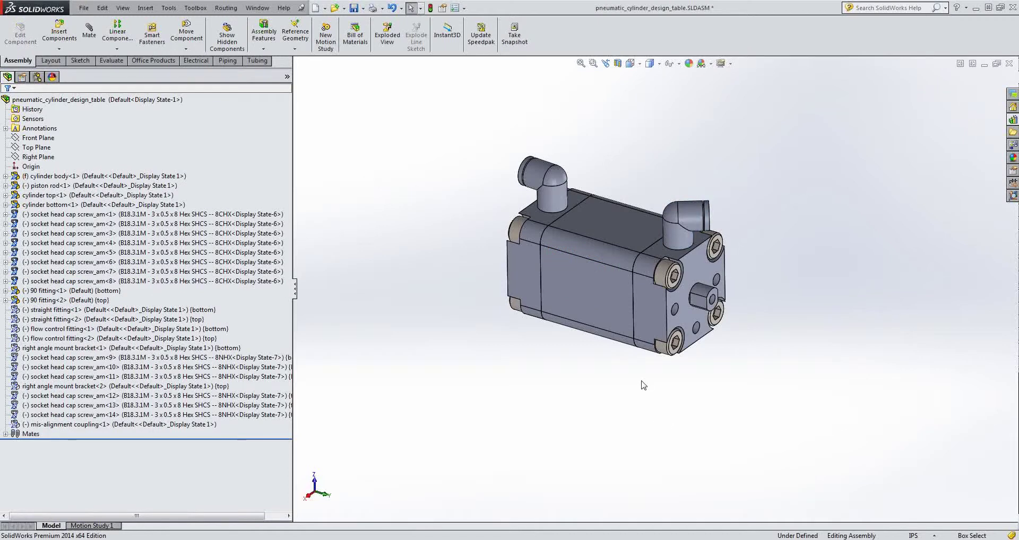
pyautogui.scroll(-1, 722, 308)
pyautogui.click(92, 310)
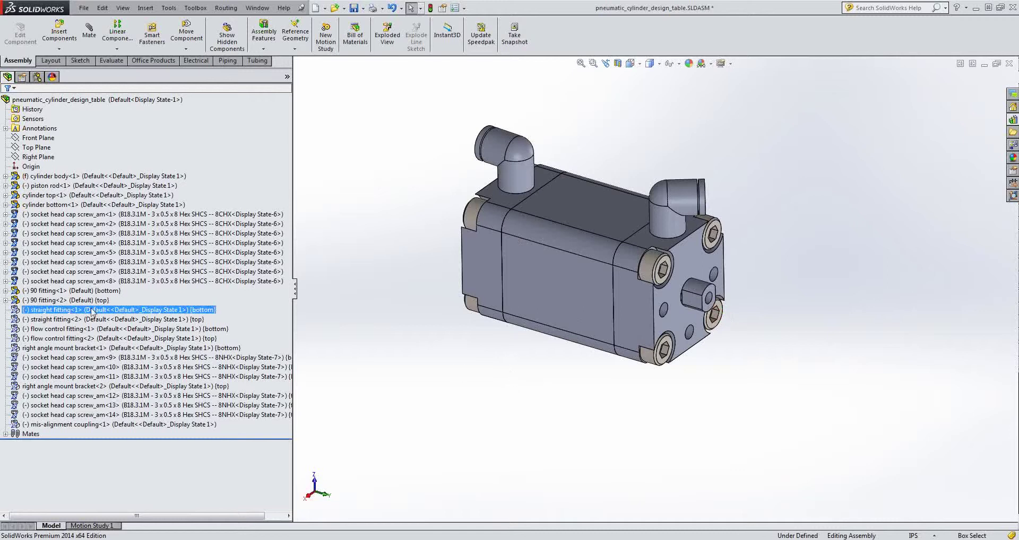
# Suppress both 90 fittings together.
pyautogui.click(43, 290)
pyautogui.keyDown('ctrl'); pyautogui.click(42, 300); pyautogui.keyUp('ctrl')
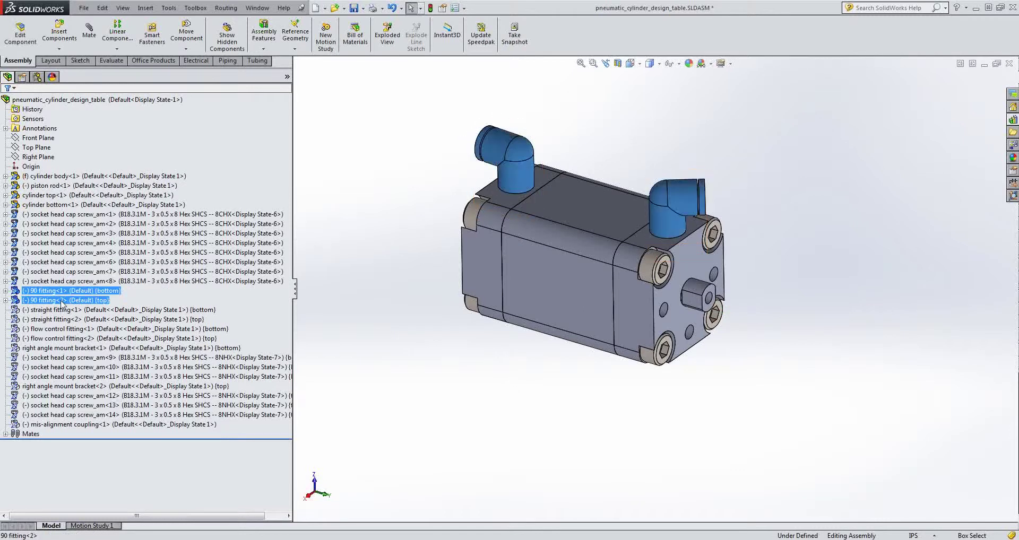
pyautogui.rightClick(67, 302)
pyautogui.click(92, 271)
# Unsuppress both straight fittings to view them on the cylinder, and suppress them again.
pyautogui.click(48, 310)
pyautogui.keyDown('ctrl'); pyautogui.click(48, 320); pyautogui.keyUp('ctrl')
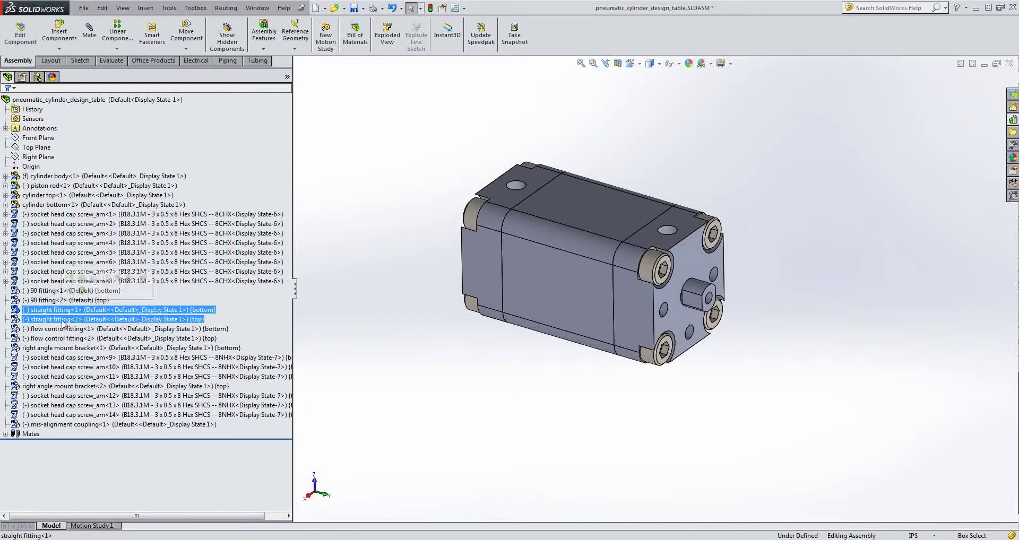
pyautogui.rightClick(70, 320)
pyautogui.click(94, 291)
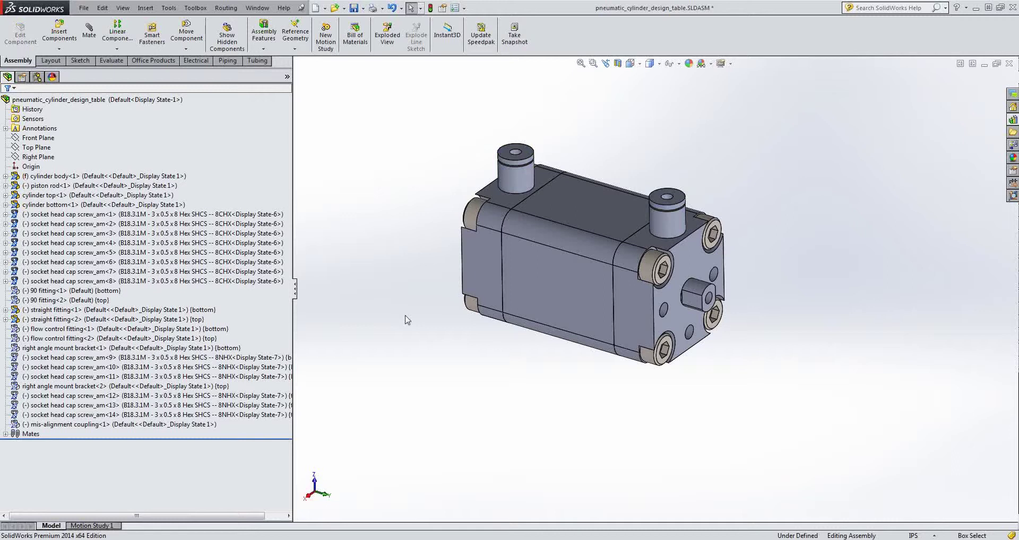
pyautogui.rightClick(93, 321)
pyautogui.click(117, 291)
# Unsuppress both flow control fittings to view them on the cylinder, and suppress them again.
pyautogui.click(48, 329)
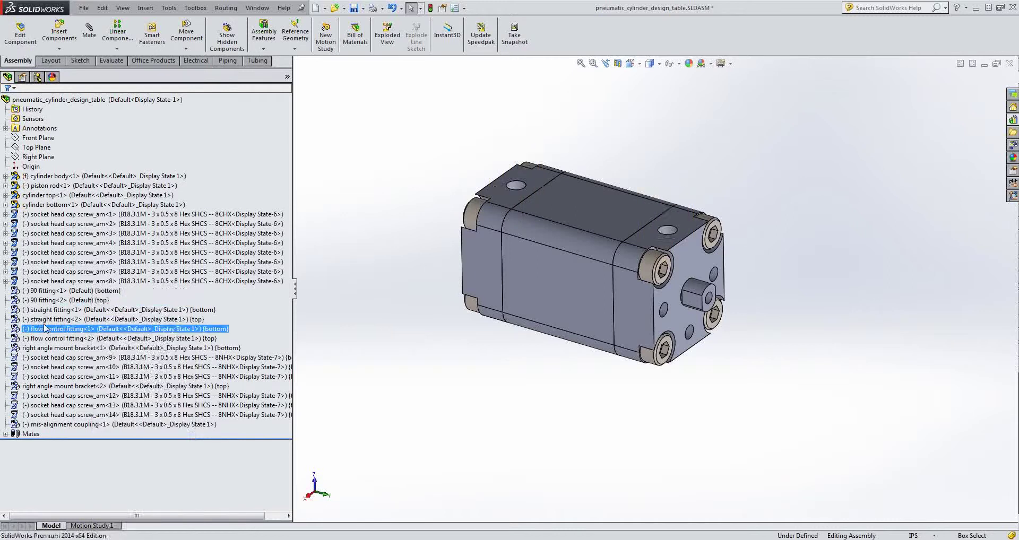
pyautogui.keyDown('ctrl'); pyautogui.click(46, 340); pyautogui.keyUp('ctrl')
pyautogui.rightClick(47, 339)
pyautogui.click(72, 310)
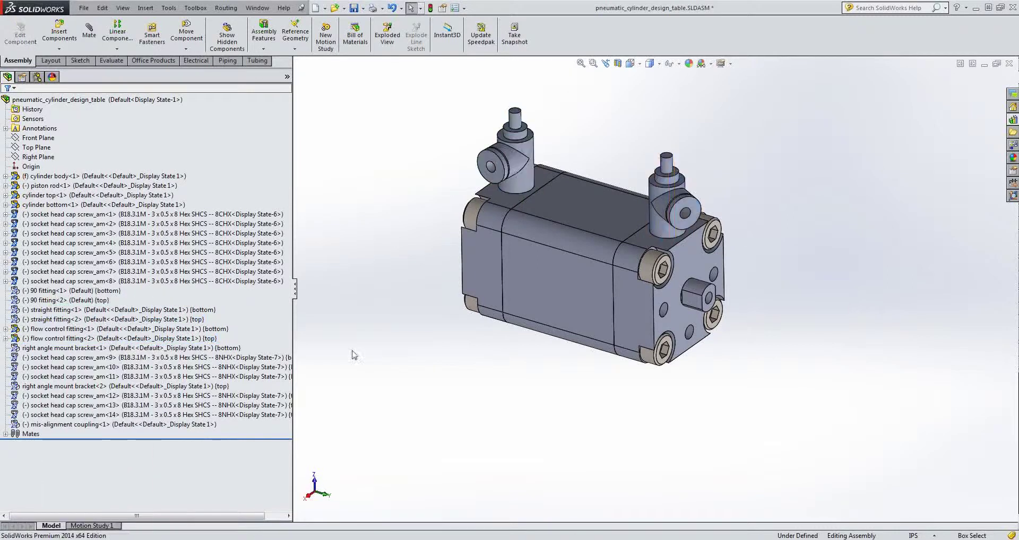
pyautogui.click(27, 338)
pyautogui.keyDown('ctrl'); pyautogui.click(47, 329); pyautogui.keyUp('ctrl')
pyautogui.rightClick(48, 329)
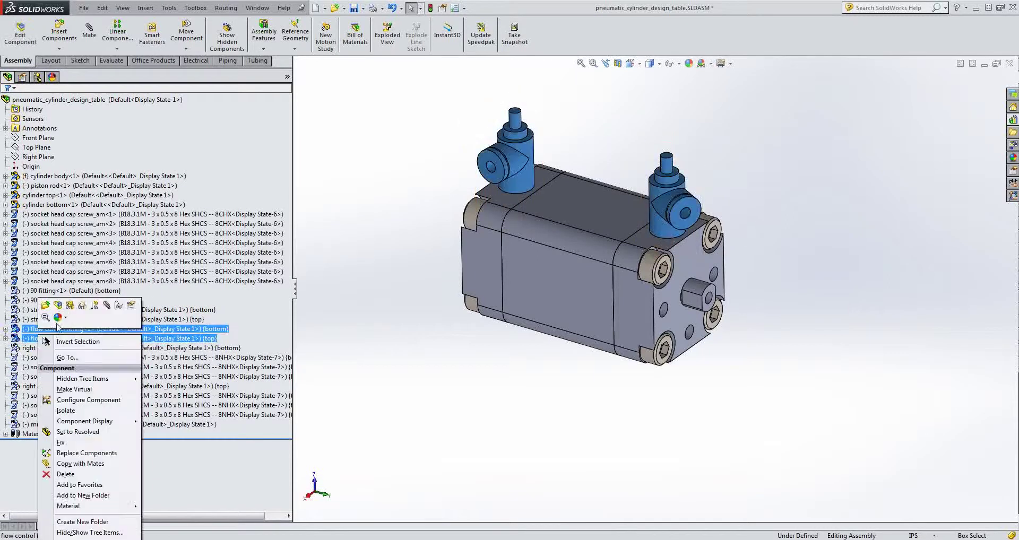
pyautogui.click(73, 300)
# Show the bottom right angle mount bracket and its three cap screws to view them on the cylinder, and hide them again.
pyautogui.click(58, 349)
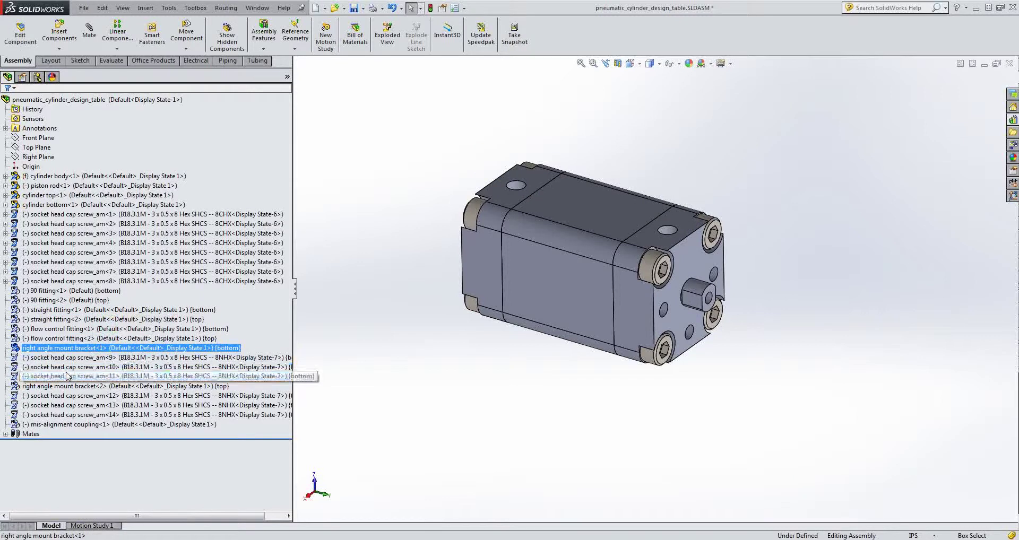
pyautogui.keyDown('shift'); pyautogui.click(77, 374); pyautogui.keyUp('shift')
pyautogui.rightClick(77, 375)
pyautogui.click(73, 301)
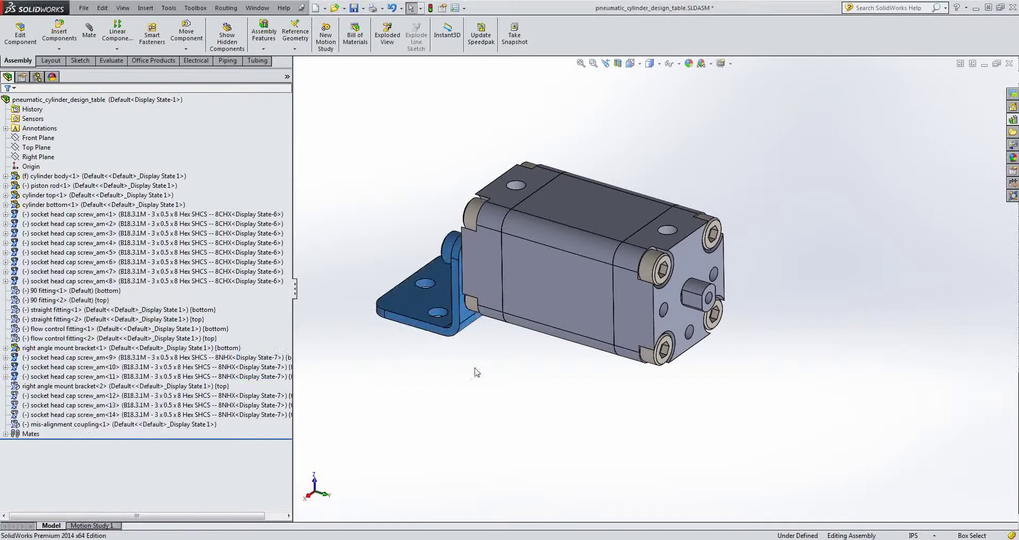
pyautogui.click(474, 373)
pyautogui.moveTo(474, 373)
pyautogui.mouseDown(button='middle')
pyautogui.moveTo(435, 366)
pyautogui.moveTo(480, 371)
pyautogui.mouseUp(button='middle')
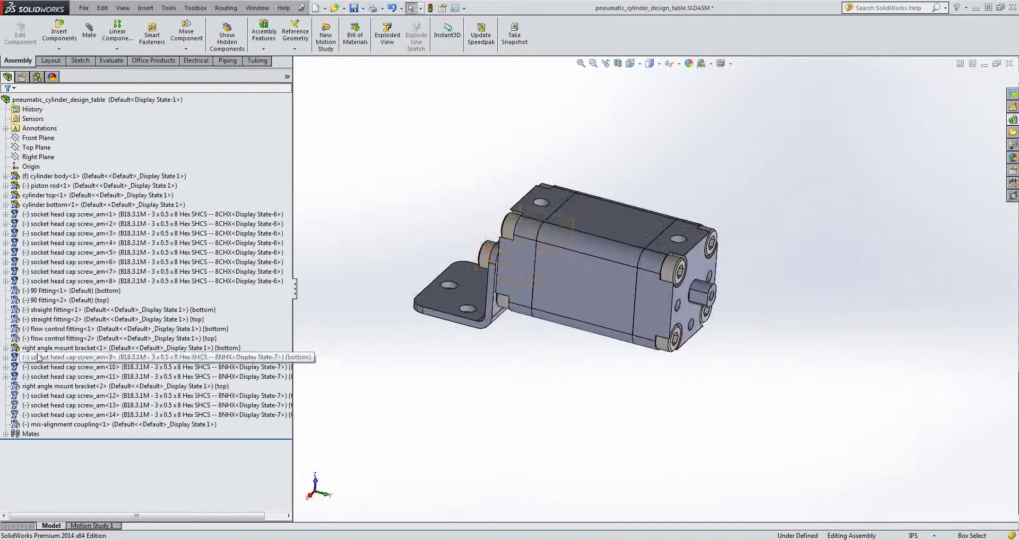
pyautogui.click(53, 348)
pyautogui.keyDown('shift'); pyautogui.click(44, 376); pyautogui.keyUp('shift')
pyautogui.rightClick(45, 354)
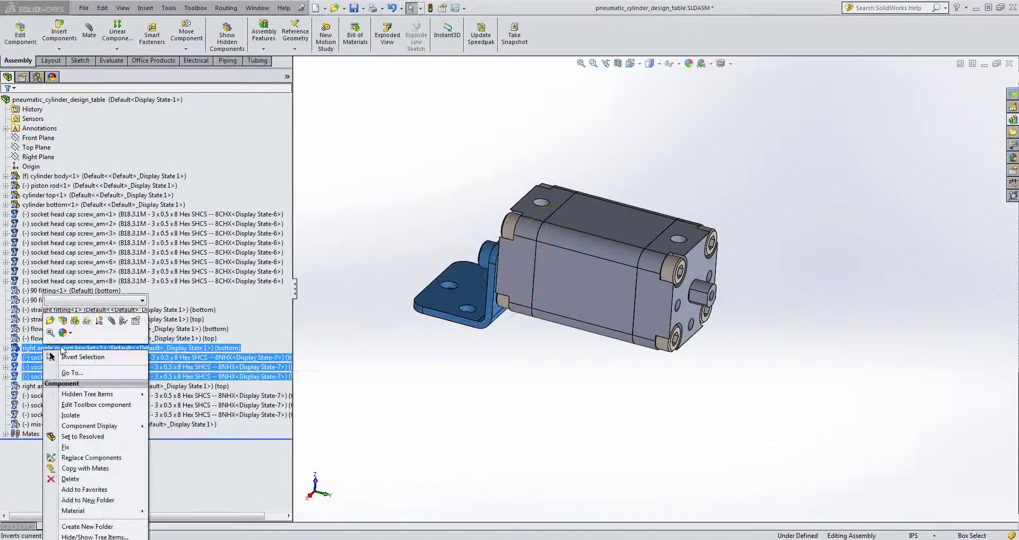
pyautogui.click(74, 322)
# Show the top right angle mount bracket and its three cap screws to view them, and hide them again.
pyautogui.click(37, 387)
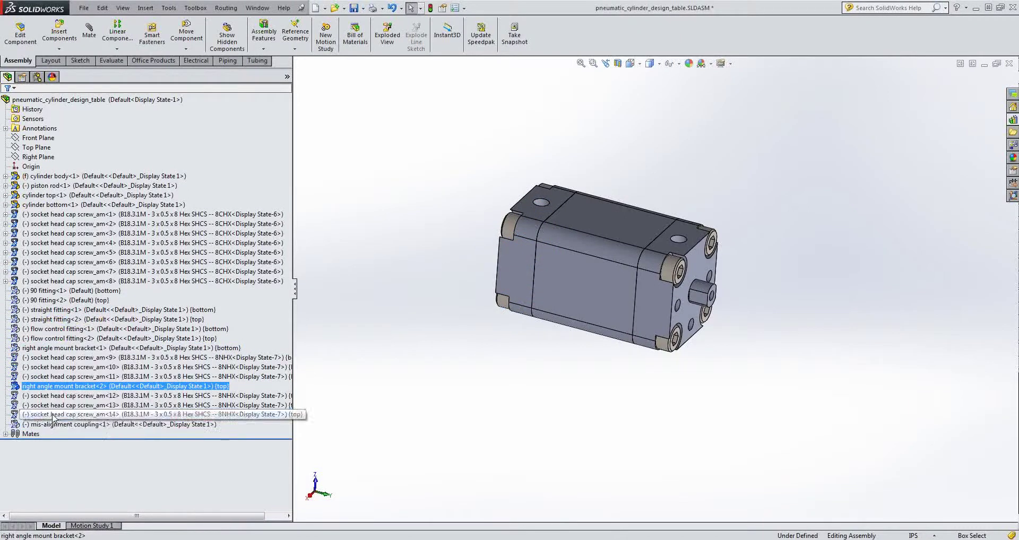
pyautogui.keyDown('shift'); pyautogui.click(43, 415); pyautogui.keyUp('shift')
pyautogui.rightClick(55, 414)
pyautogui.click(72, 321)
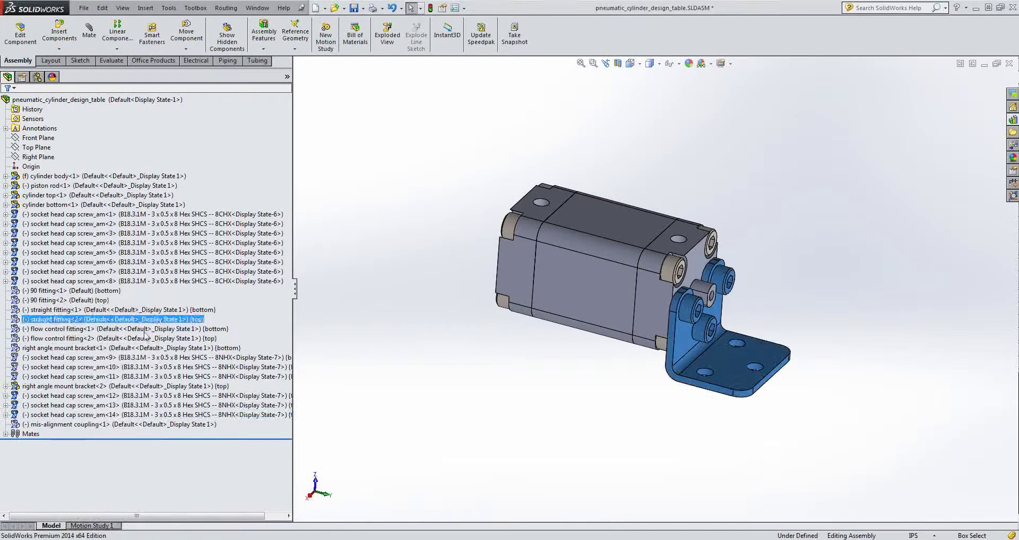
pyautogui.click(33, 387)
pyautogui.keyDown('shift'); pyautogui.click(42, 414); pyautogui.keyUp('shift')
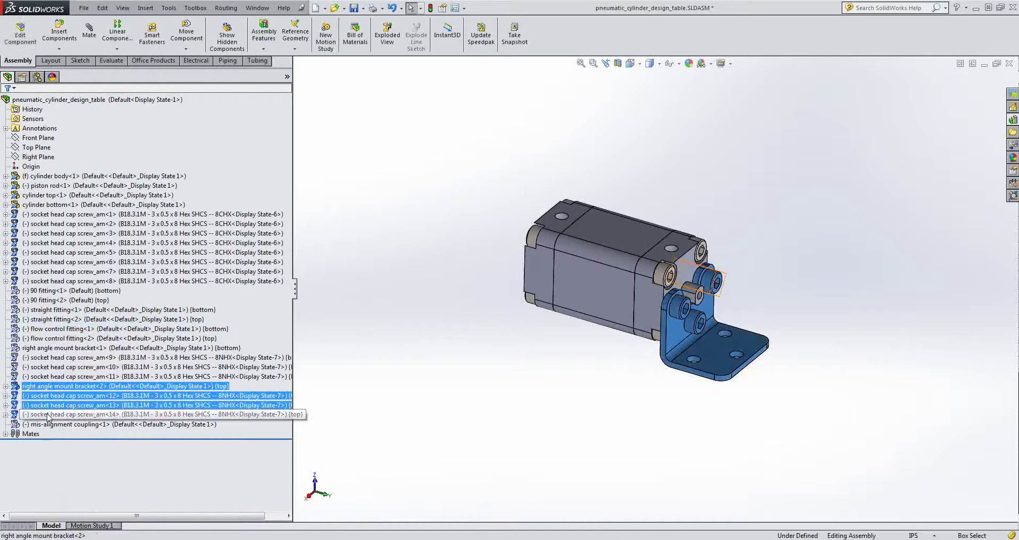
pyautogui.rightClick(46, 415)
pyautogui.click(79, 320)
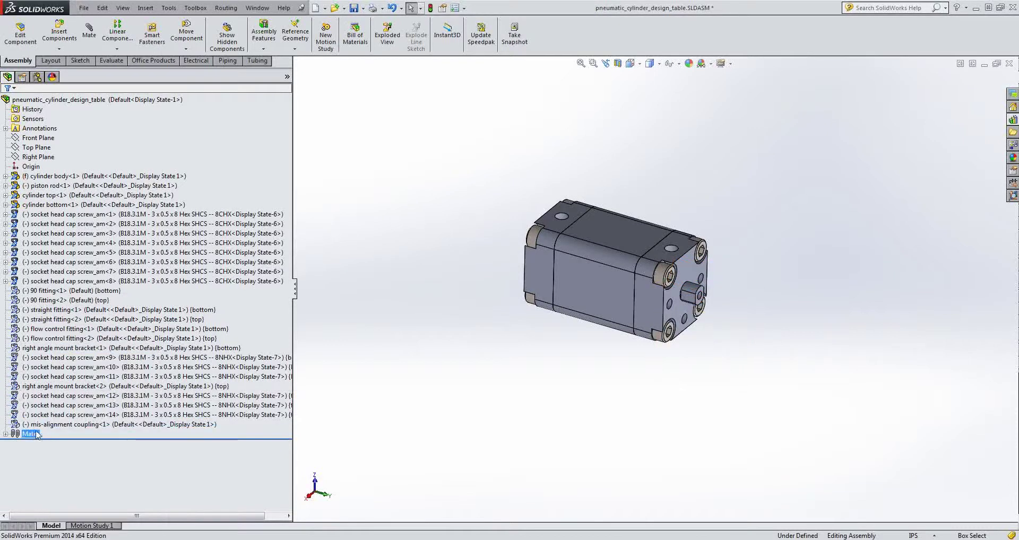
# Show the mis-alignment coupling on the piston rod.
pyautogui.rightClick(37, 424)
pyautogui.click(73, 299)
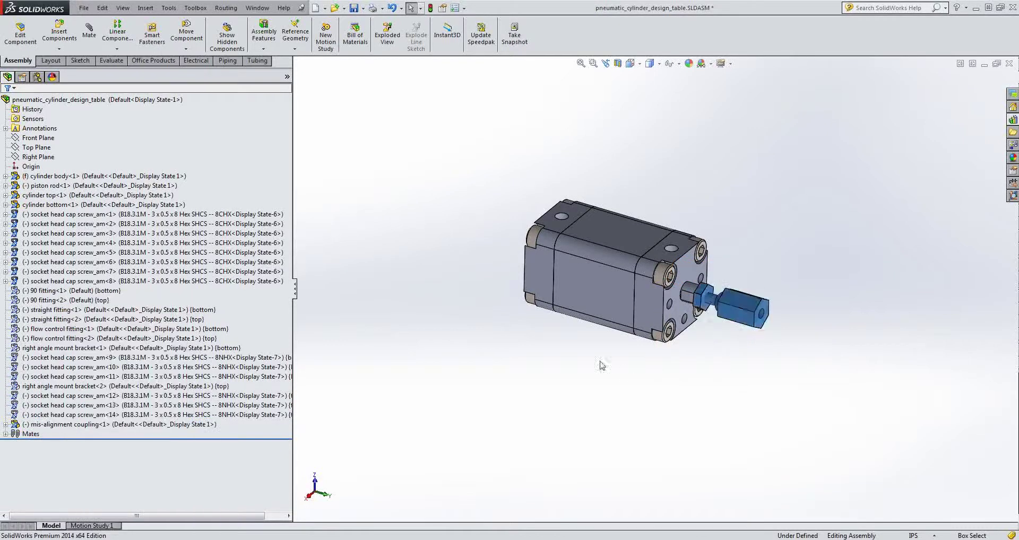
pyautogui.click(630, 371)
# Show all hidden fittings, both right angle mount brackets and the brackets' cap screws together.
pyautogui.click(54, 319)
pyautogui.click(53, 291)
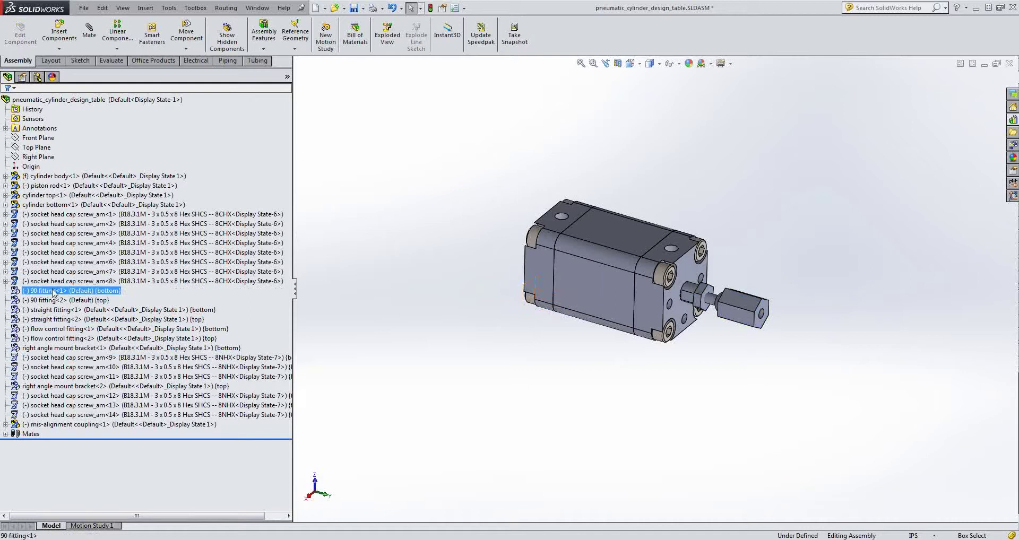
pyautogui.keyDown('shift'); pyautogui.click(50, 406); pyautogui.keyUp('shift')
pyautogui.rightClick(49, 407)
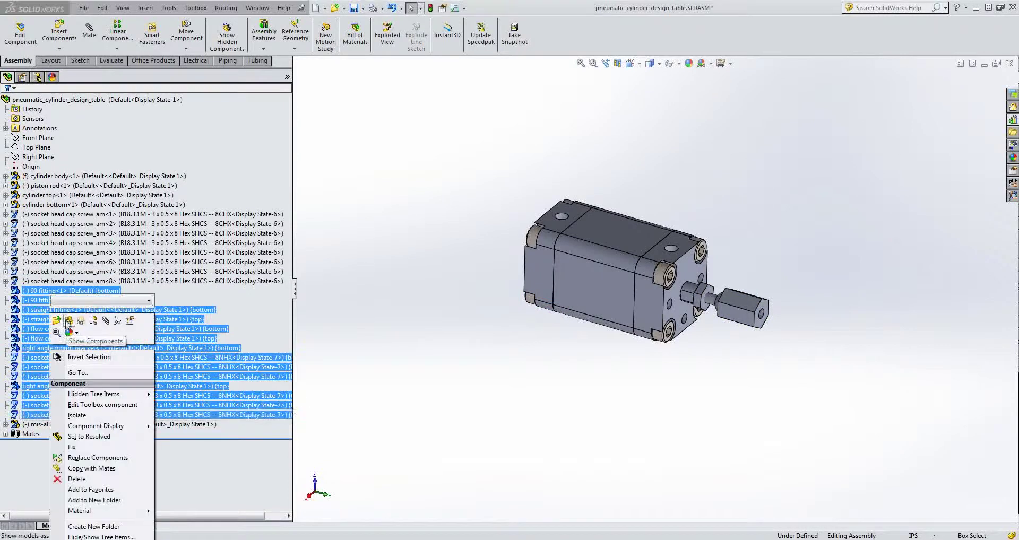
pyautogui.click(68, 320)
pyautogui.click(662, 414)
pyautogui.scroll(-3, 691, 230)
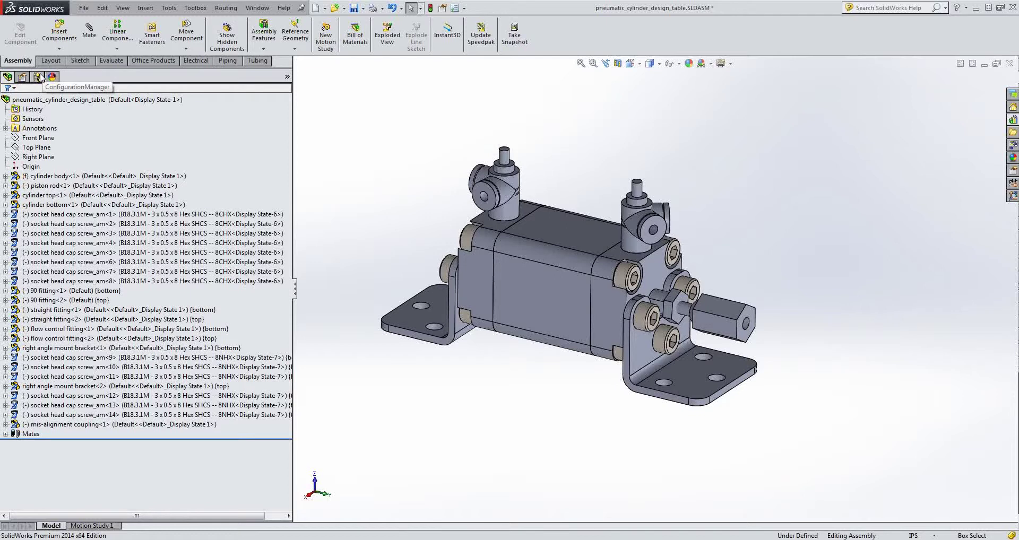
# Add a configuration named new to the assembly.
pyautogui.click(38, 77)
pyautogui.click(53, 101)
pyautogui.rightClick(54, 104)
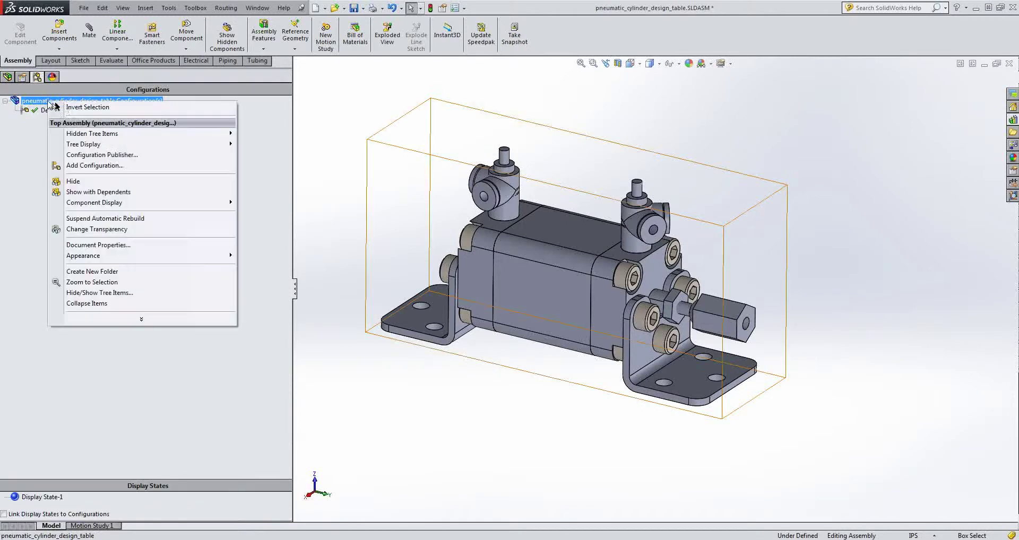
pyautogui.click(102, 166)
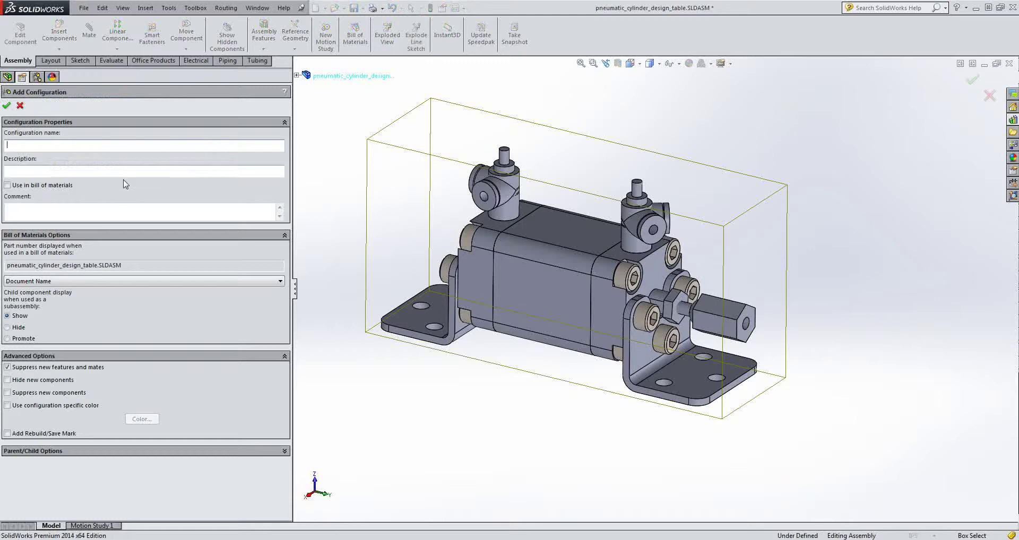
pyautogui.click(8, 105)
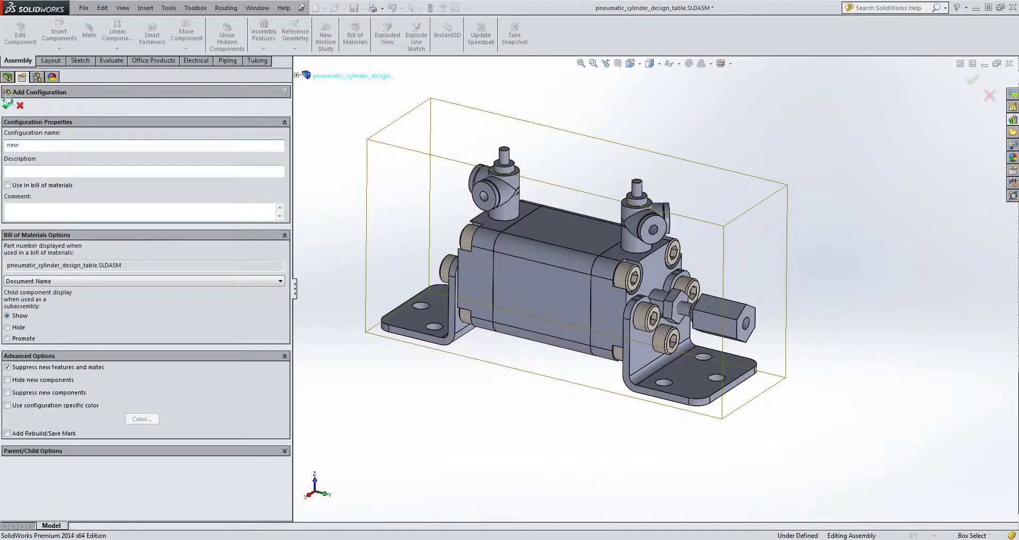
# Suppress all fittings, both mount brackets with their cap screws, and the mis-alignment coupling in the new configuration.
pyautogui.click(7, 77)
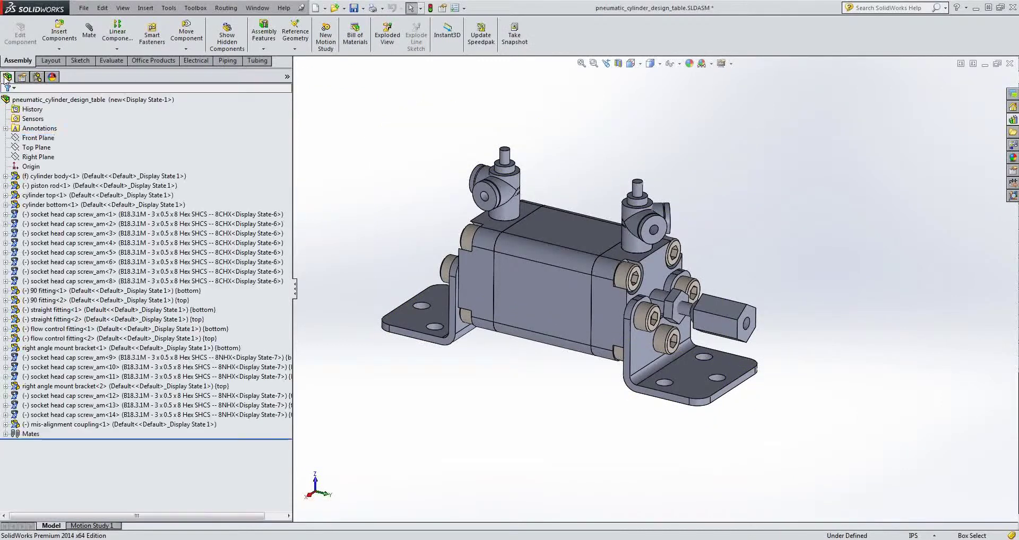
pyautogui.click(61, 291)
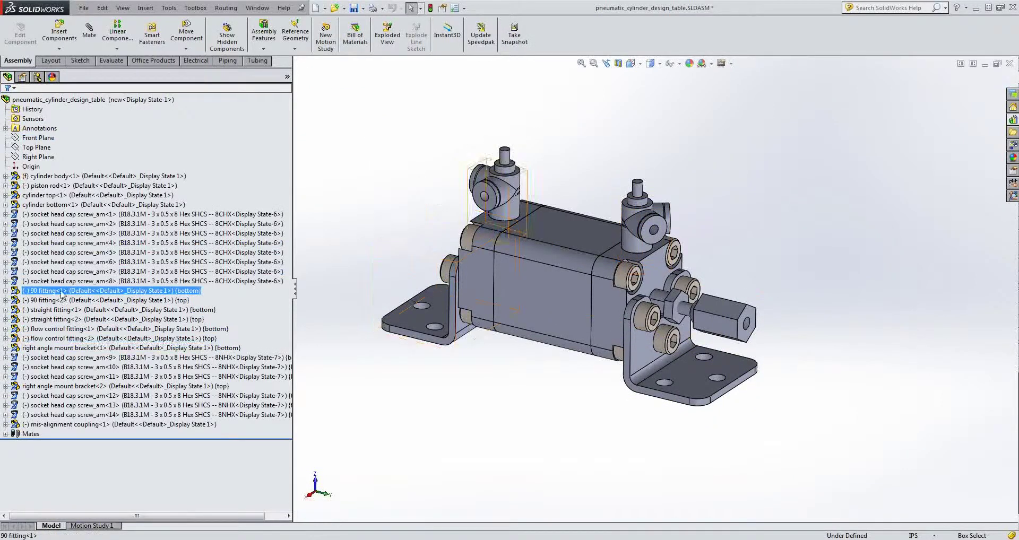
pyautogui.keyDown('shift'); pyautogui.click(50, 425); pyautogui.keyUp('shift')
pyautogui.rightClick(50, 424)
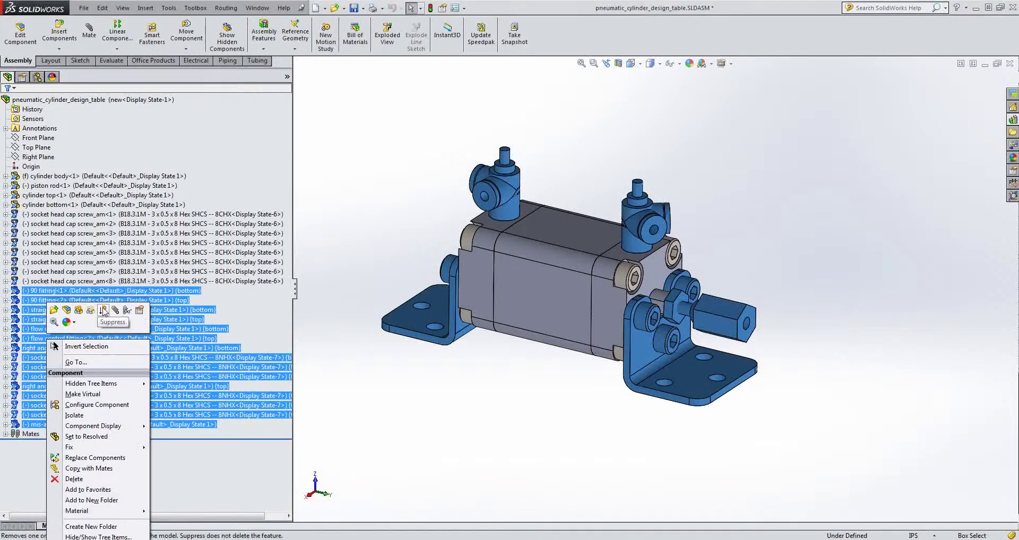
pyautogui.click(78, 310)
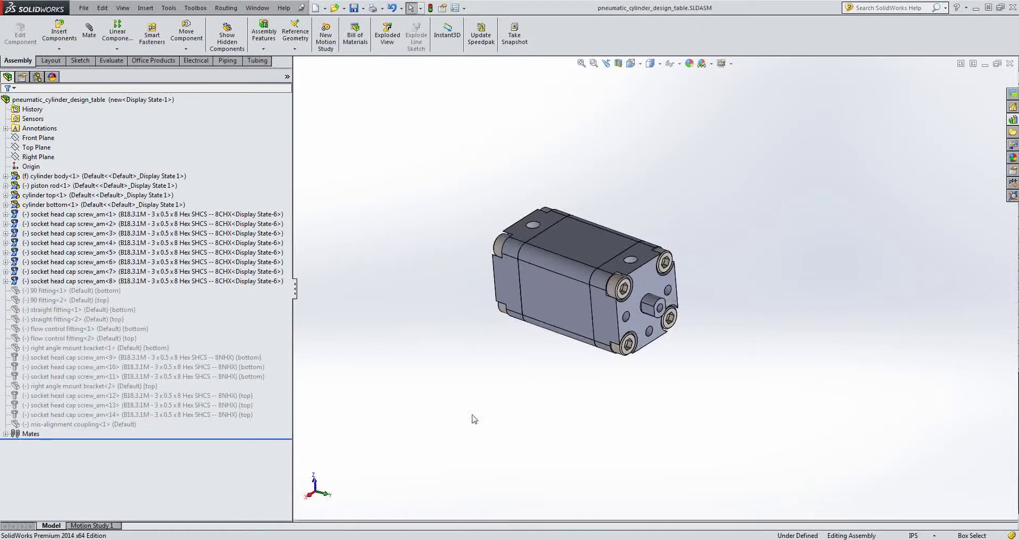
# Check the assembly's configuration list, and return to the component tree.
pyautogui.click(23, 118)
pyautogui.click(35, 79)
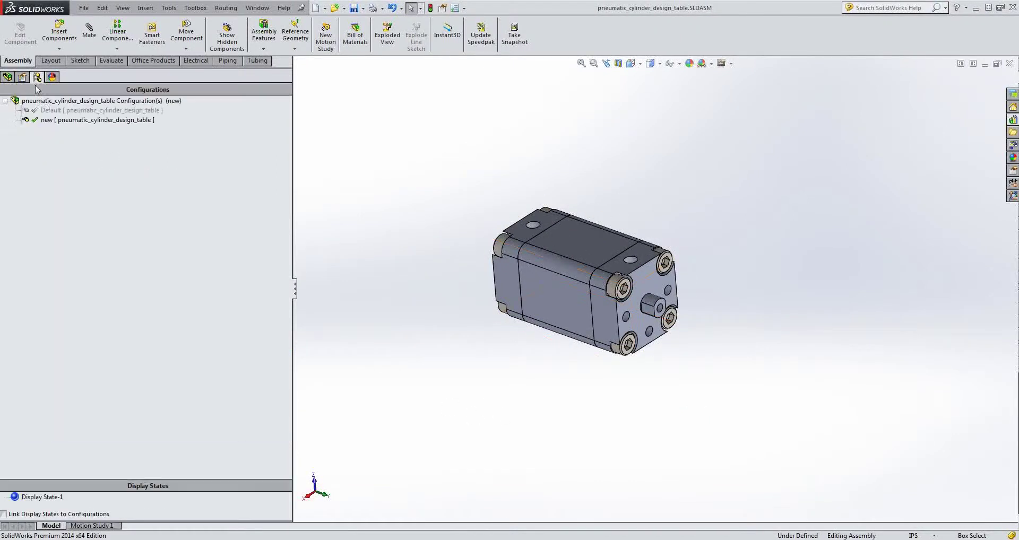
pyautogui.click(42, 102)
pyautogui.click(7, 77)
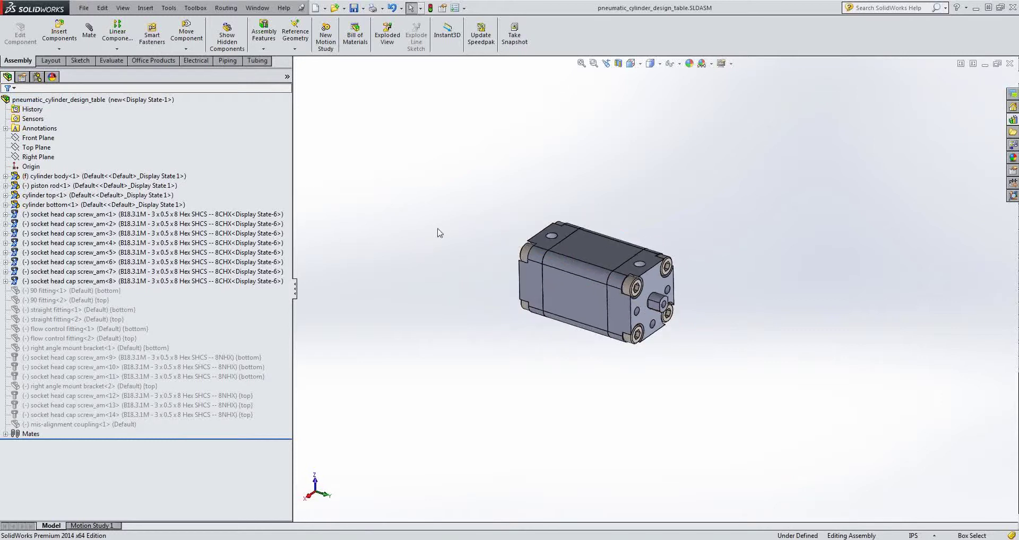
# Insert an auto-created design table that allows model edits, narrow the component tree, and close the embedded worksheet.
pyautogui.click(145, 7)
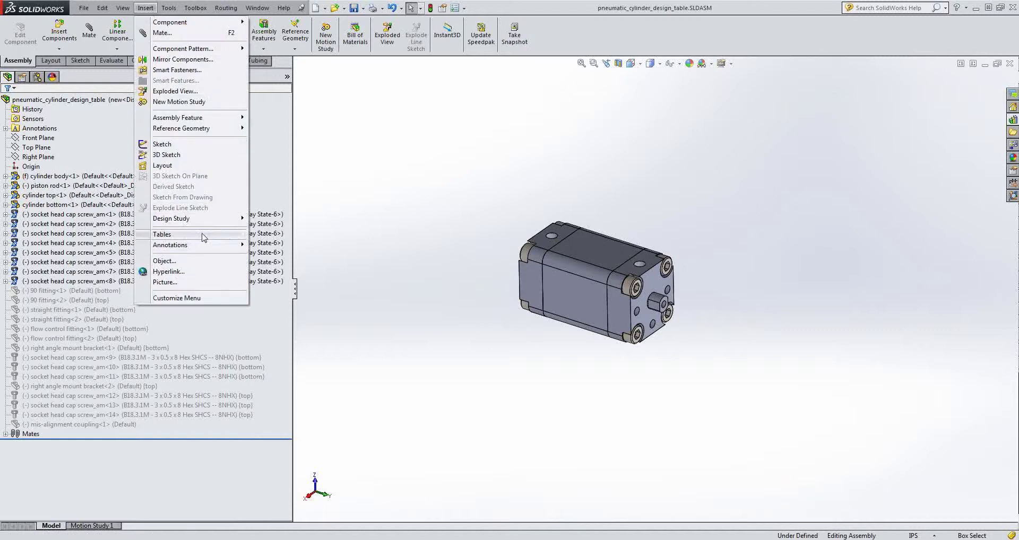
pyautogui.moveTo(202, 237)
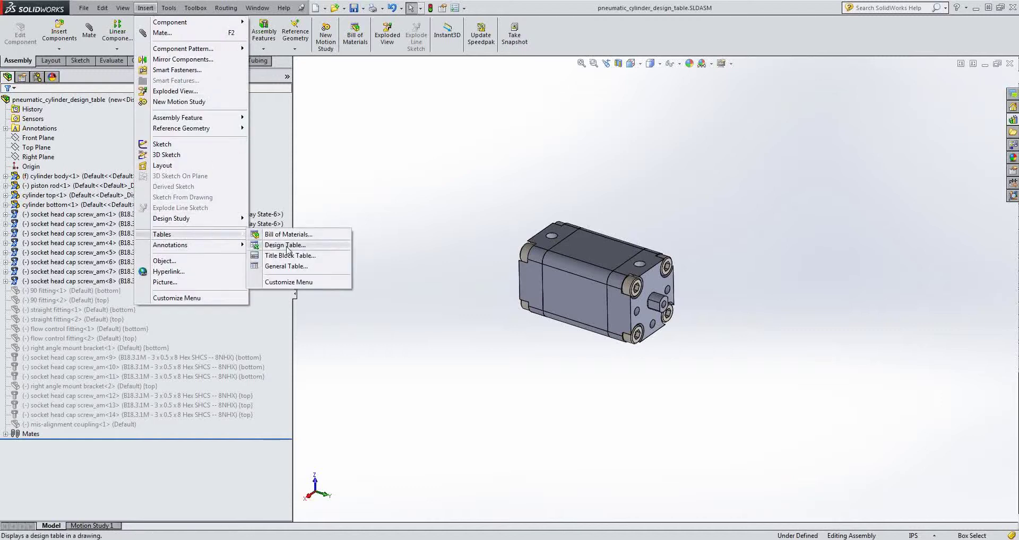
pyautogui.click(285, 245)
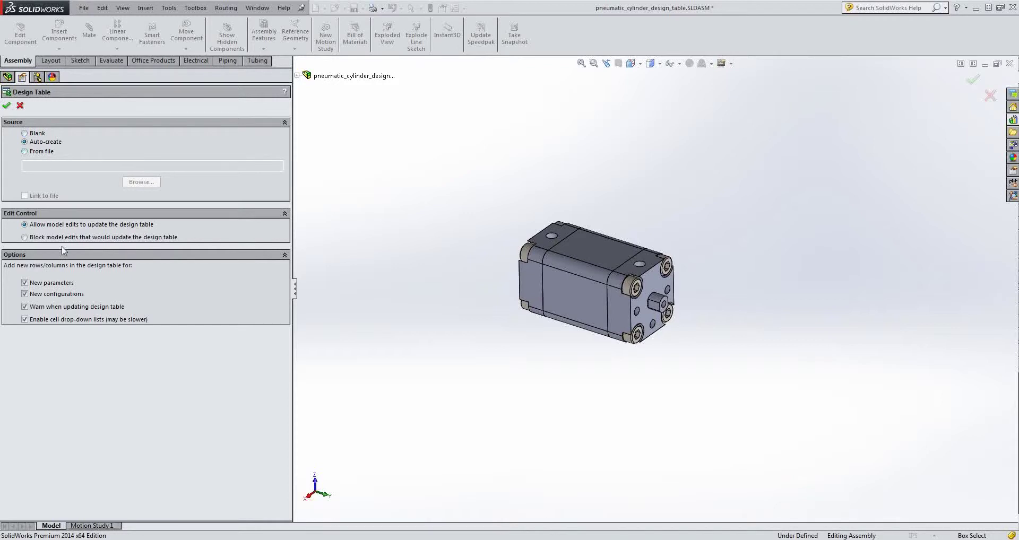
pyautogui.click(7, 105)
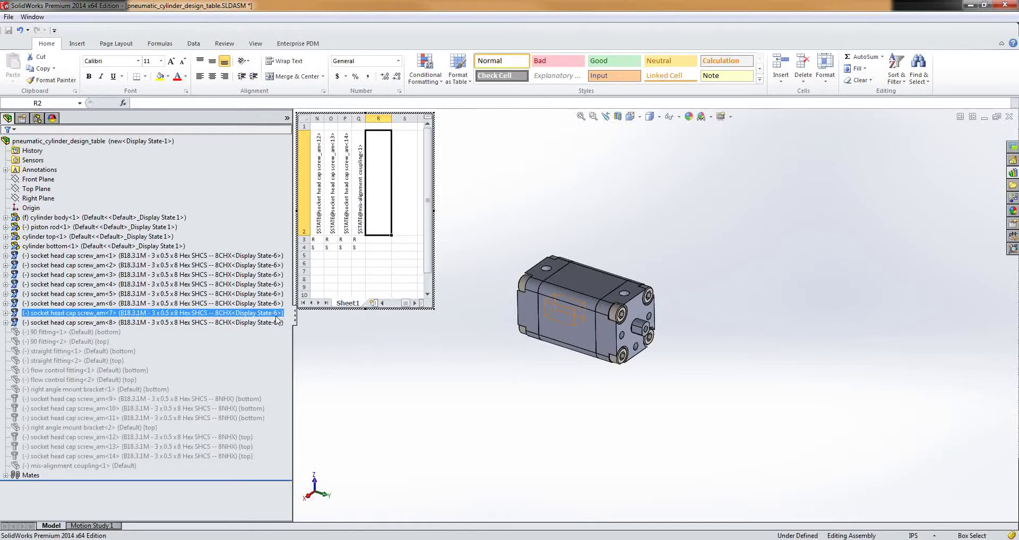
pyautogui.moveTo(293, 321); pyautogui.dragTo(192, 318)
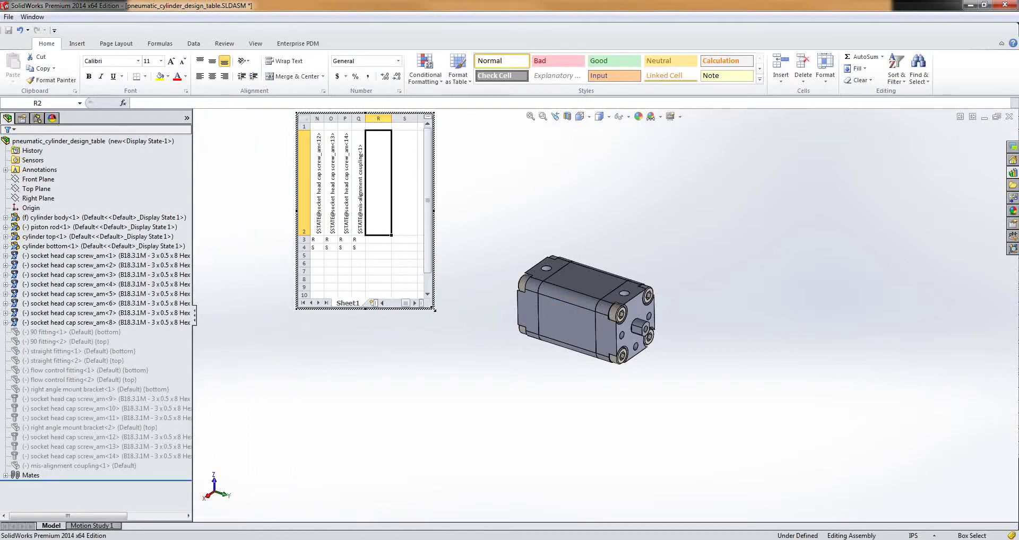
pyautogui.click(435, 334)
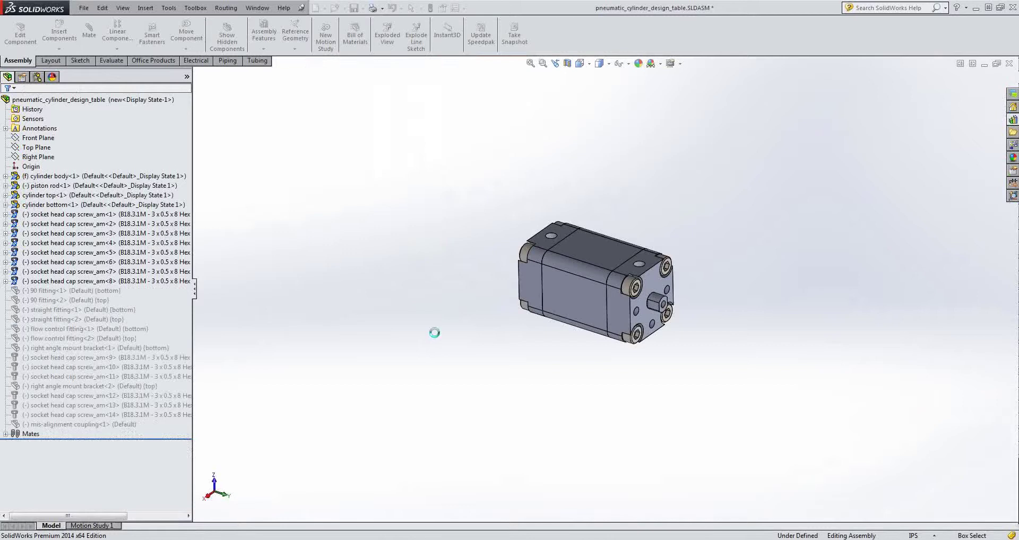
# Open the assembly's design table for editing in a separate Excel window.
pyautogui.click(37, 76)
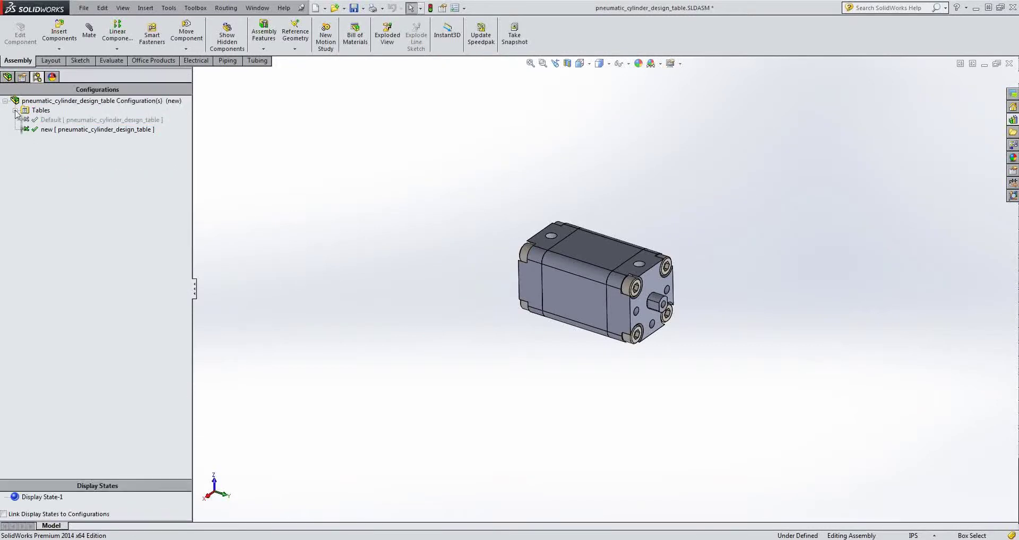
pyautogui.click(15, 110)
pyautogui.rightClick(59, 120)
pyautogui.click(102, 150)
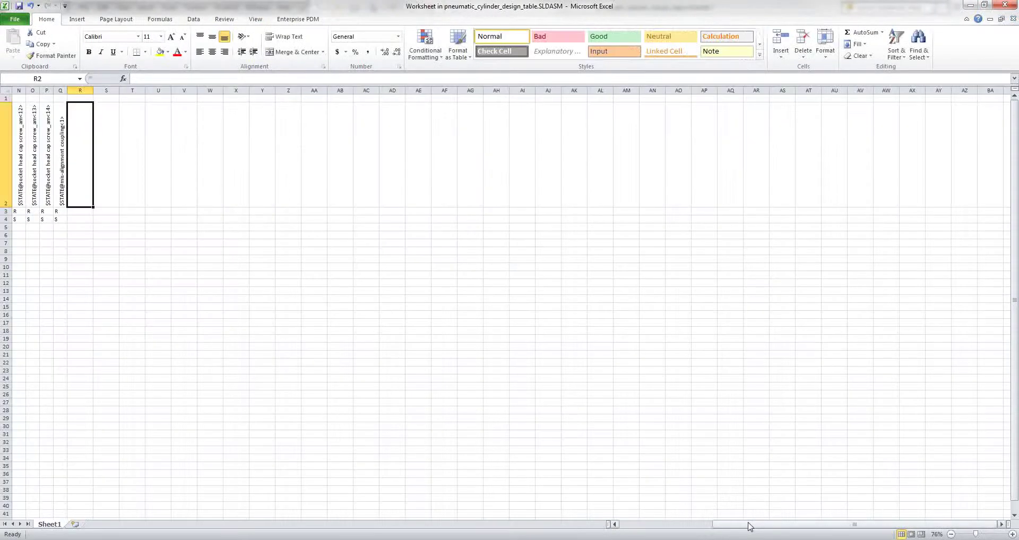
# Examine the state cells of 90 fitting<1> for the Default and new configurations, and close the worksheet.
pyautogui.moveTo(748, 527); pyautogui.dragTo(656, 526)
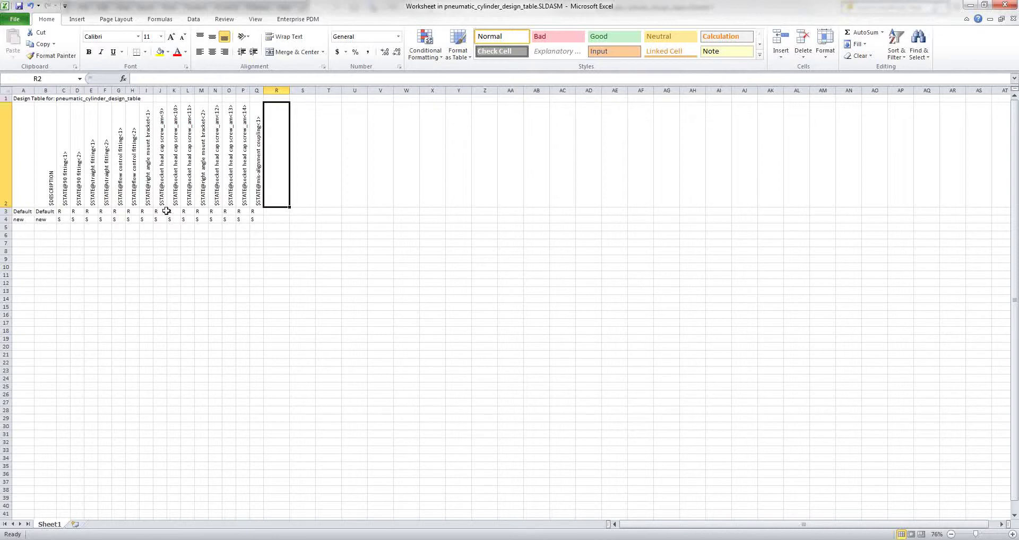
pyautogui.click(62, 213)
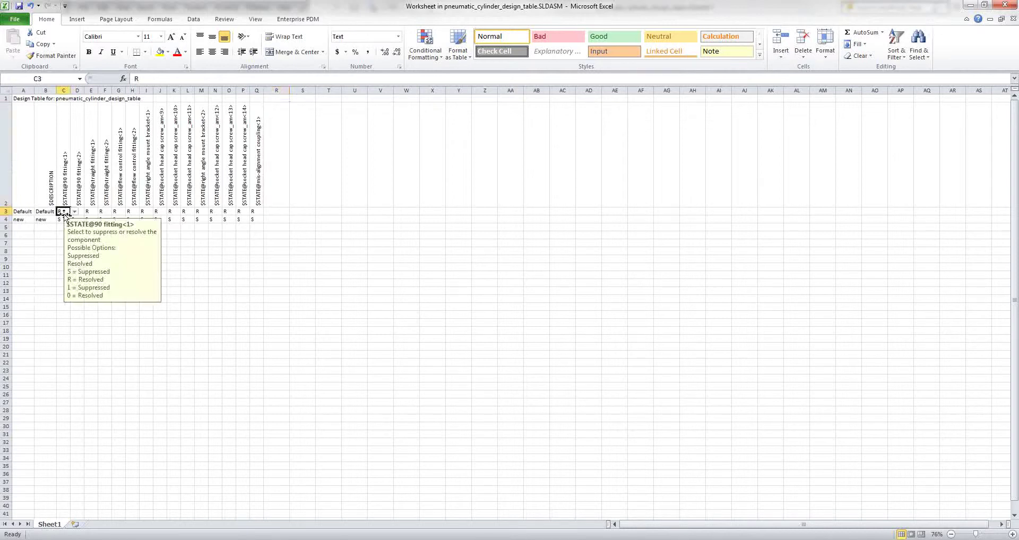
pyautogui.click(62, 219)
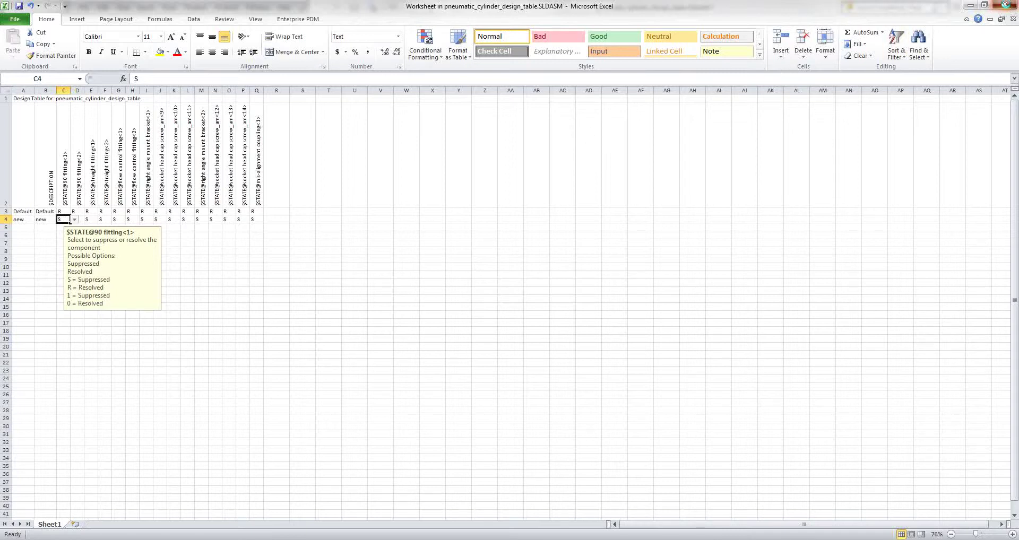
pyautogui.click(1006, 5)
# Activate the Default configuration, return to the component tree, and restore the program window to its smaller size.
pyautogui.click(60, 130)
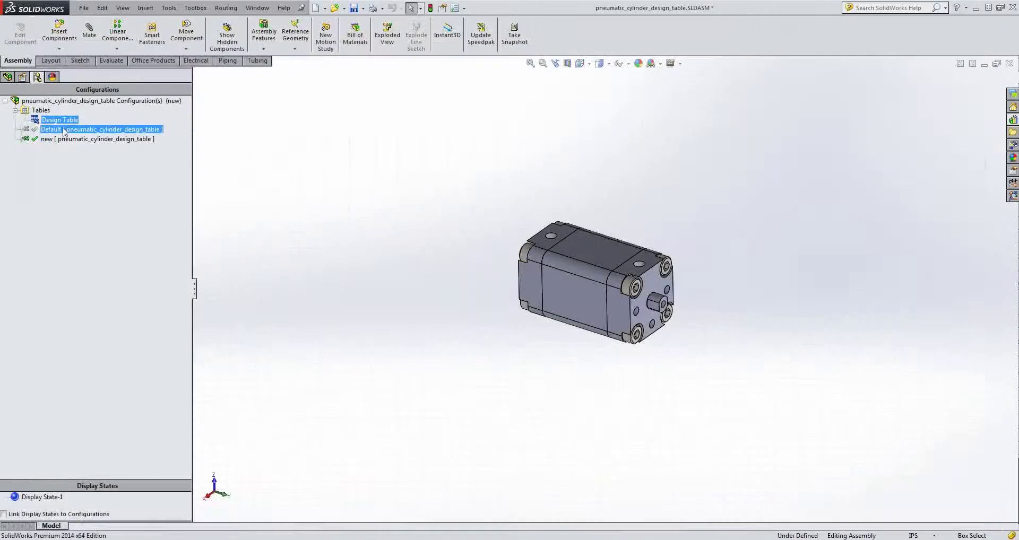
pyautogui.doubleClick(60, 130)
pyautogui.click(8, 77)
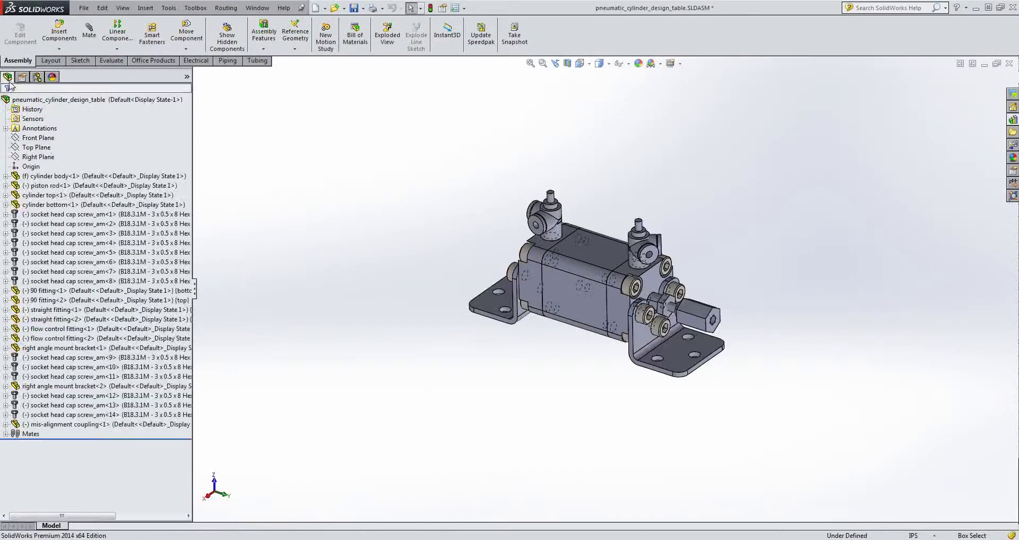
pyautogui.doubleClick(612, 9)
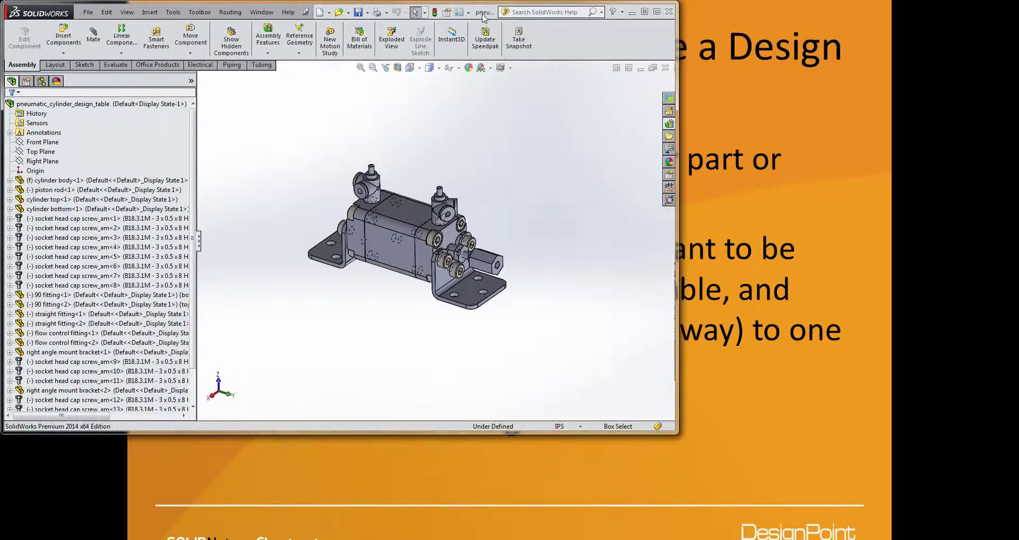
# Dock the assembly window to half of the screen and show its configurations.
pyautogui.press('super+Left')
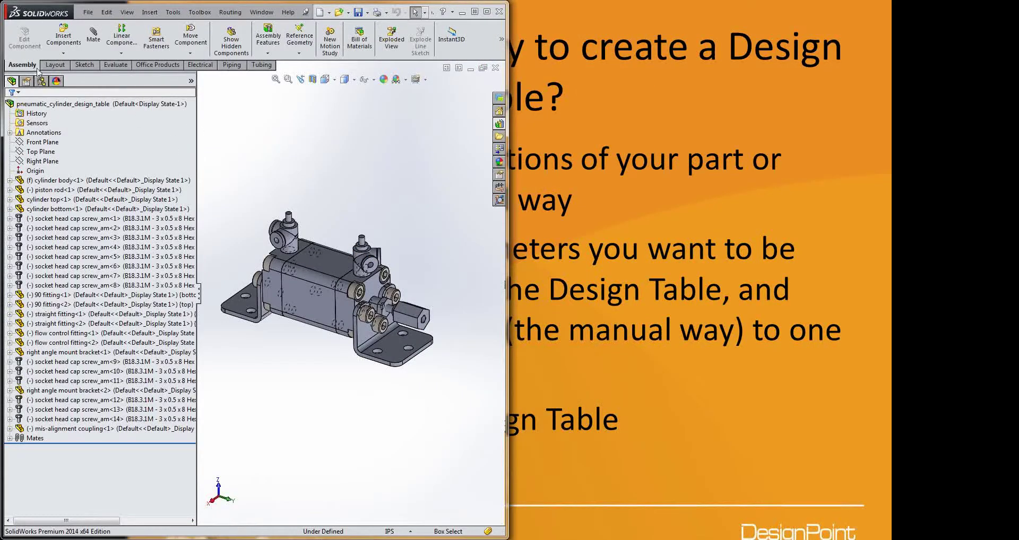
pyautogui.click(41, 80)
pyautogui.rightClick(62, 124)
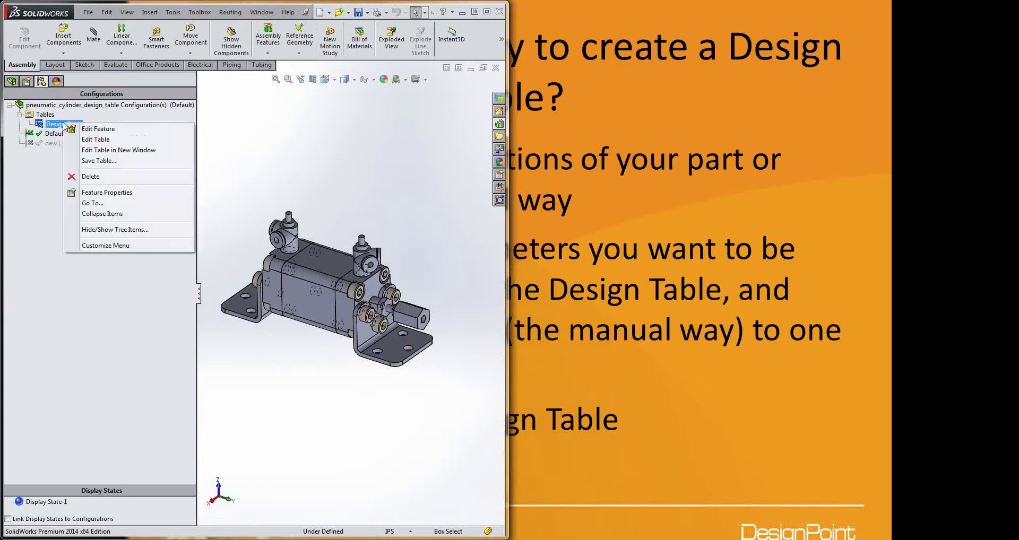
pyautogui.click(99, 140)
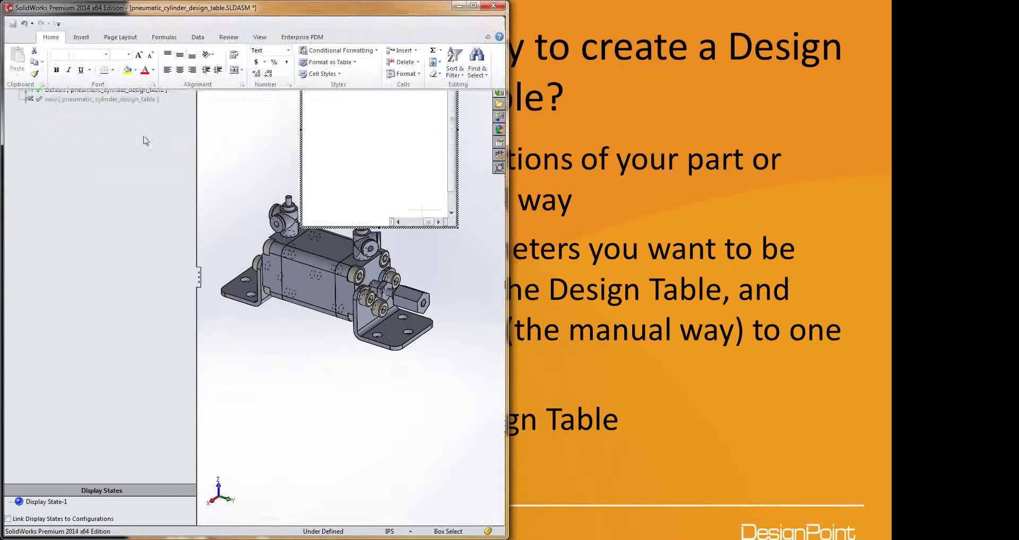
pyautogui.click(246, 183)
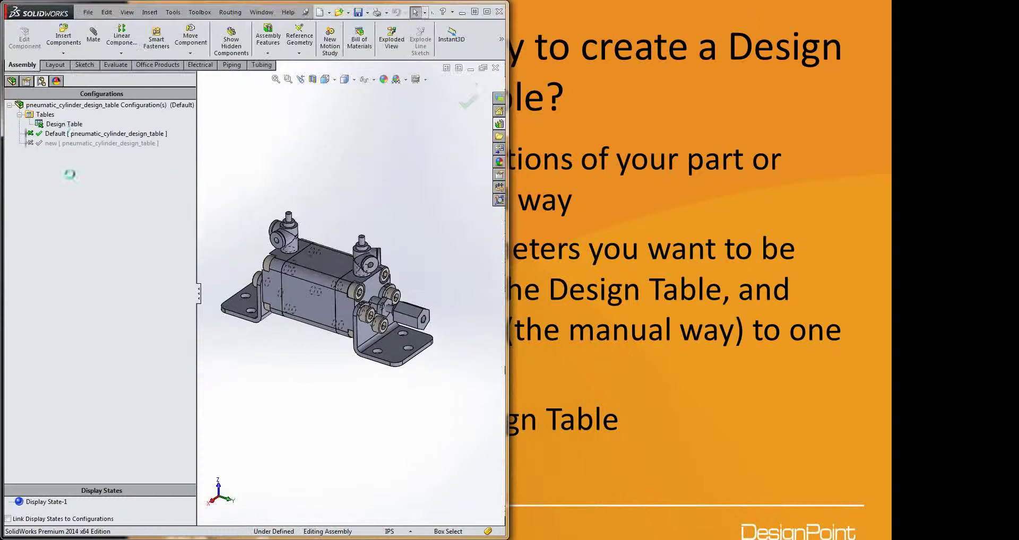
# Open the assembly's design table in a separate Excel window and place it beside the assembly window.
pyautogui.rightClick(62, 125)
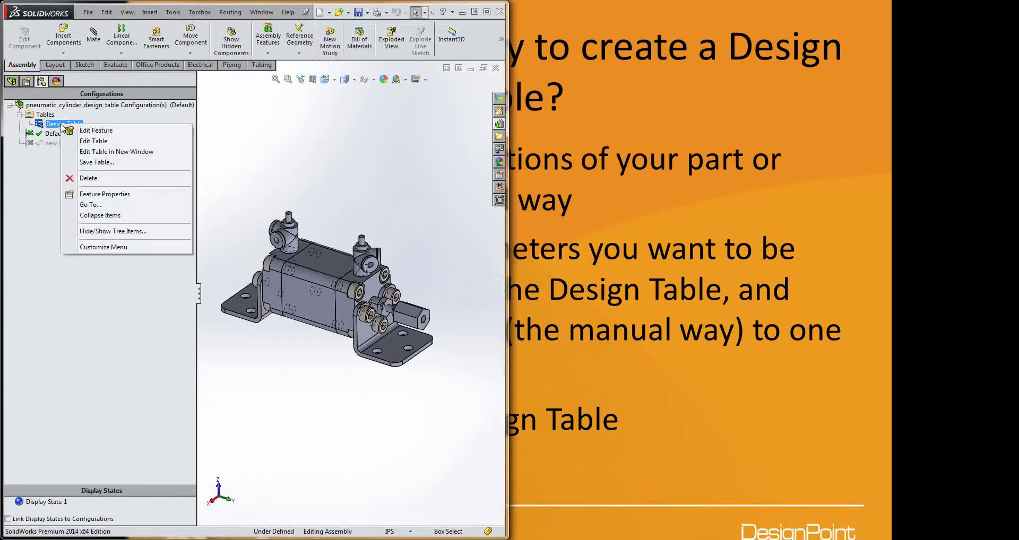
pyautogui.click(106, 151)
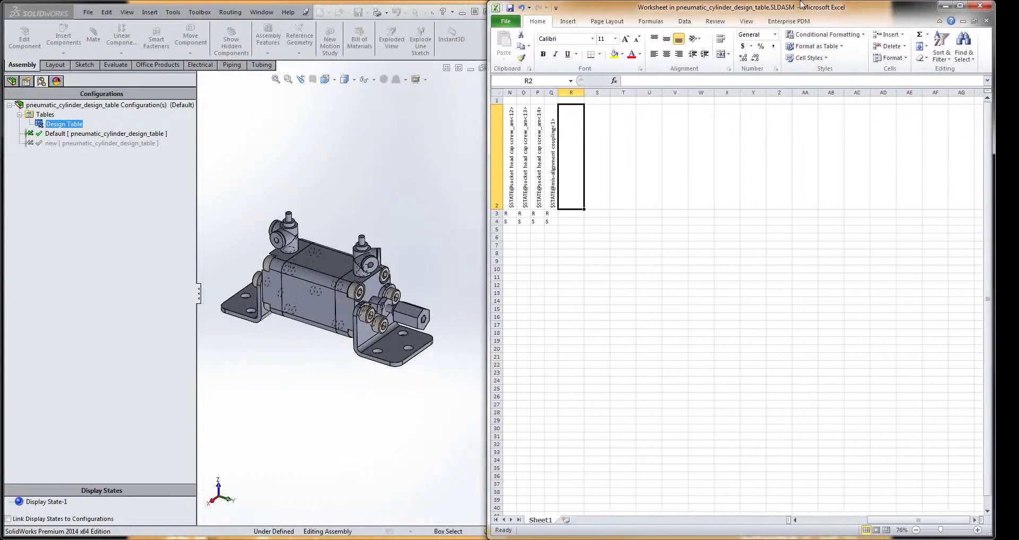
pyautogui.moveTo(800, 2); pyautogui.dragTo(823, 2)
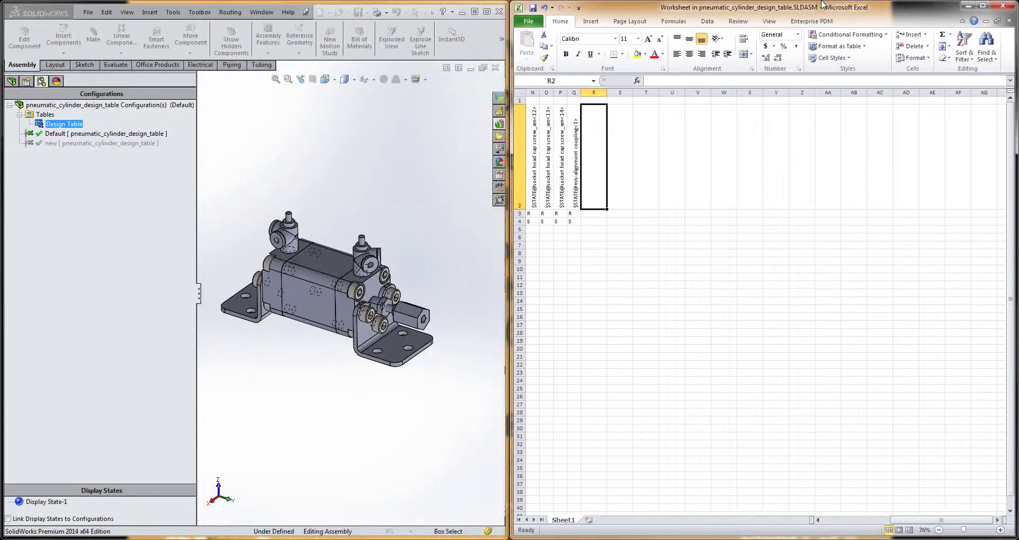
# Add a configuration named One in cell A5 of the design table and leave its description blank.
pyautogui.moveTo(940, 522); pyautogui.dragTo(801, 521)
pyautogui.click(536, 229)
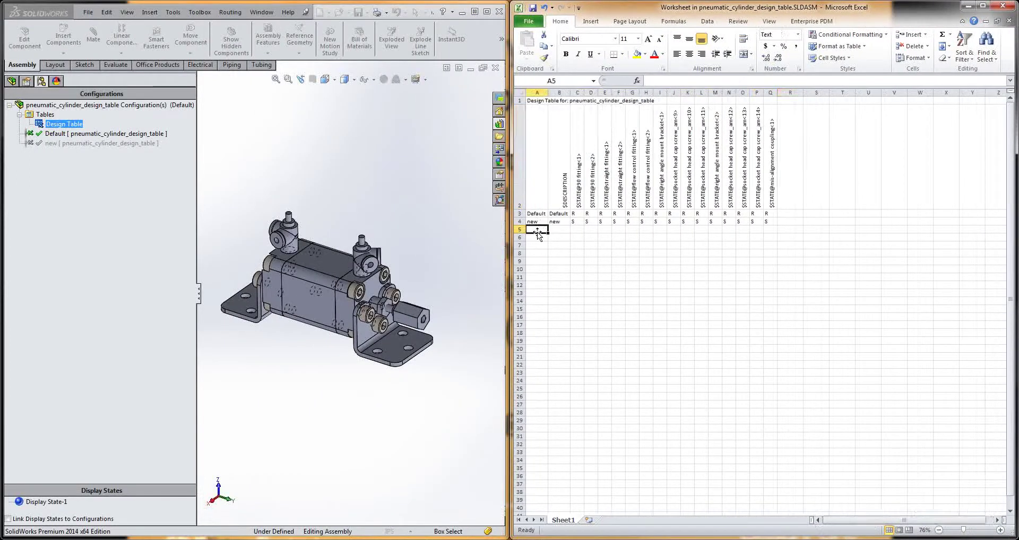
pyautogui.write('One')
pyautogui.press('Tab')
pyautogui.press('Tab')
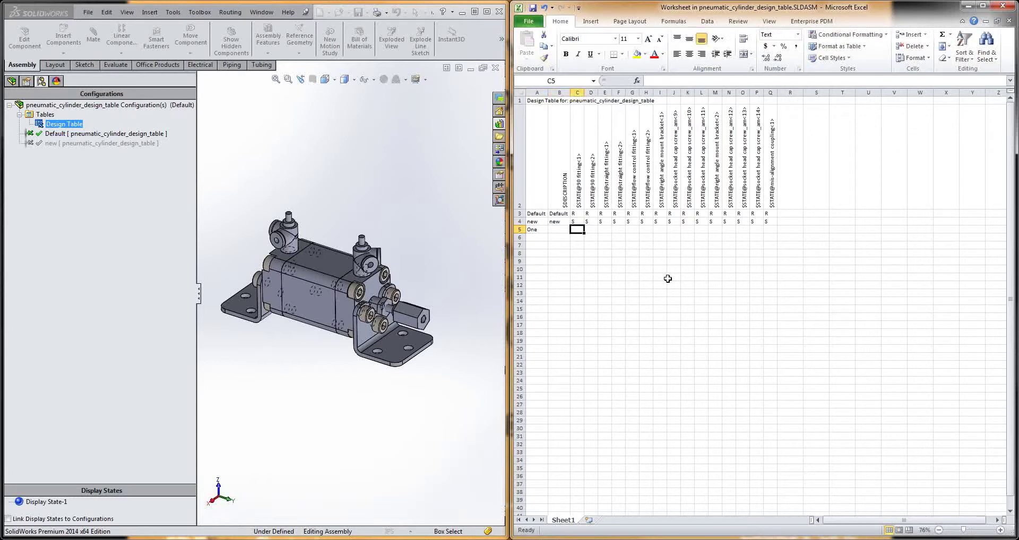
# Show the assembly's component tree and enter state S for 90 fitting<1> and 90 fitting<2> in row One.
pyautogui.click(11, 80)
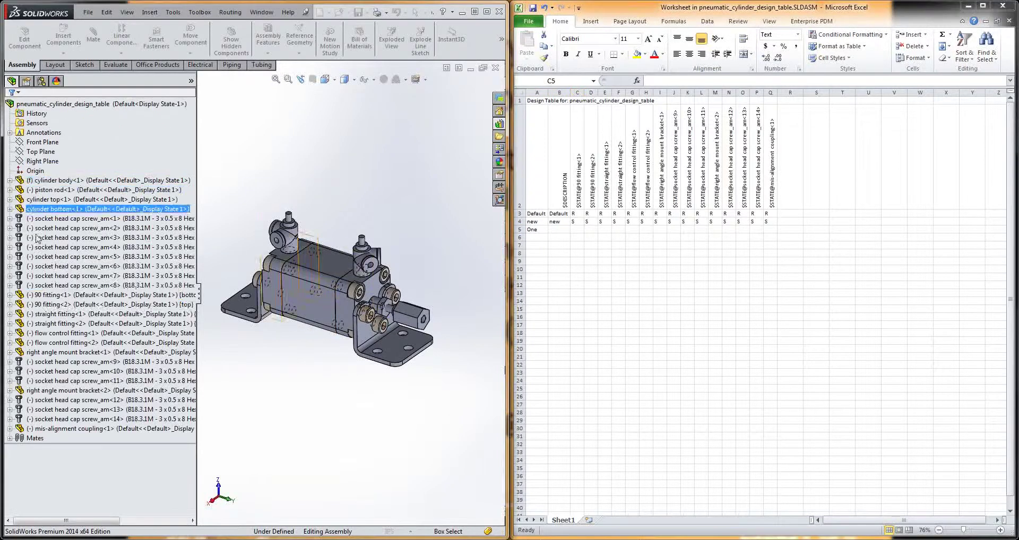
pyautogui.click(68, 297)
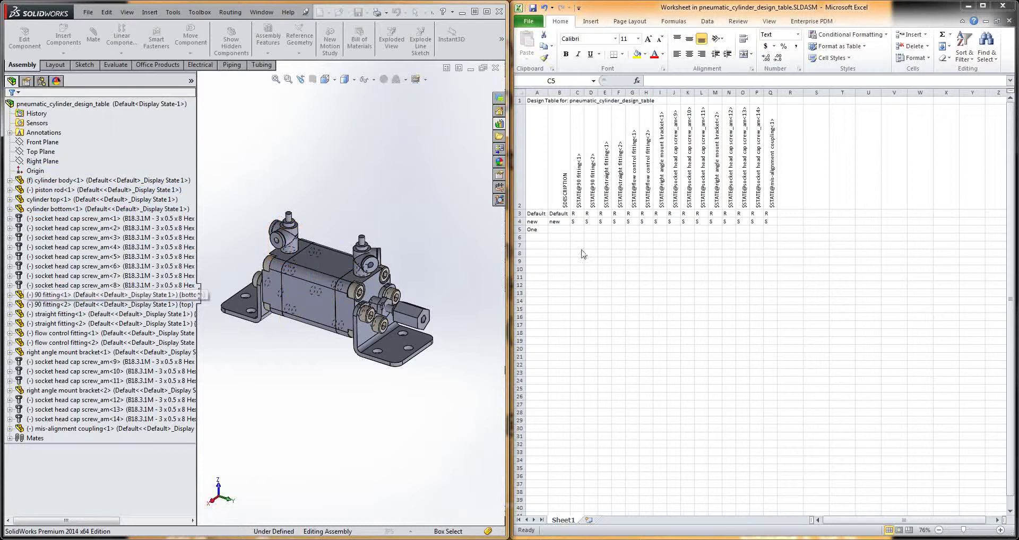
pyautogui.click(577, 229)
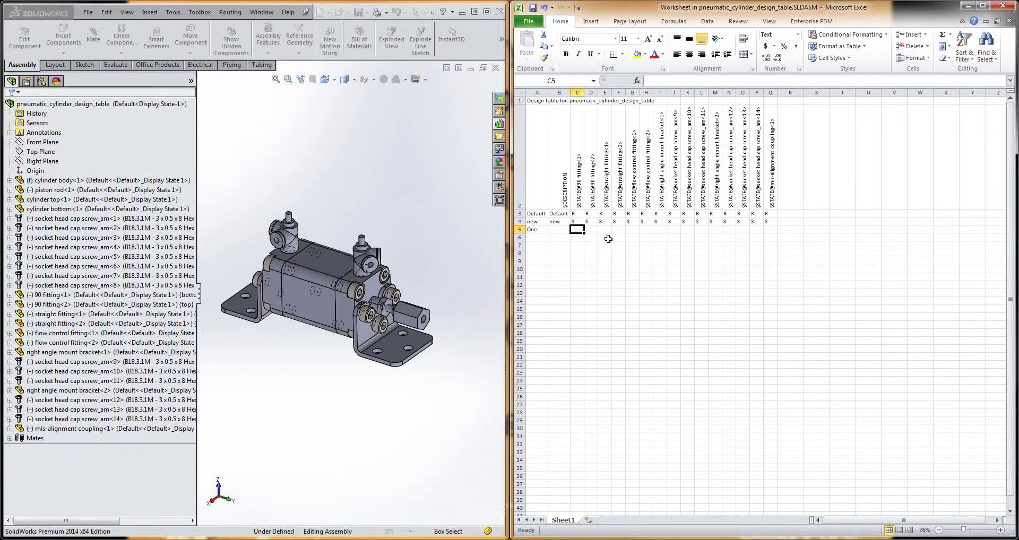
pyautogui.write('s')
pyautogui.click(590, 228)
pyautogui.write('s')
# Identify straight fitting<1> in the assembly, then enter R for it and S for straight fitting<2> in row One.
pyautogui.click(607, 230)
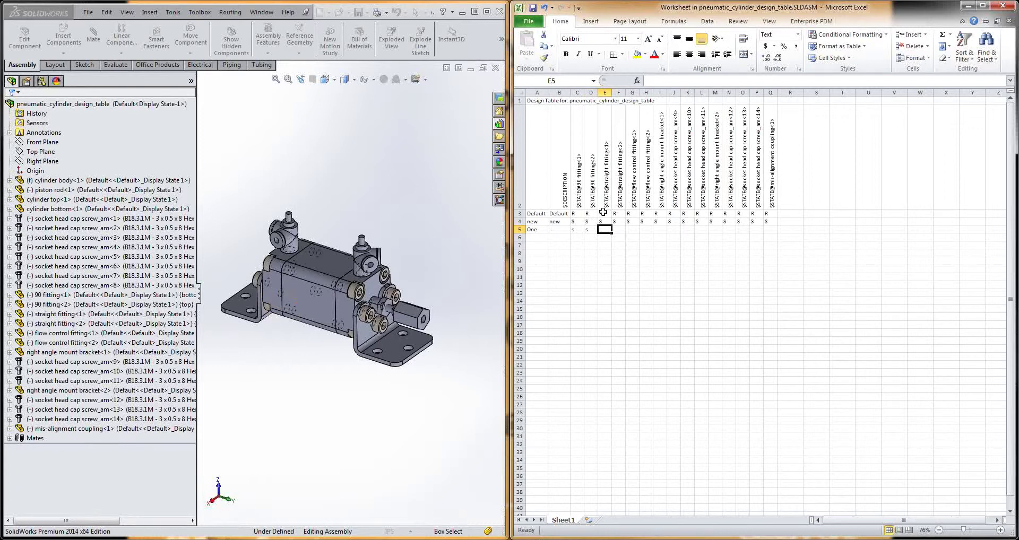
pyautogui.click(46, 305)
pyautogui.click(47, 314)
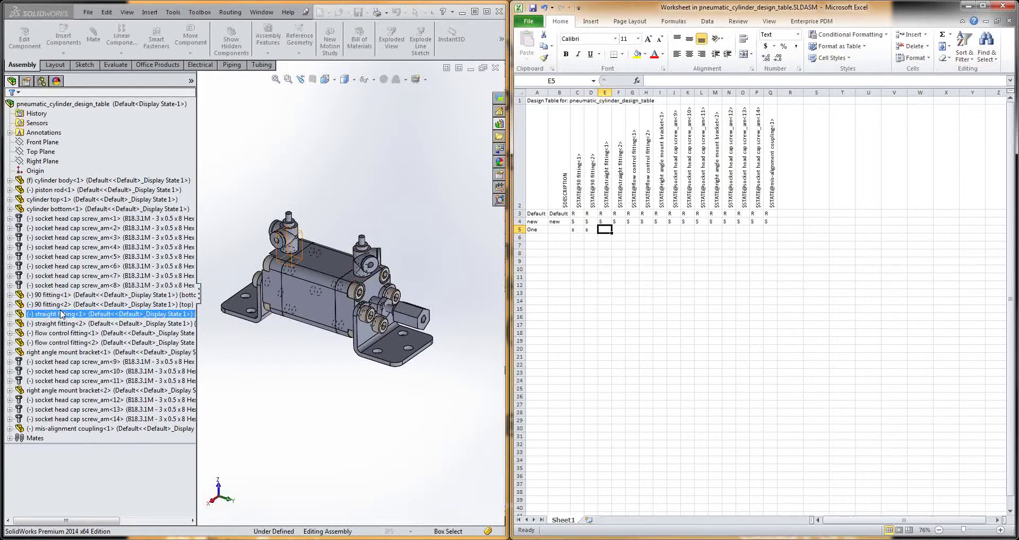
pyautogui.click(603, 230)
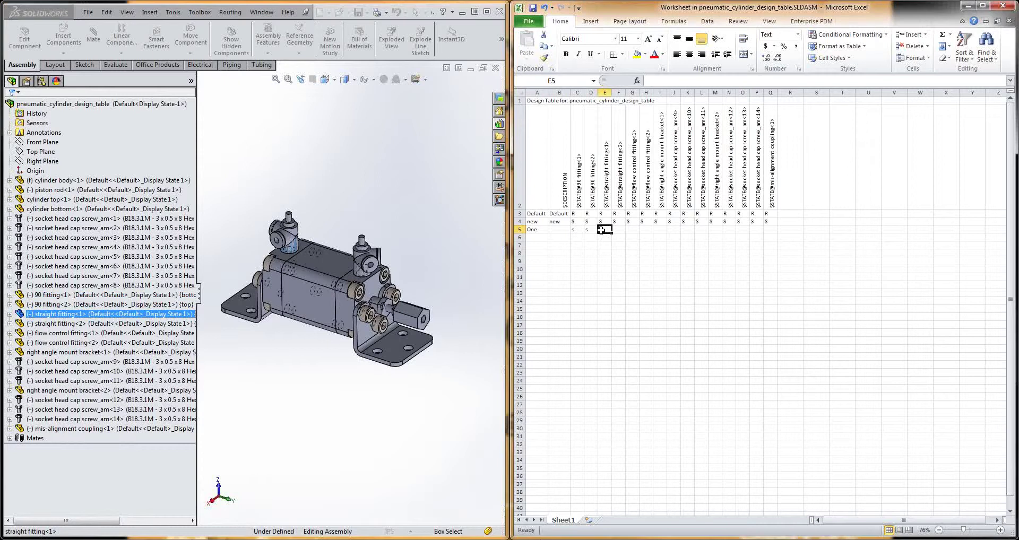
pyautogui.write('R')
pyautogui.click(617, 230)
pyautogui.write('S')
# Enter state S for flow control fitting<1> and R for flow control fitting<2> in row One.
pyautogui.click(632, 230)
pyautogui.write('S')
pyautogui.press('Tab')
pyautogui.write('R')
pyautogui.click(646, 237)
pyautogui.click(646, 229)
# Enter state R for right angle mount bracket<1> and socket head cap screws <9>, <10> and <11> in row One.
pyautogui.click(658, 229)
pyautogui.write('R')
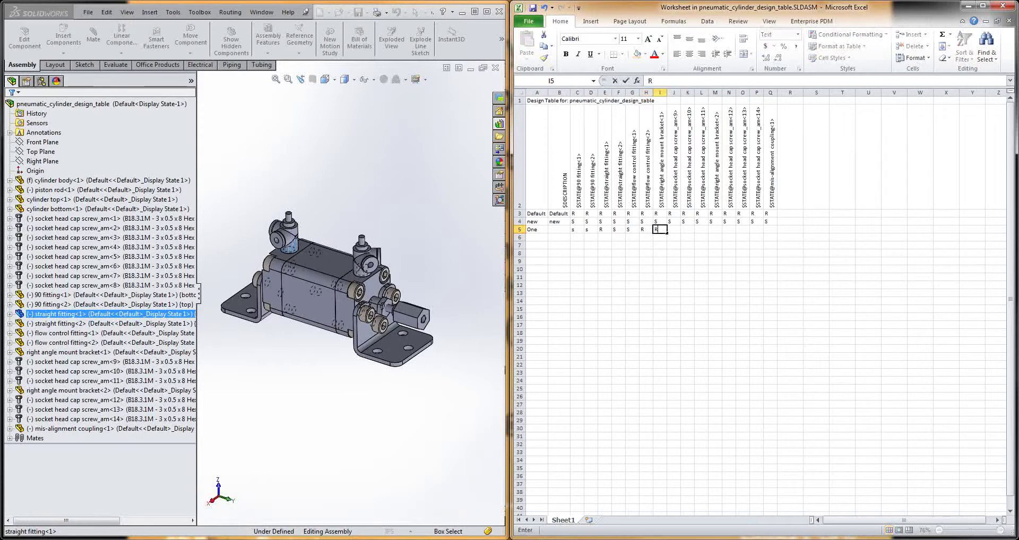
pyautogui.click(672, 229)
pyautogui.write('R')
pyautogui.click(688, 229)
pyautogui.write('R')
pyautogui.click(701, 230)
pyautogui.write('R')
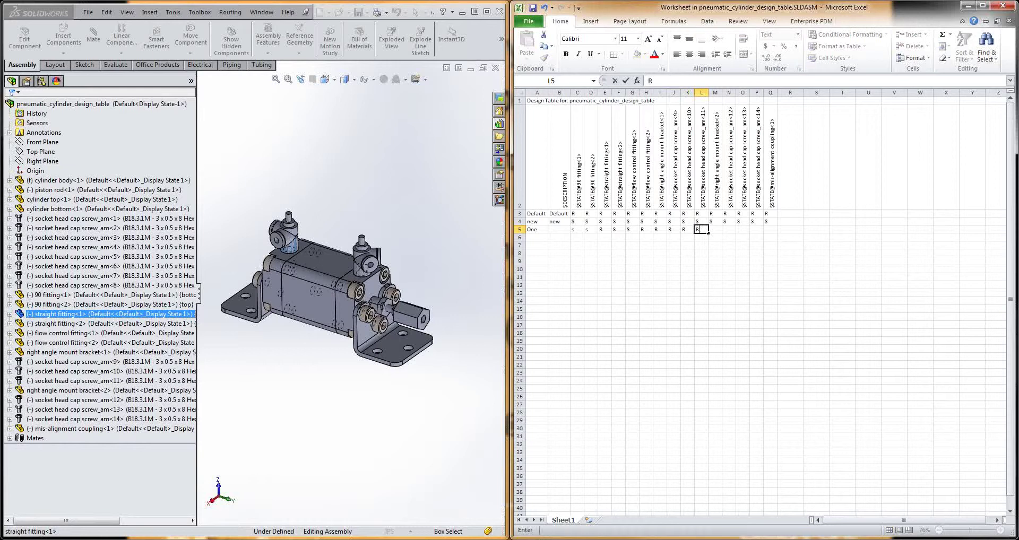
# Enter state S for right angle mount bracket<2> and socket head cap screws <12>, <13> and <14> in row One.
pyautogui.click(715, 229)
pyautogui.write('S')
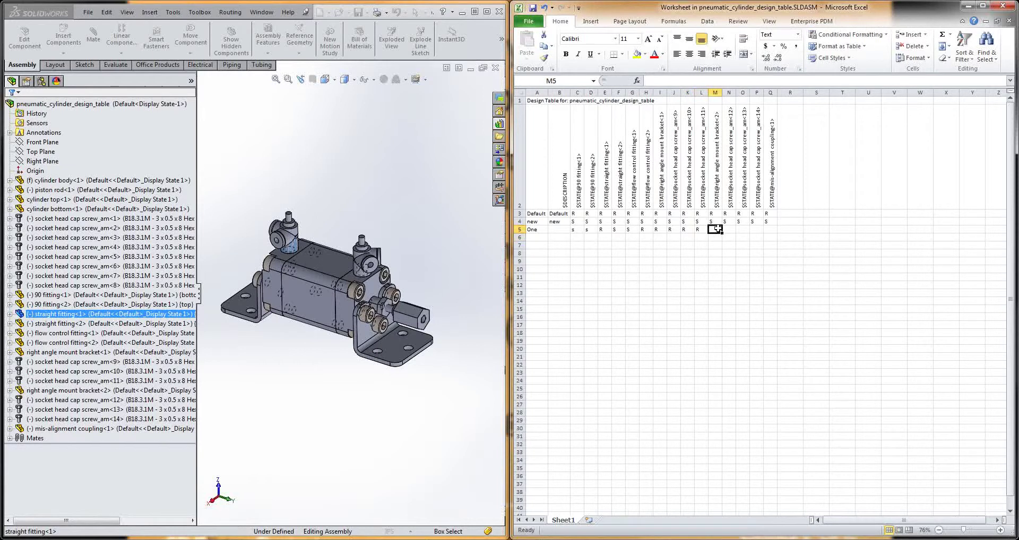
pyautogui.press('Tab')
pyautogui.write('S')
pyautogui.press('Tab')
pyautogui.write('S')
pyautogui.press('Tab')
pyautogui.write('S')
# Enter state R for mis-alignment coupling<1> in row One, then close the worksheet and generate the configuration.
pyautogui.click(768, 229)
pyautogui.write('R')
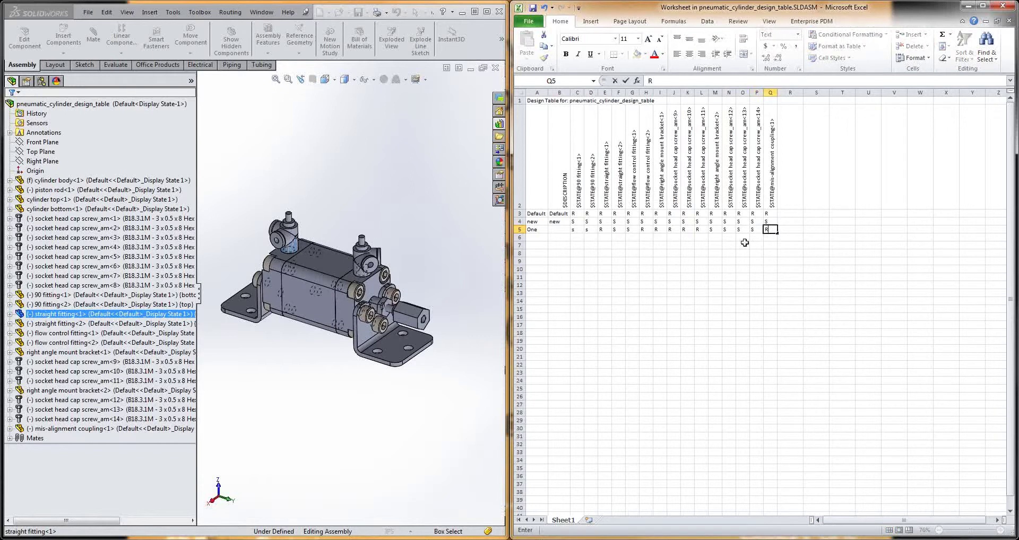
pyautogui.click(711, 300)
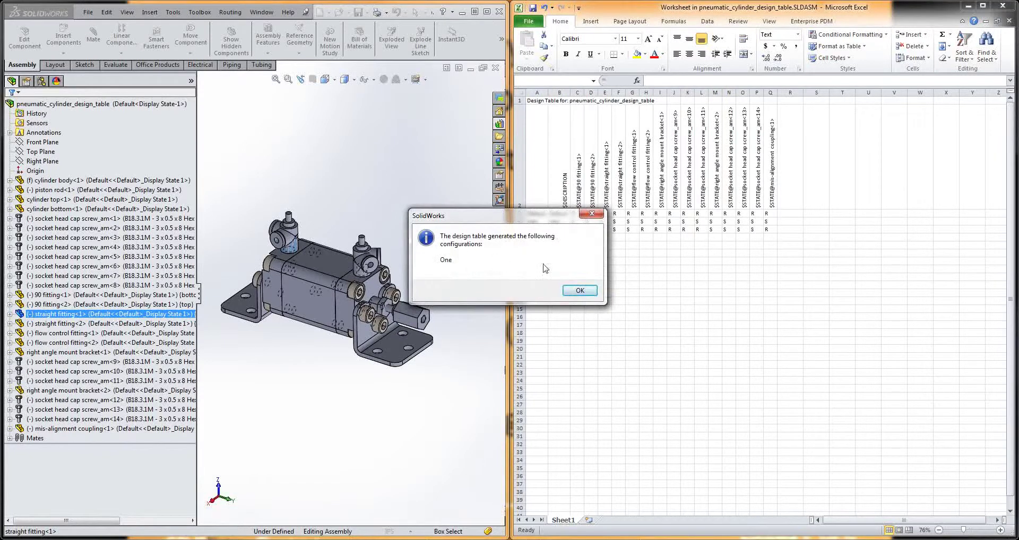
pyautogui.click(580, 290)
# Maximize the assembly window, activate the One configuration and inspect the cylinder's remaining components up close.
pyautogui.click(487, 12)
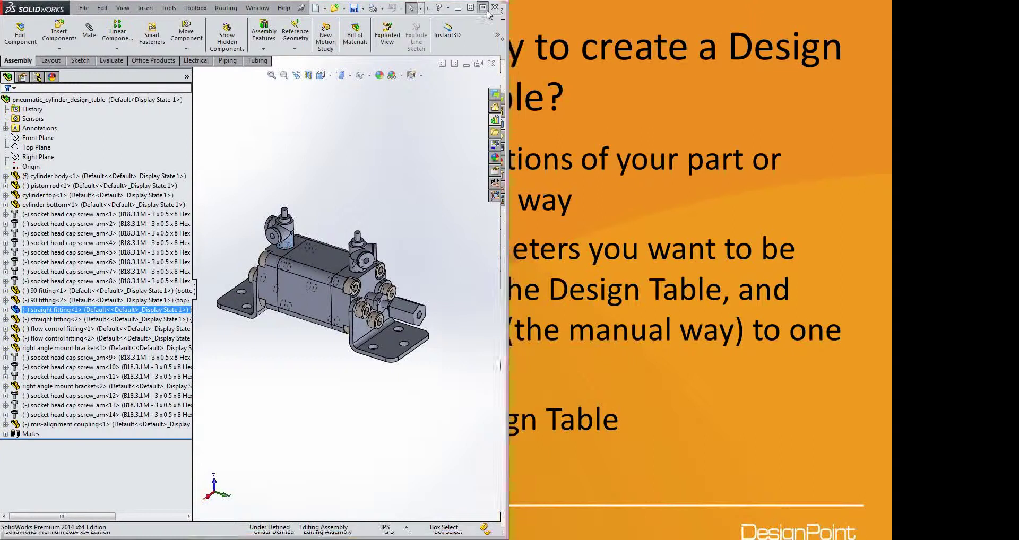
pyautogui.click(487, 12)
pyautogui.click(520, 167)
pyautogui.click(38, 77)
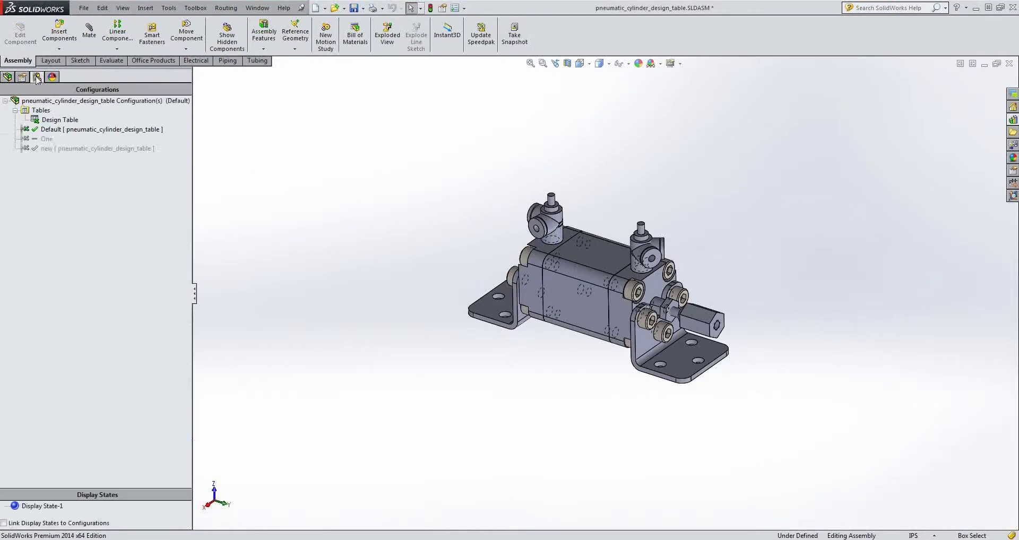
pyautogui.click(46, 139)
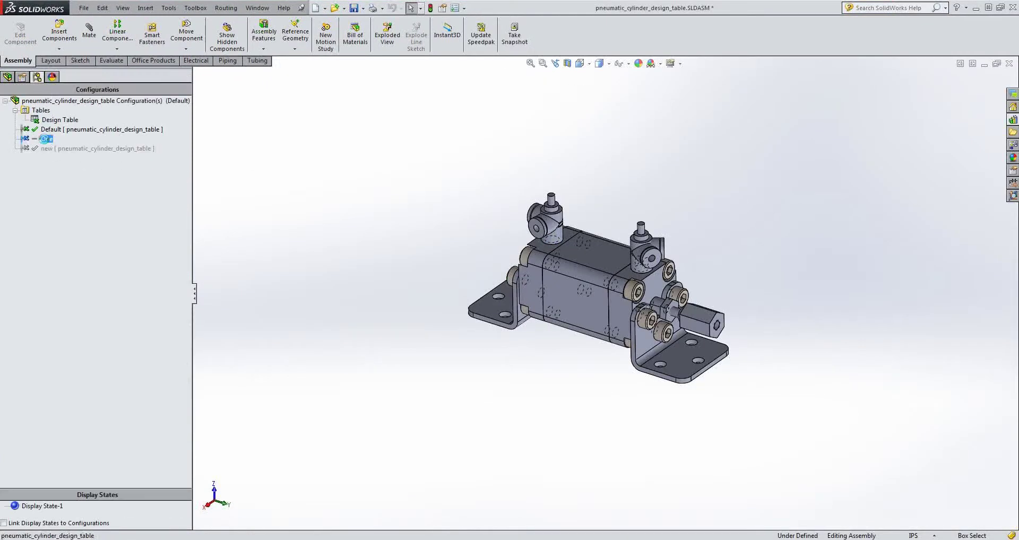
pyautogui.doubleClick(46, 138)
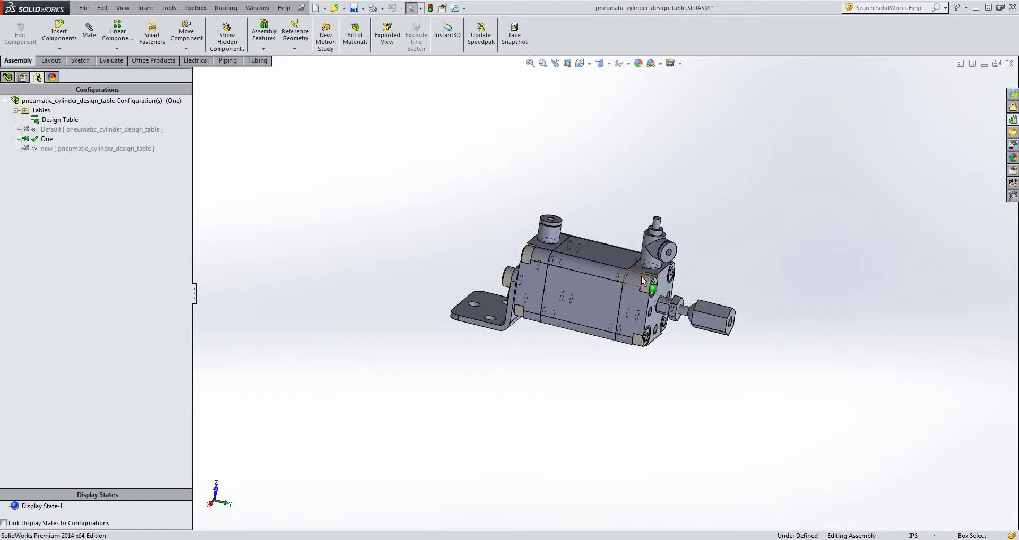
pyautogui.moveTo(643, 282); pyautogui.dragTo(622, 251, button='middle')
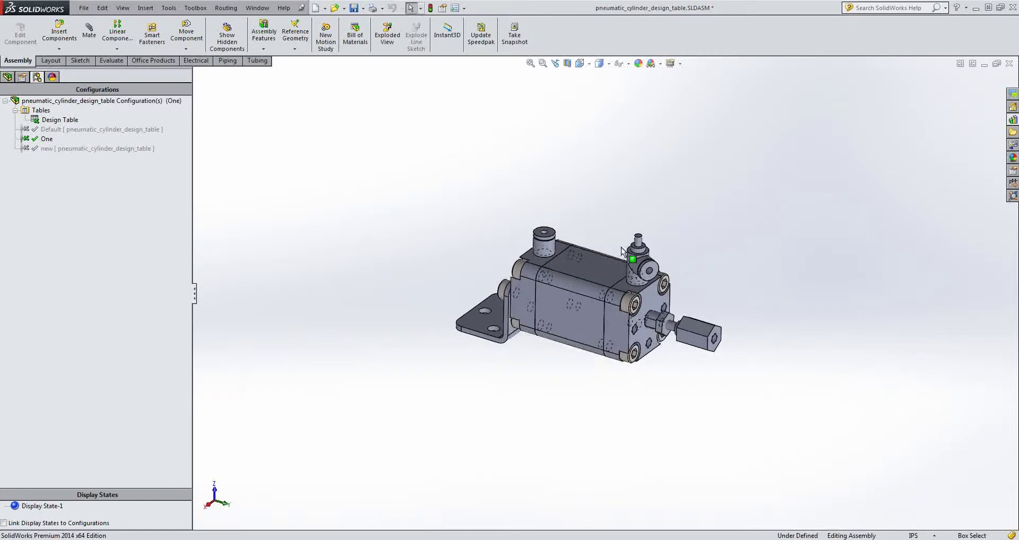
pyautogui.scroll(-3, 622, 252)
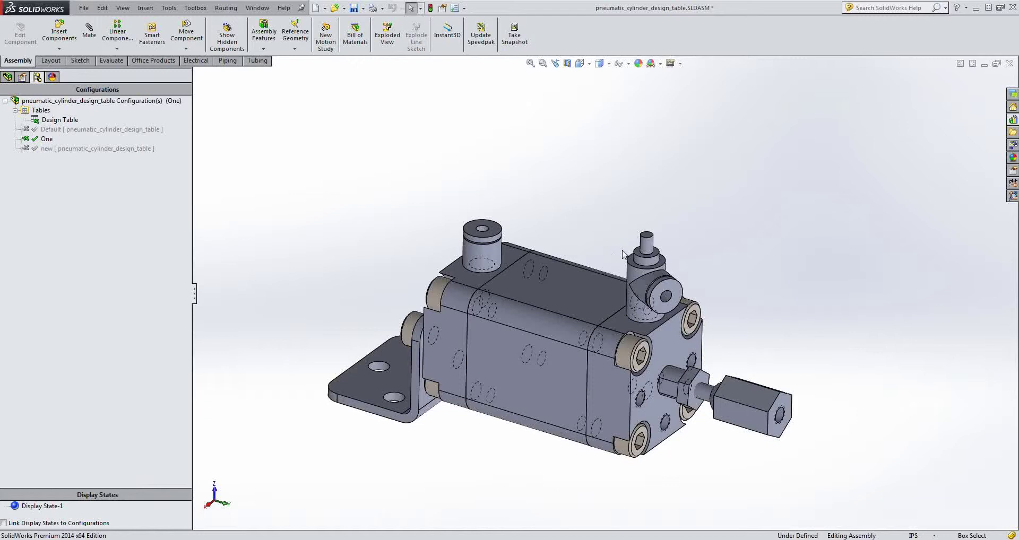
# Insert the open washer_design_table part above the cylinder and return to the component tree.
pyautogui.click(59, 32)
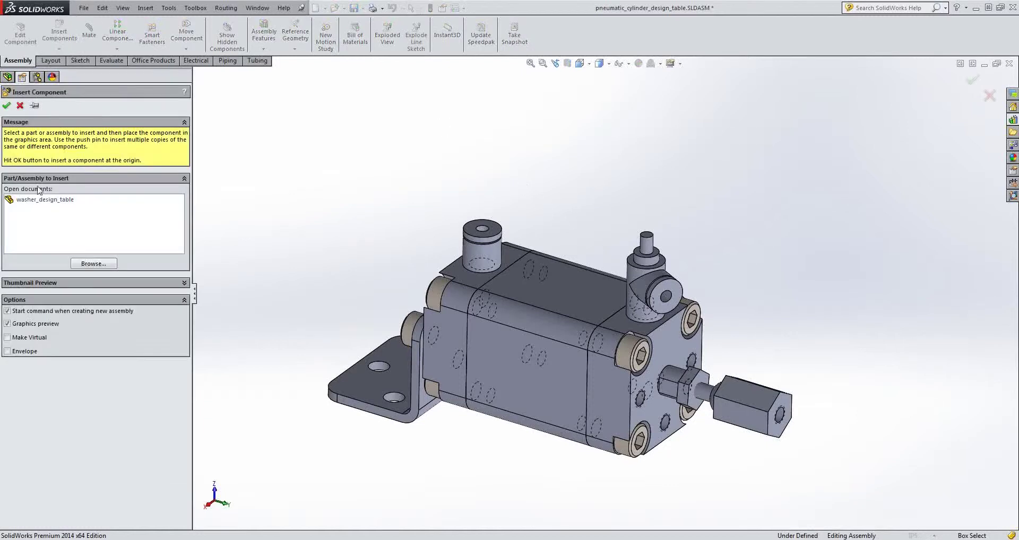
pyautogui.click(40, 200)
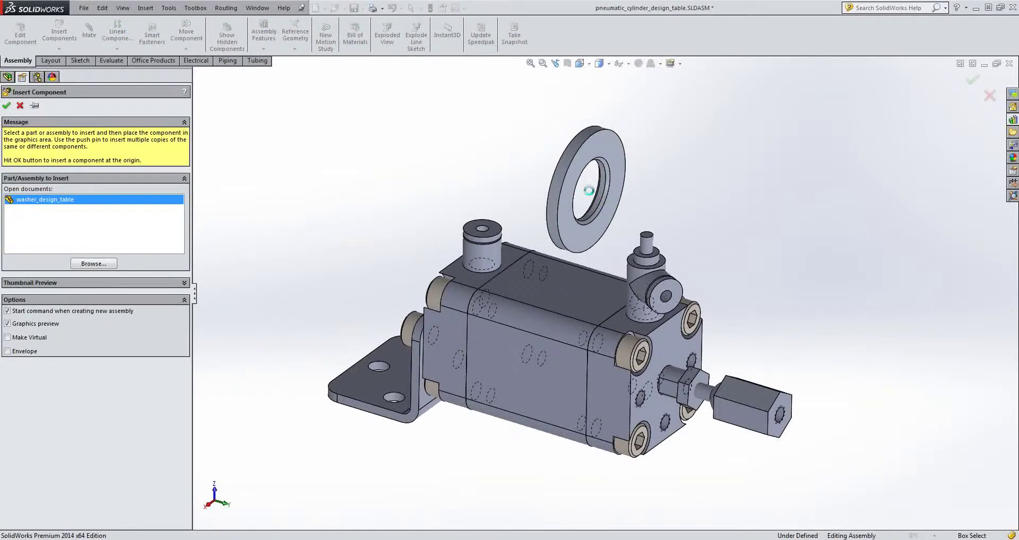
pyautogui.click(590, 195)
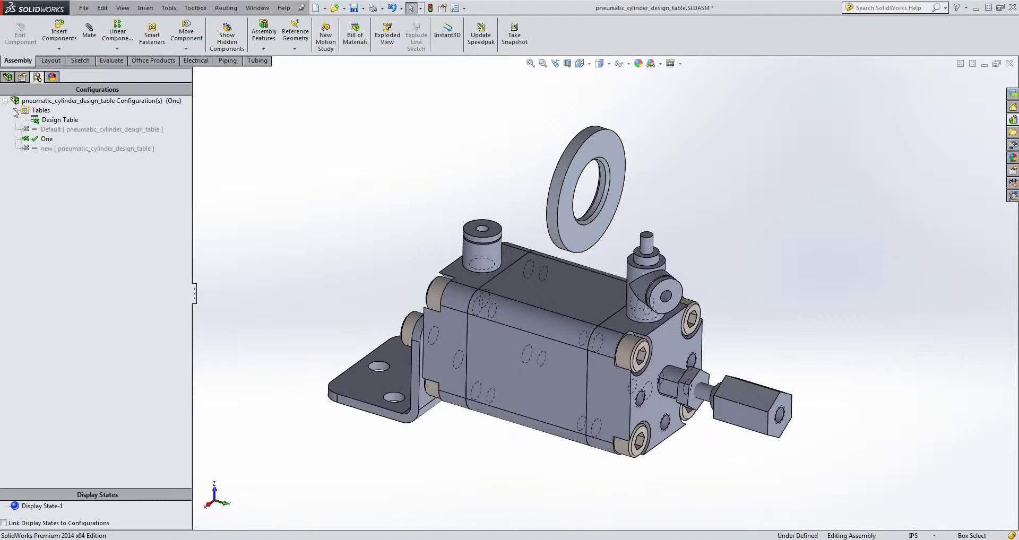
pyautogui.click(7, 77)
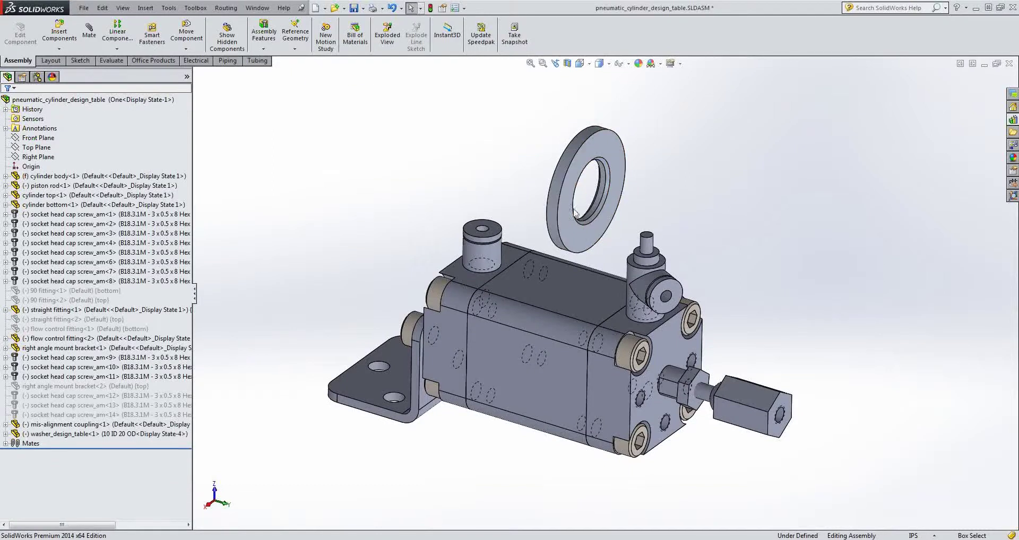
# Activate the Default configuration, switch to the new configuration, and go back to Default.
pyautogui.click(37, 77)
pyautogui.click(45, 129)
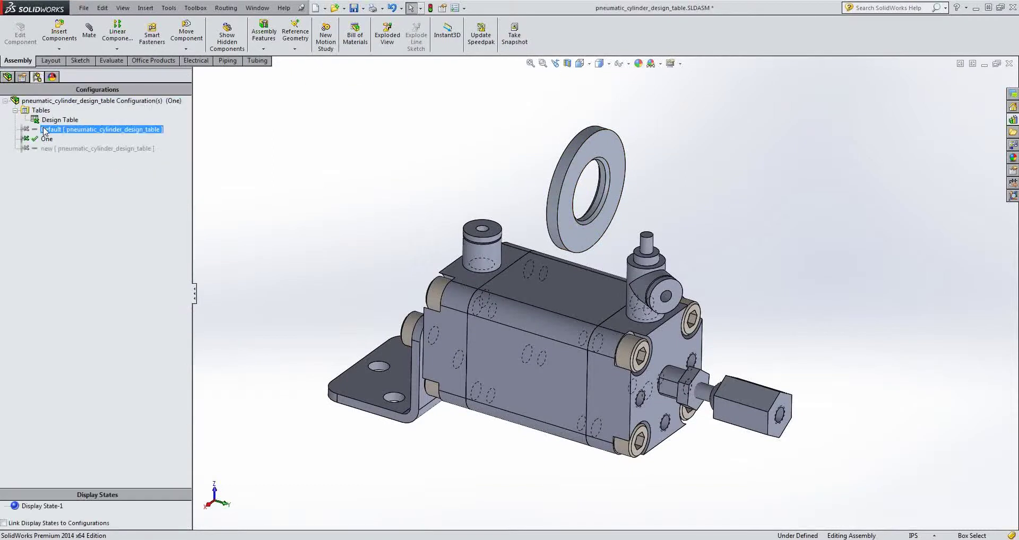
pyautogui.doubleClick(45, 130)
pyautogui.doubleClick(47, 149)
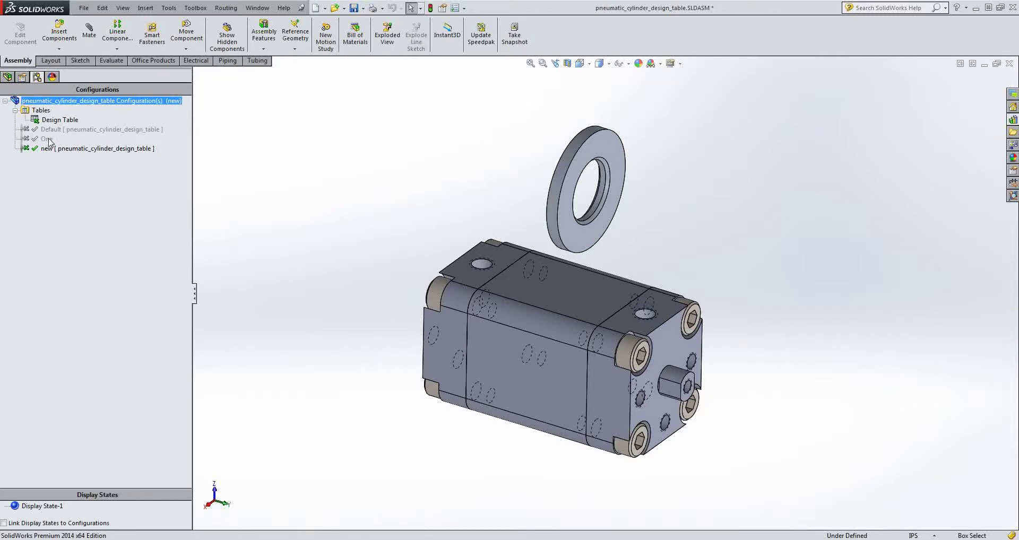
pyautogui.doubleClick(47, 130)
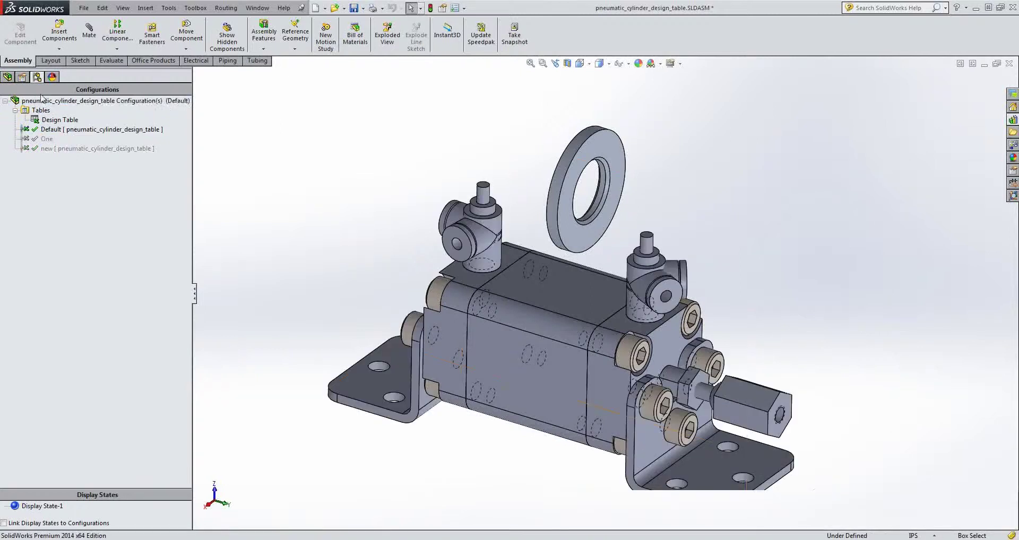
# Set the washer component's referenced configuration to new for the active assembly configuration only.
pyautogui.click(7, 77)
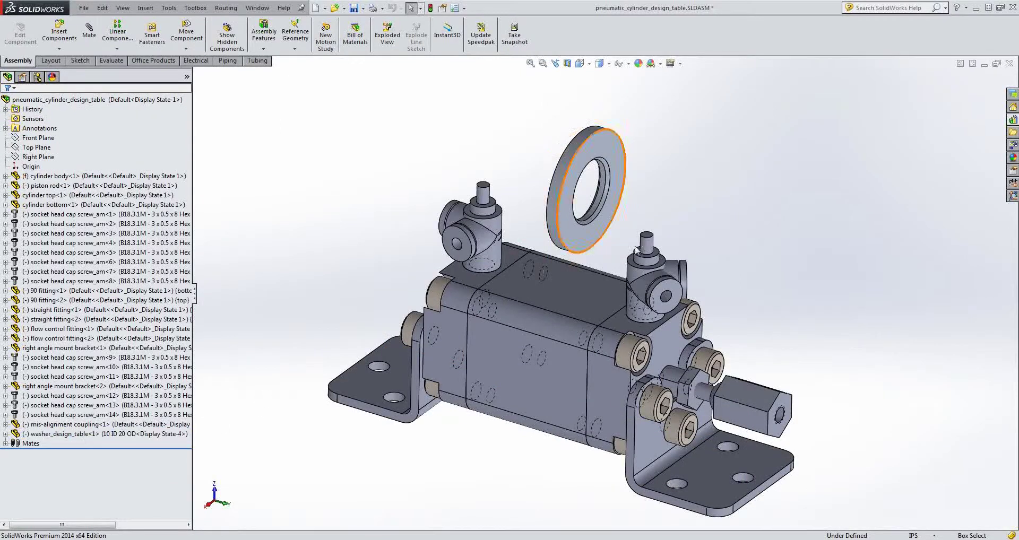
pyautogui.rightClick(600, 235)
pyautogui.rightClick(588, 245)
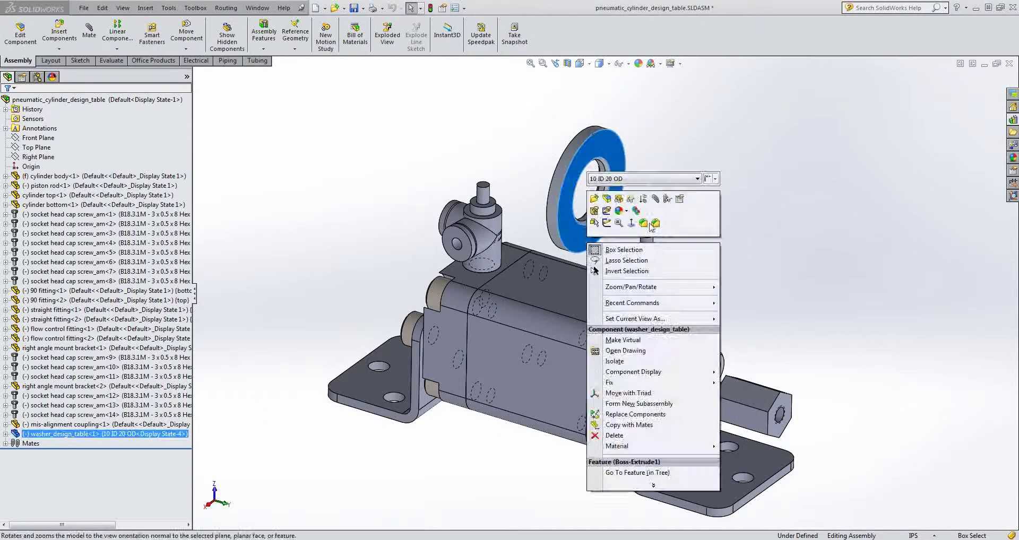
pyautogui.click(680, 199)
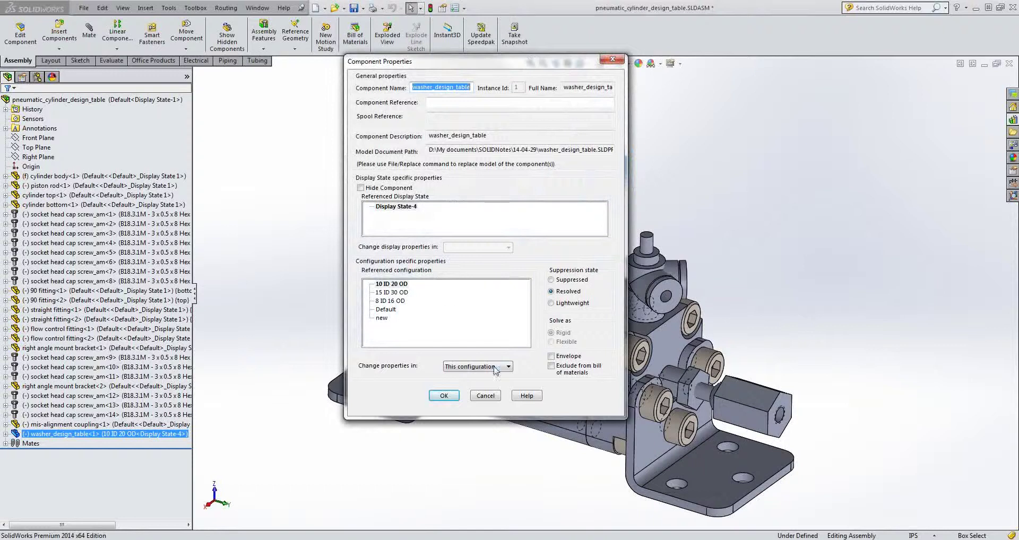
pyautogui.click(495, 367)
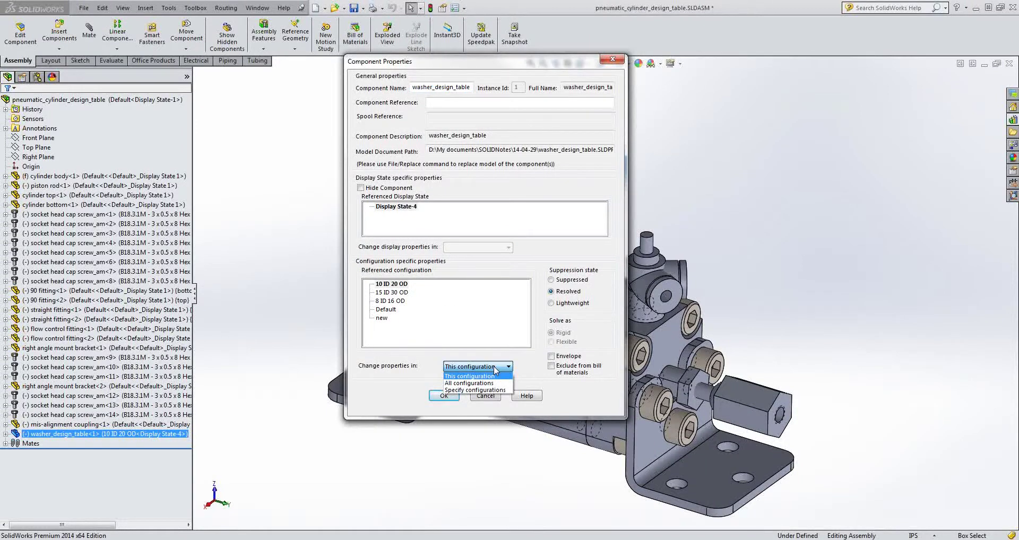
pyautogui.click(495, 367)
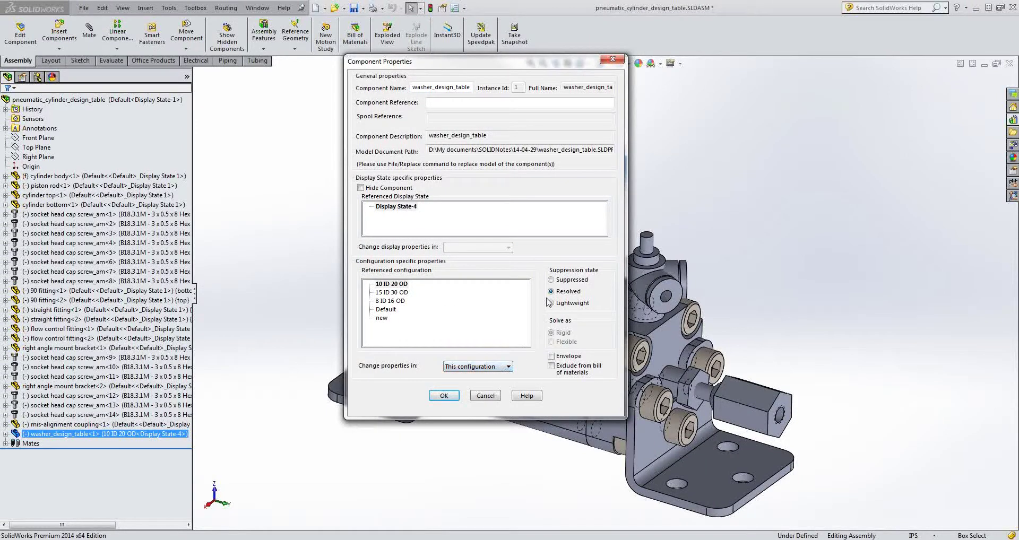
pyautogui.click(381, 318)
pyautogui.click(444, 397)
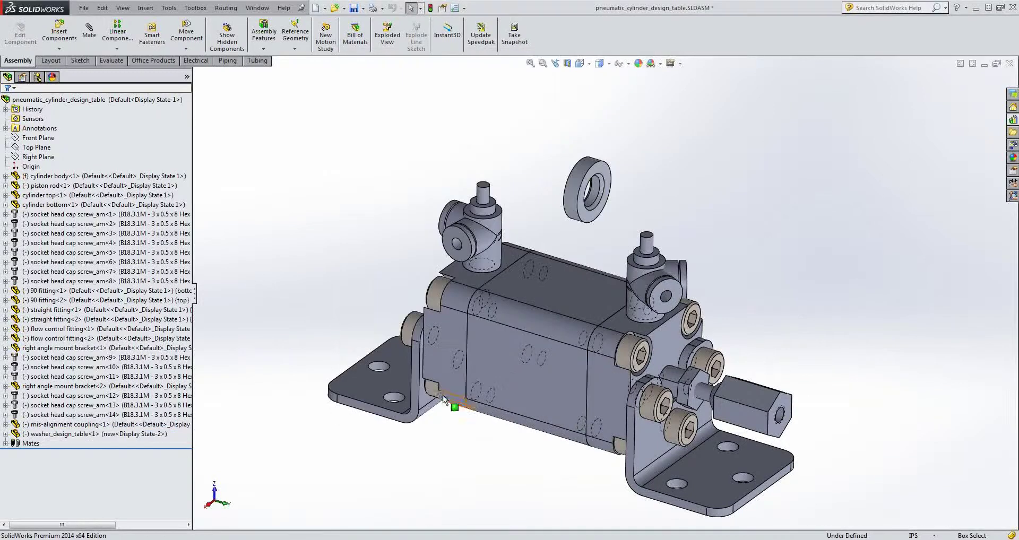
# Activate the One configuration and the new configuration in turn to compare the washer's size.
pyautogui.click(36, 77)
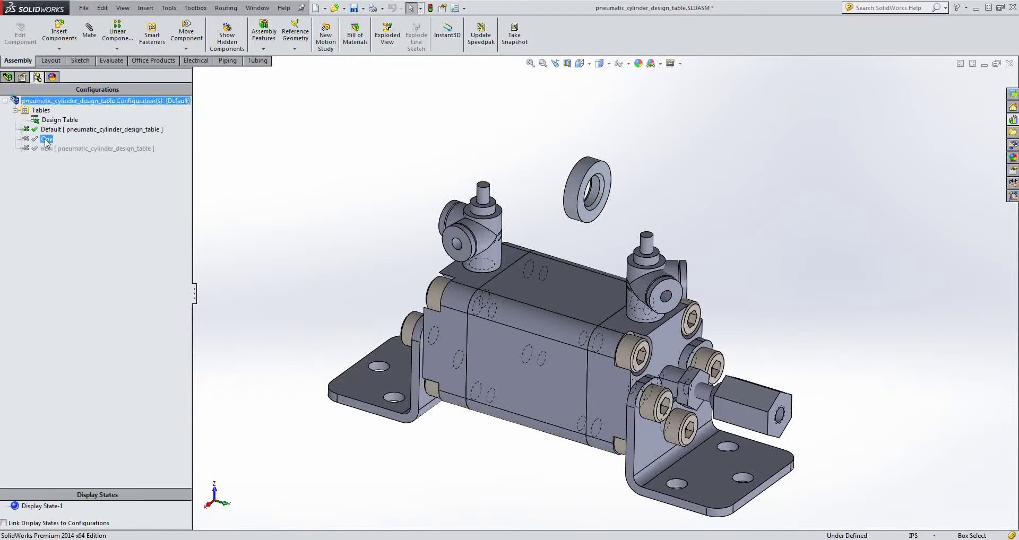
pyautogui.doubleClick(46, 139)
pyautogui.click(46, 148)
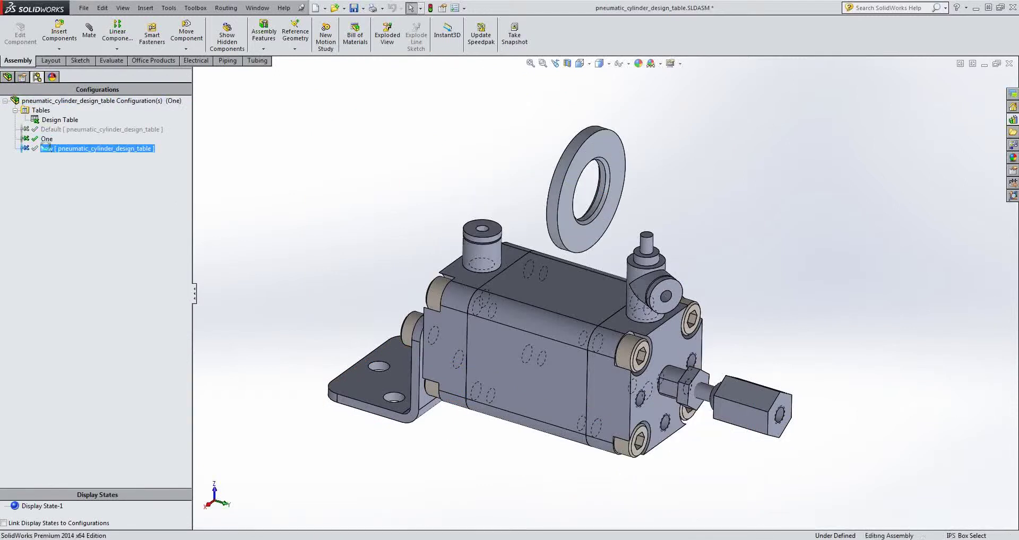
pyautogui.doubleClick(46, 148)
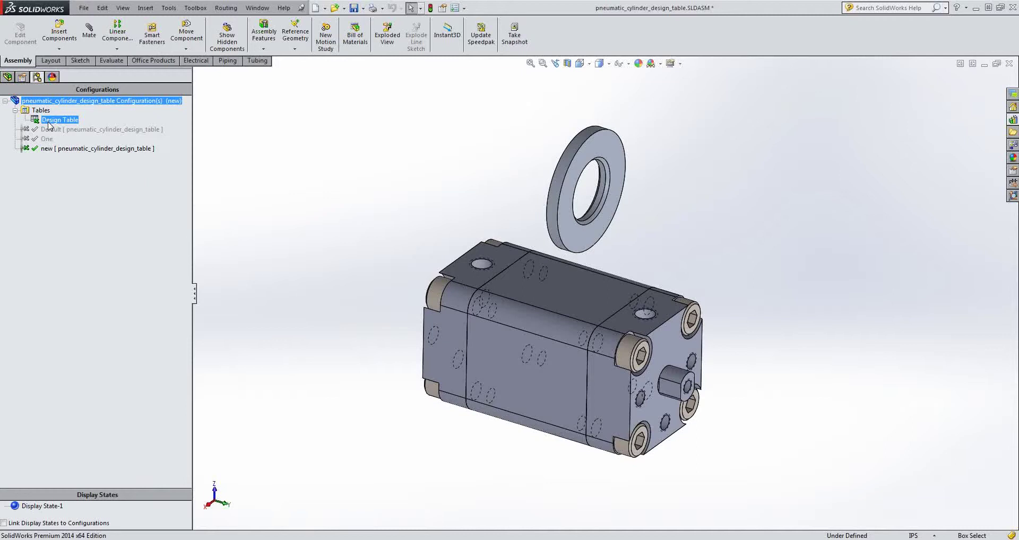
# Open the assembly's design table for editing and add the $CONFIGURATION@washer_design_table<1> parameter as a column.
pyautogui.rightClick(49, 126)
pyautogui.click(80, 148)
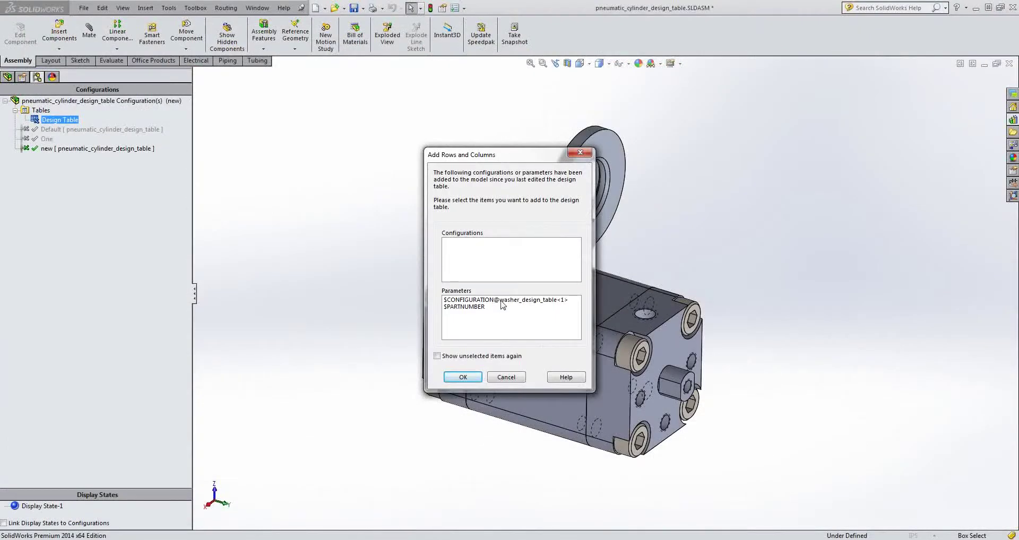
pyautogui.click(502, 300)
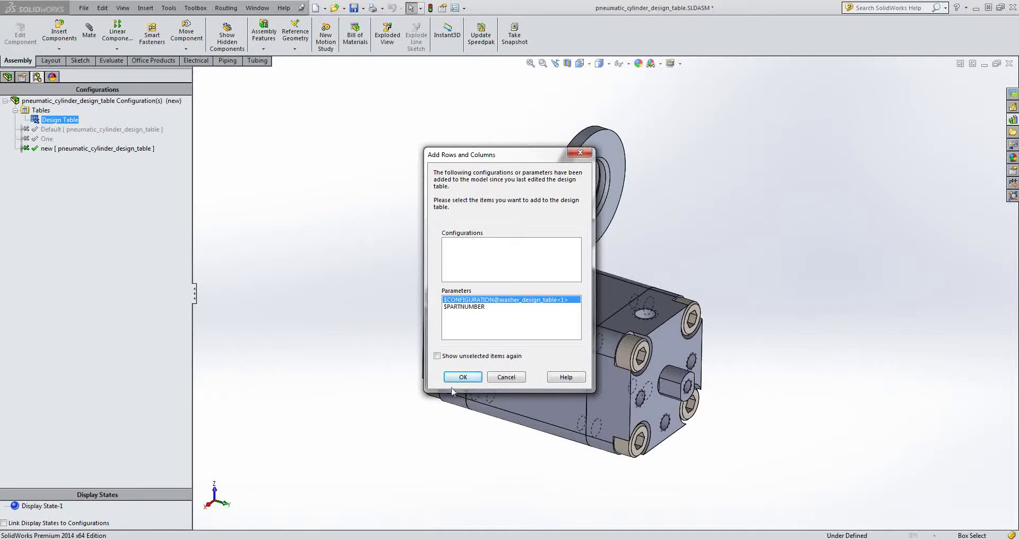
pyautogui.click(468, 383)
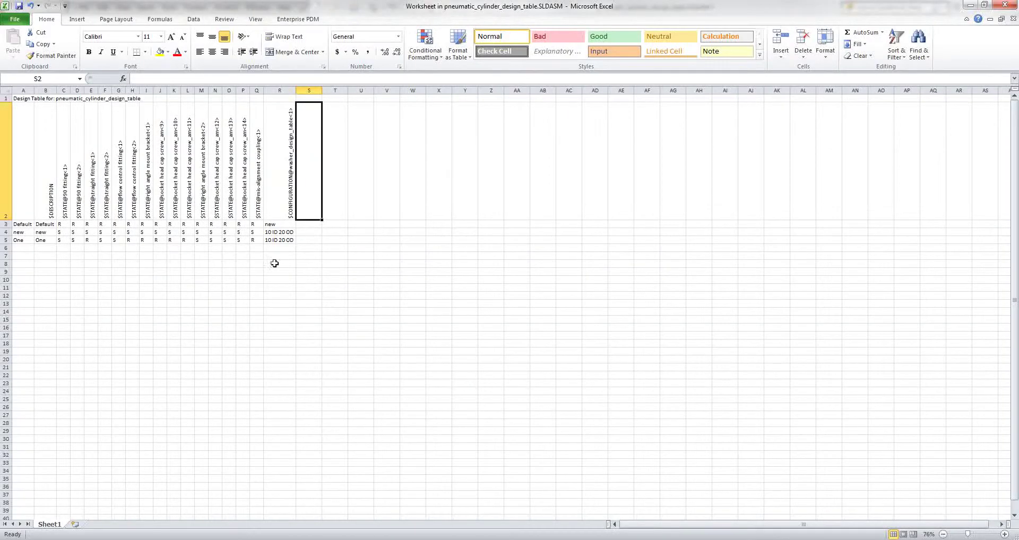
# Set the washer configuration to 10 ID 20 OD in row Default and 8 ID 16 OD in row new.
pyautogui.click(280, 225)
pyautogui.click(299, 225)
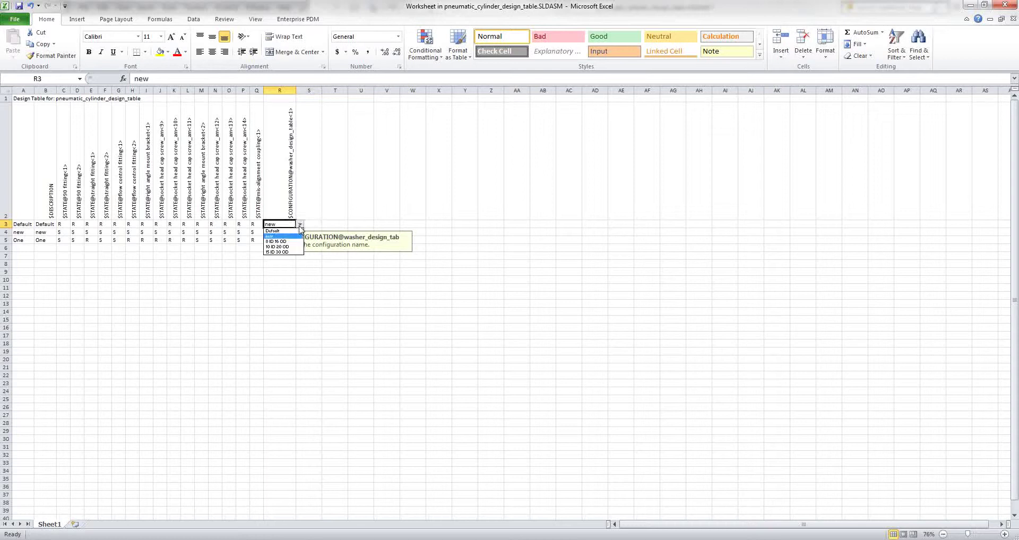
pyautogui.click(287, 248)
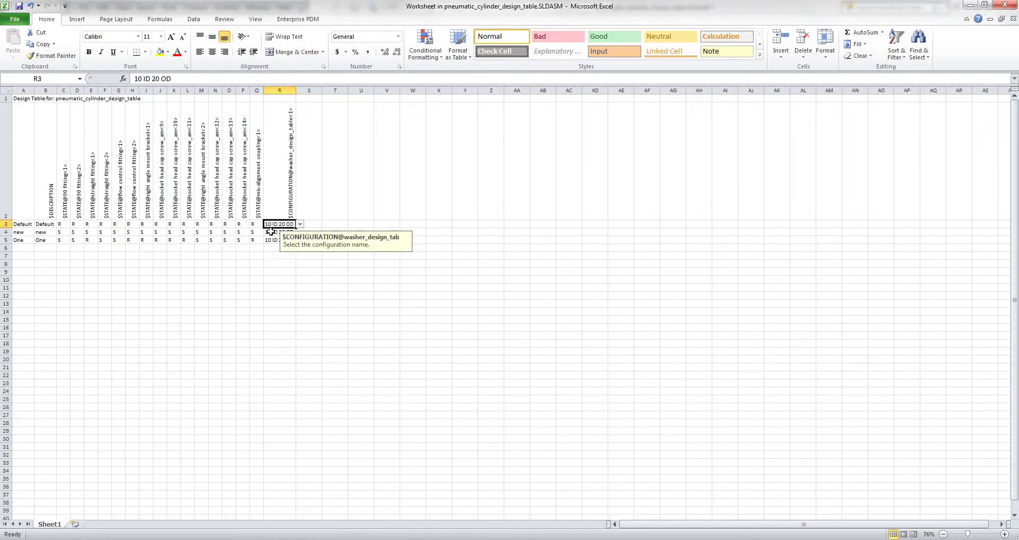
pyautogui.click(276, 232)
pyautogui.click(300, 232)
pyautogui.click(294, 249)
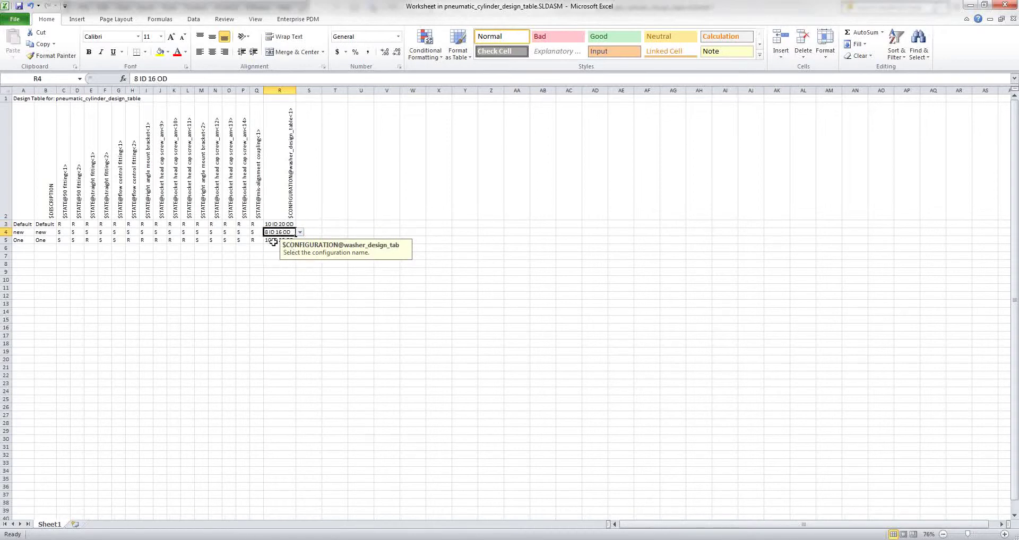
# Set the washer configuration to Default in row One, and close the worksheet to update the assembly.
pyautogui.click(273, 240)
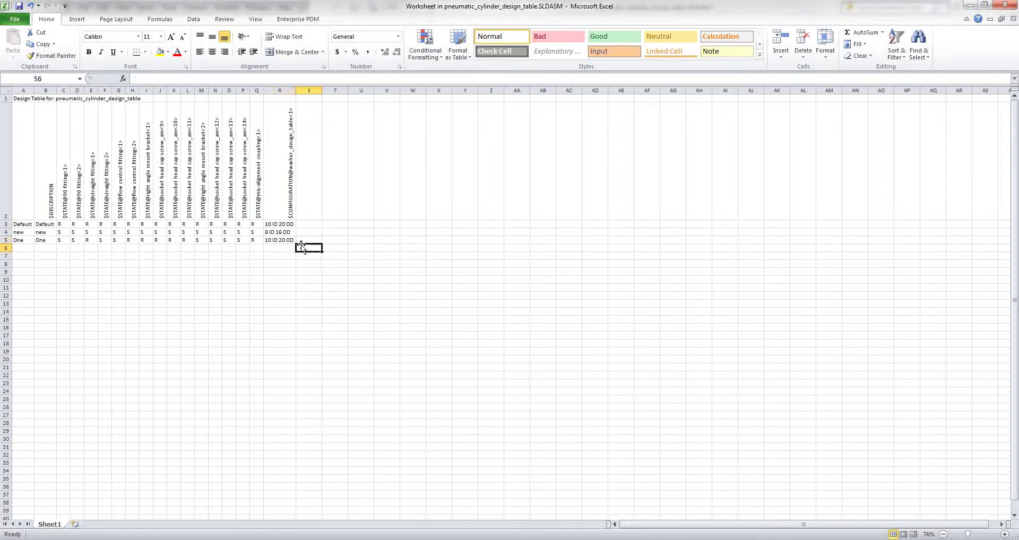
pyautogui.click(300, 241)
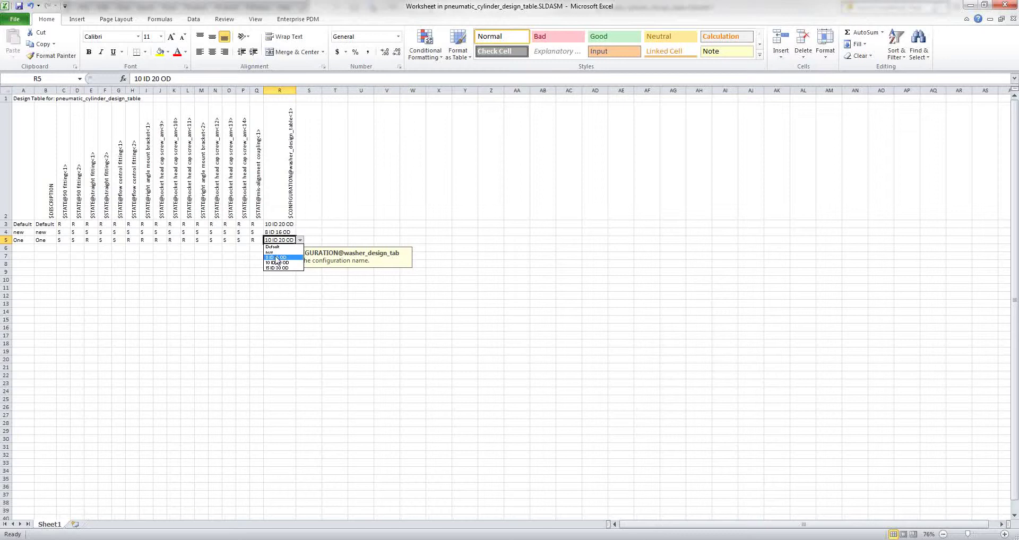
pyautogui.click(273, 247)
pyautogui.click(228, 272)
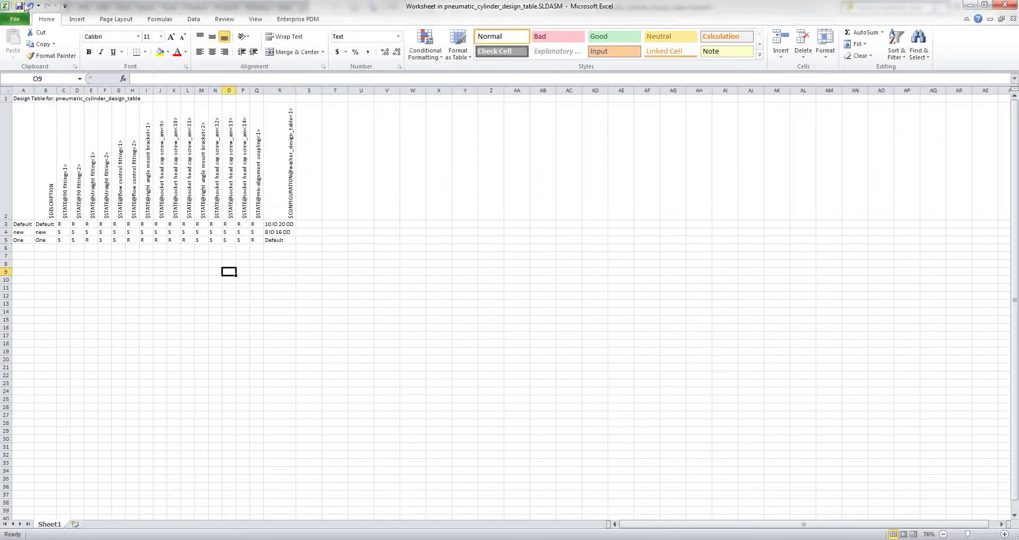
pyautogui.click(1005, 4)
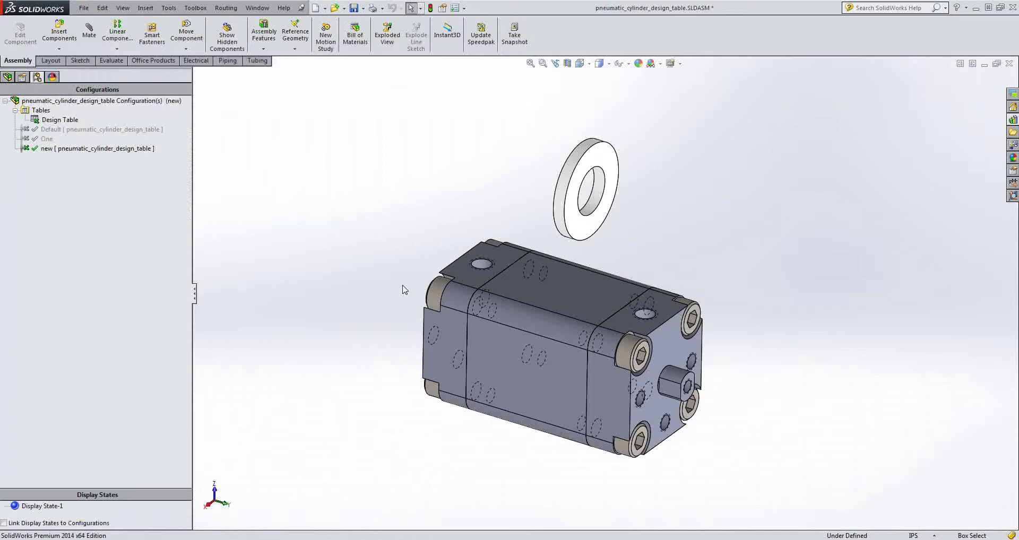
# Switch between the Default and One configurations to check the washer's size, finishing on Default with the component tree shown.
pyautogui.doubleClick(44, 130)
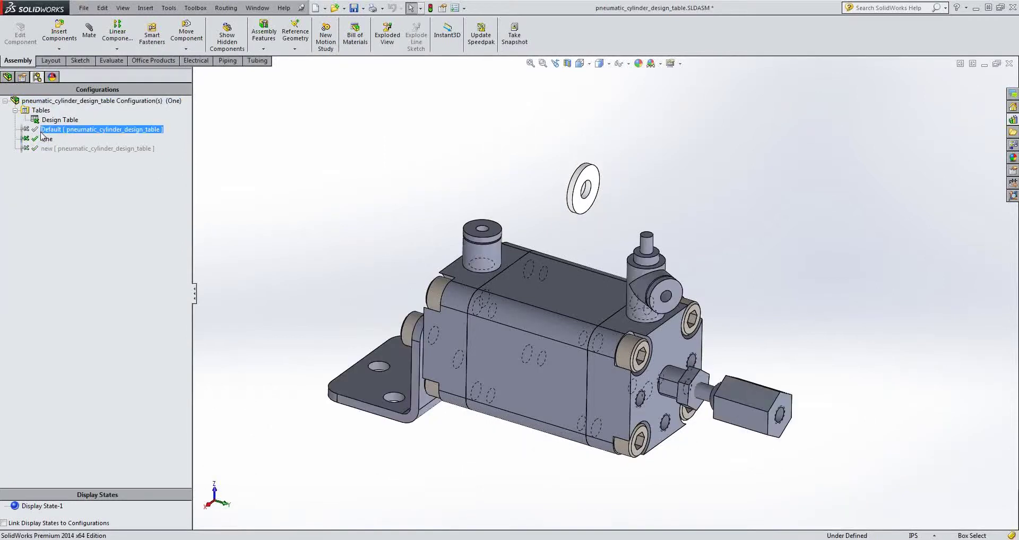
pyautogui.doubleClick(46, 139)
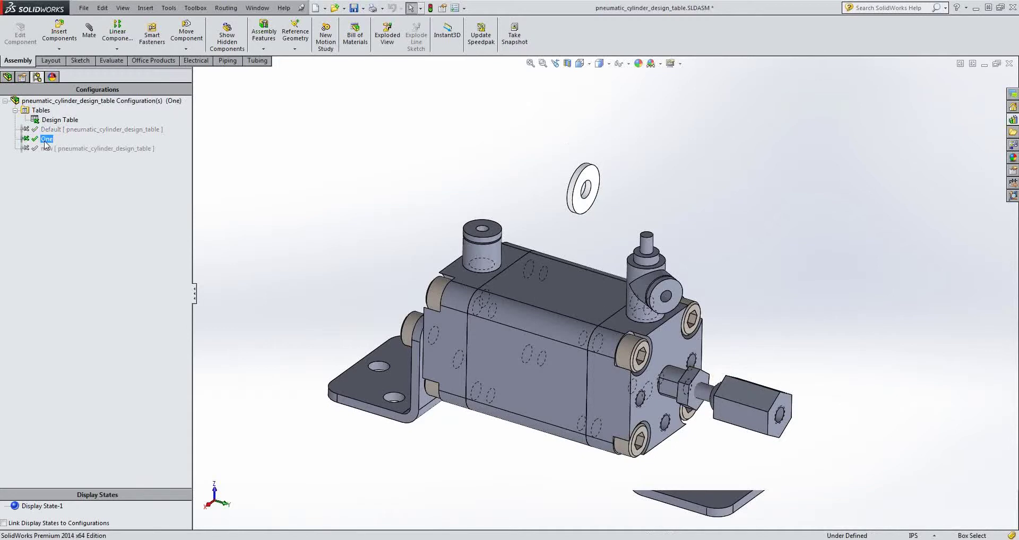
pyautogui.click(46, 148)
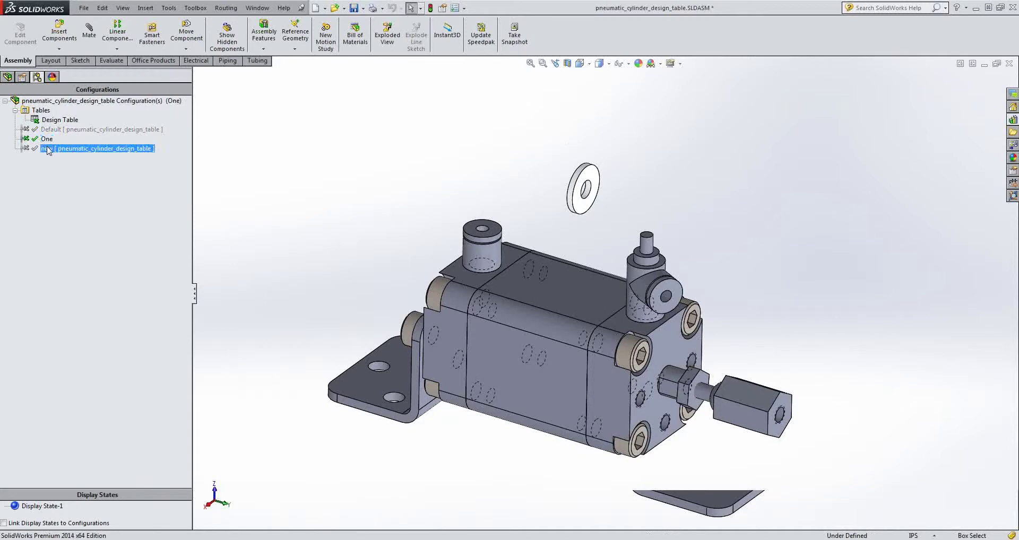
pyautogui.doubleClick(51, 130)
pyautogui.click(8, 77)
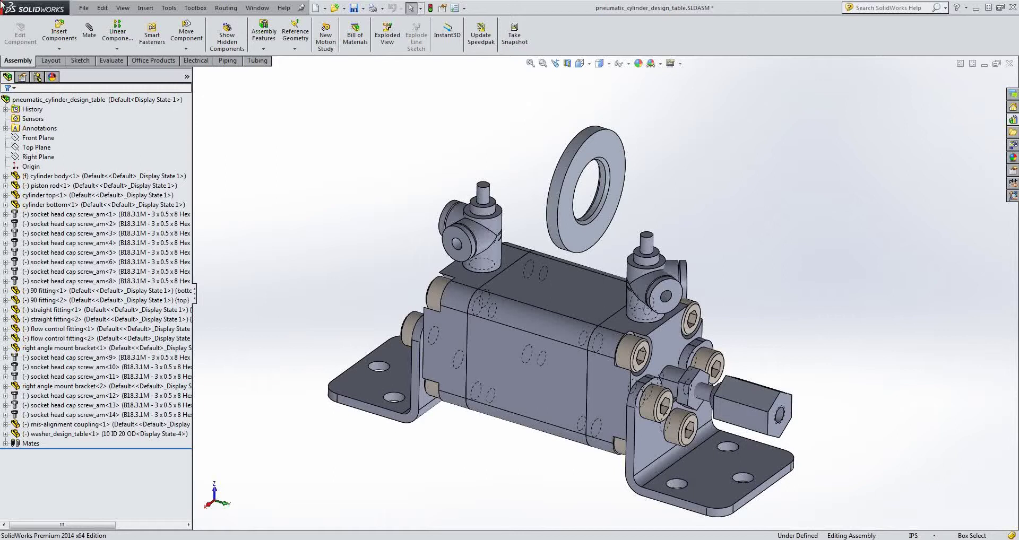
# Switch to the running PowerPoint slide show and advance to the closing slide.
pyautogui.moveTo(421, 537)
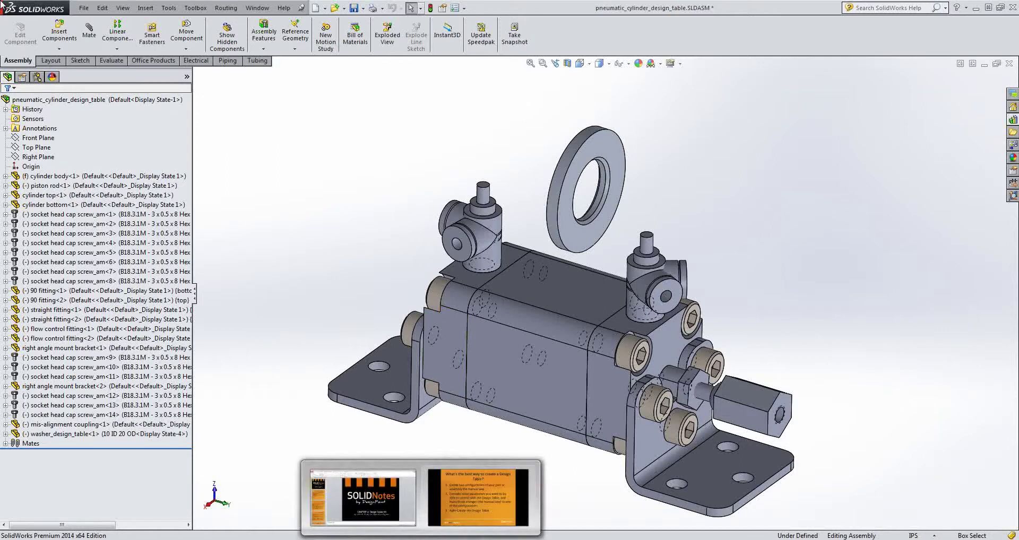
pyautogui.click(465, 531)
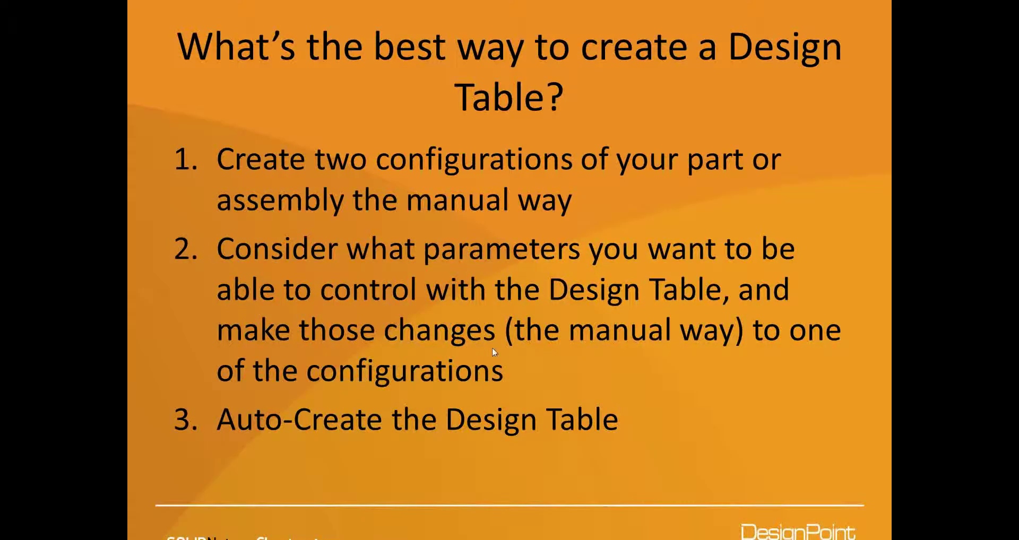
pyautogui.click(554, 311)
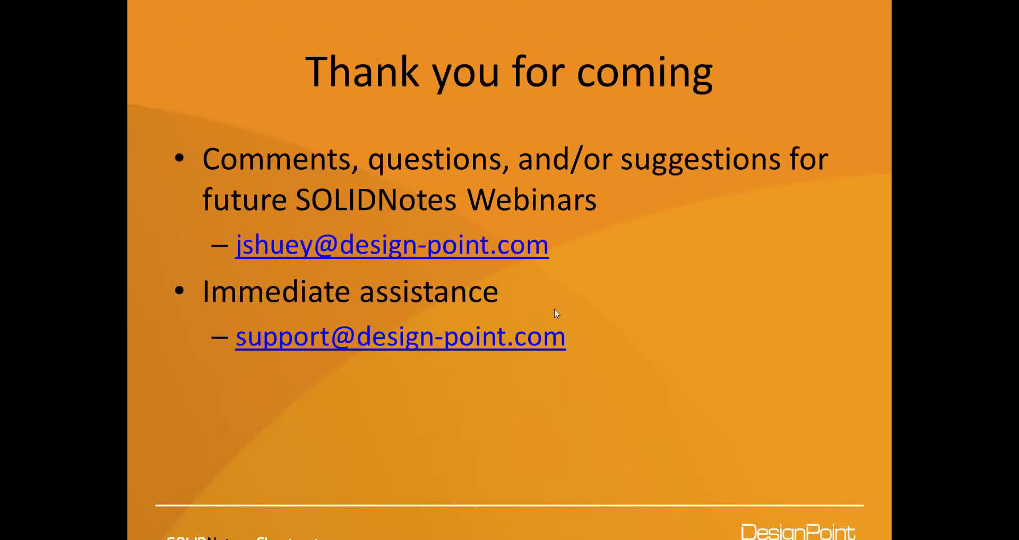